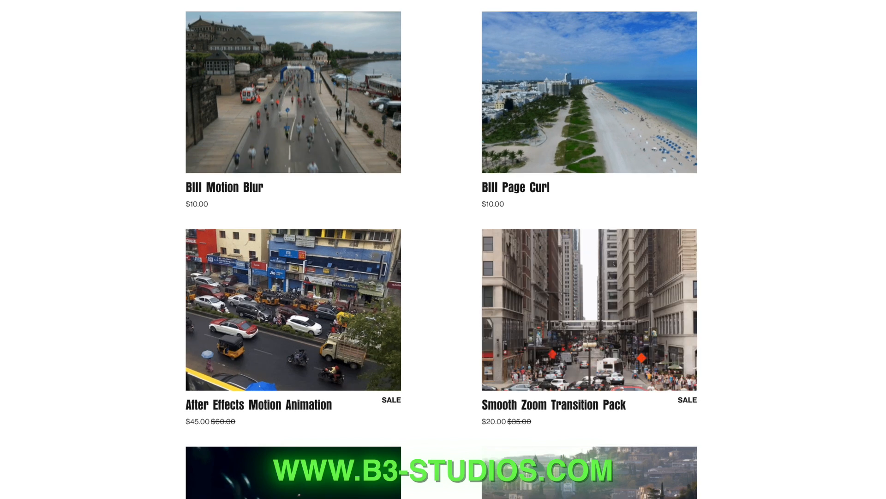
Step: Browse the effect and transition plugins offered in the B3-Studios web store
scroll(441, 250, "down", 3)
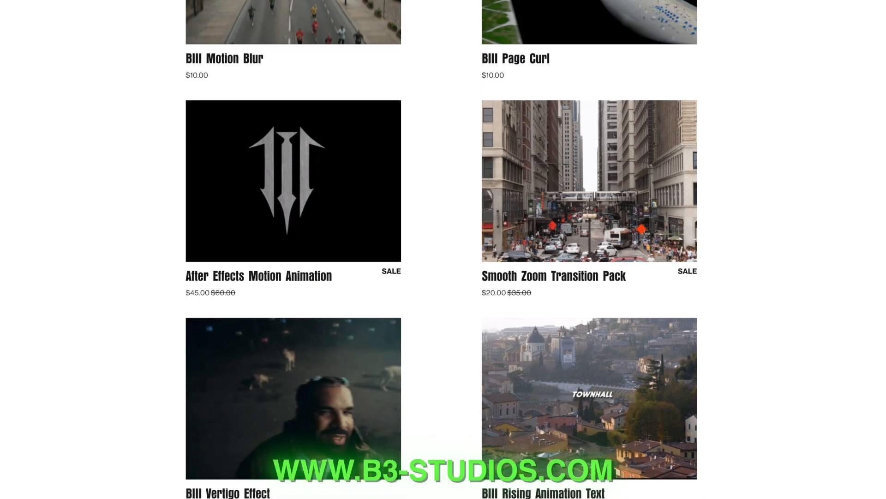
scroll(442, 249, "down", 4)
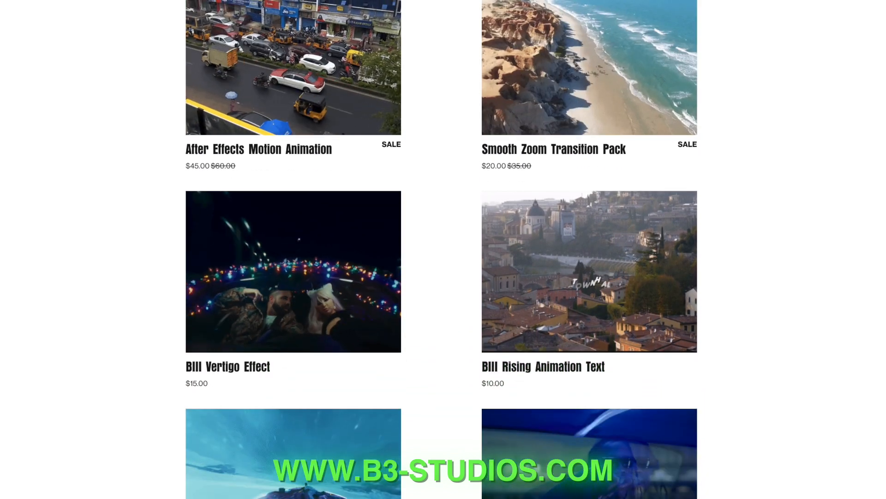
scroll(441, 249, "down", 4)
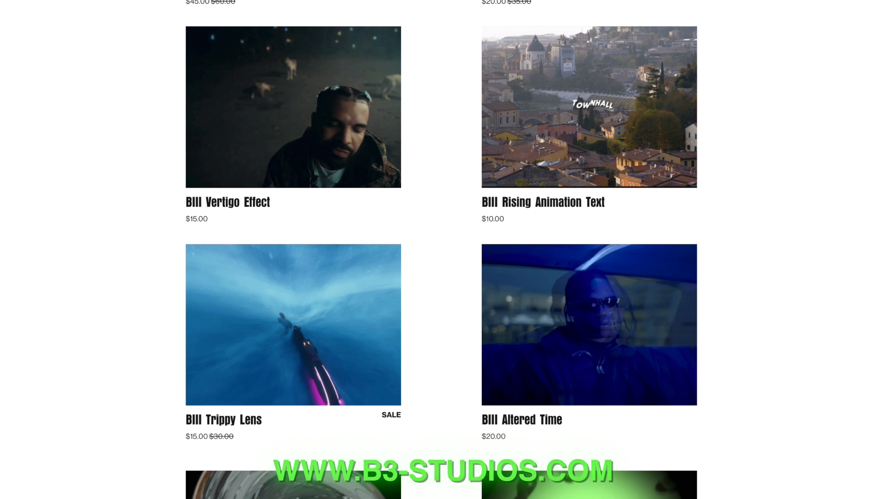
scroll(441, 250, "down", 4)
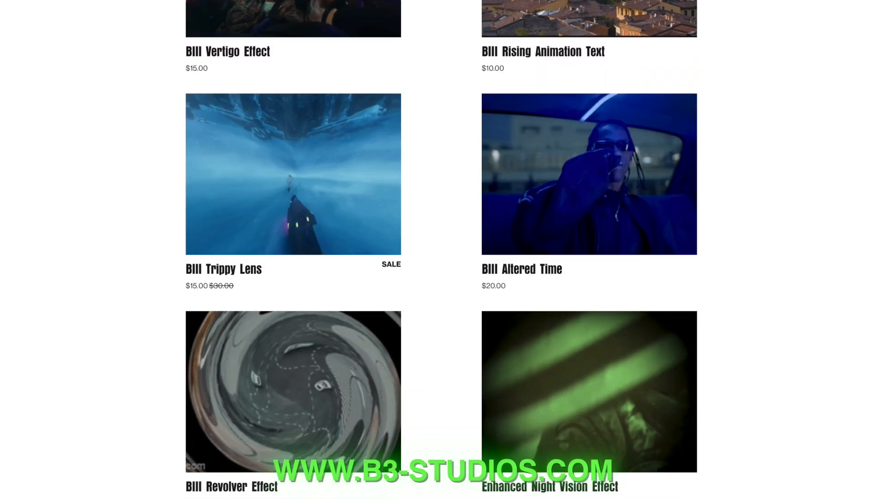
scroll(441, 249, "down", 5)
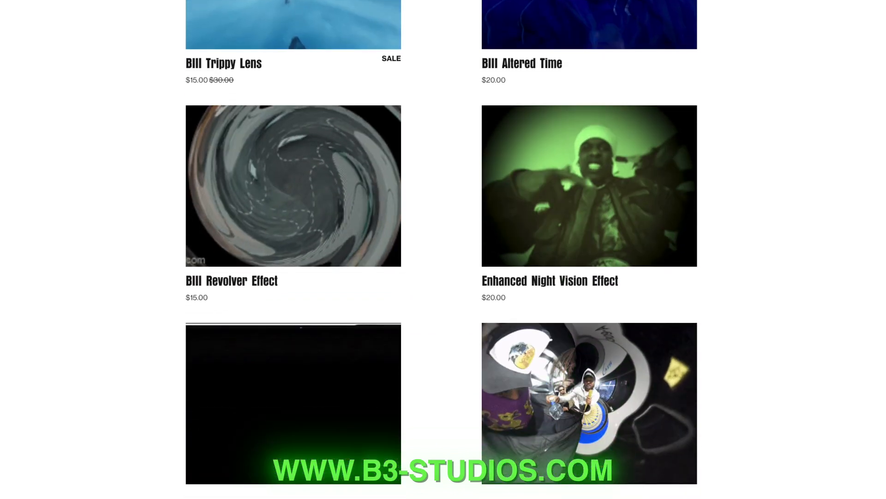
scroll(441, 249, "down", 5)
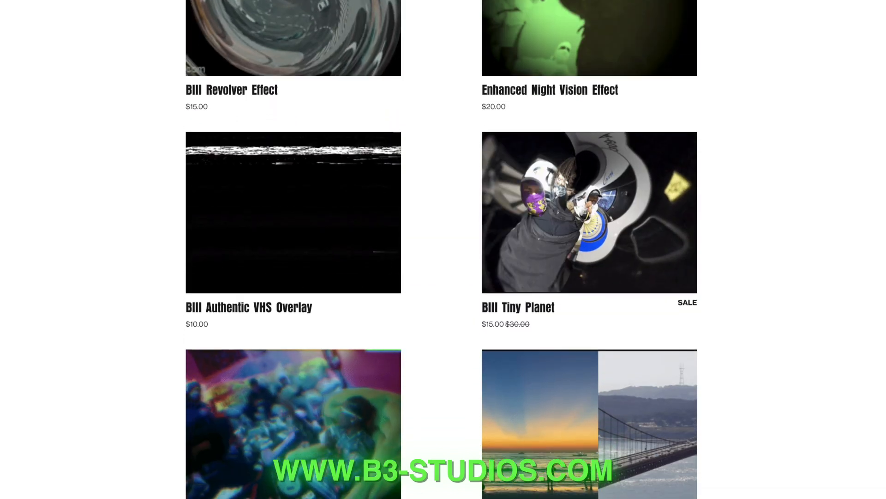
scroll(441, 249, "down", 4)
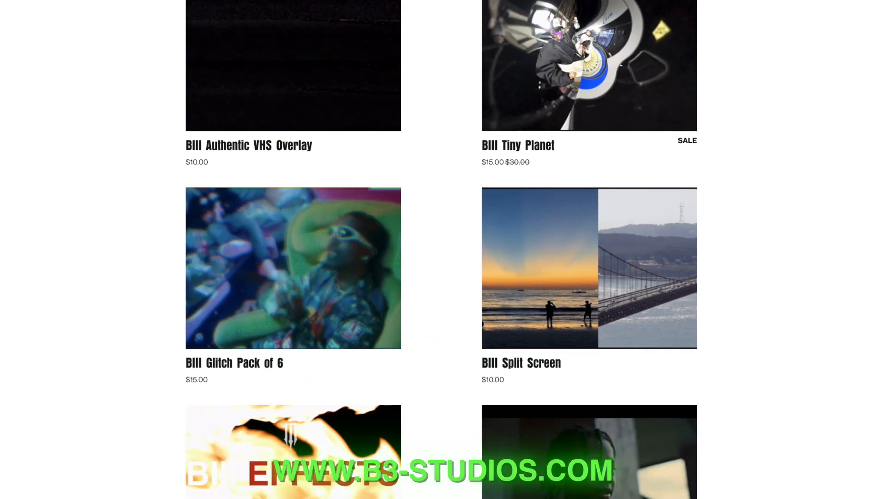
scroll(441, 250, "down", 1)
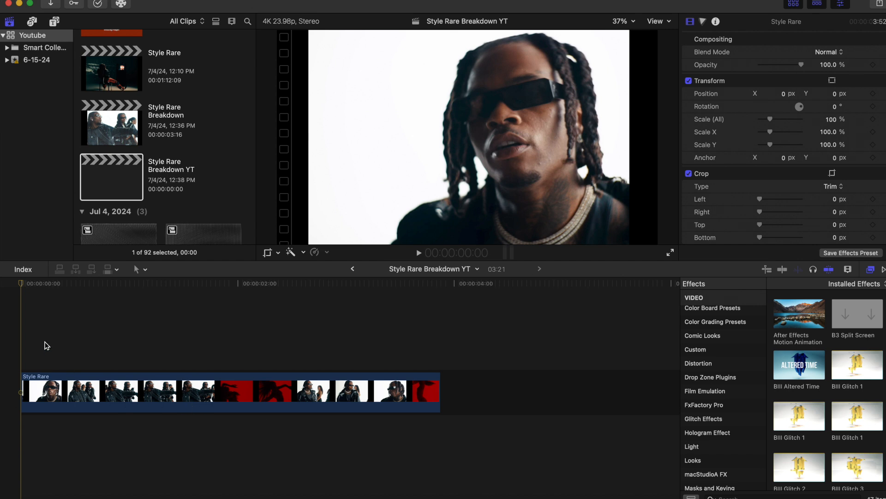
Step: Play the opening of the Style Rare clip several times to examine where the shots change
key("space")
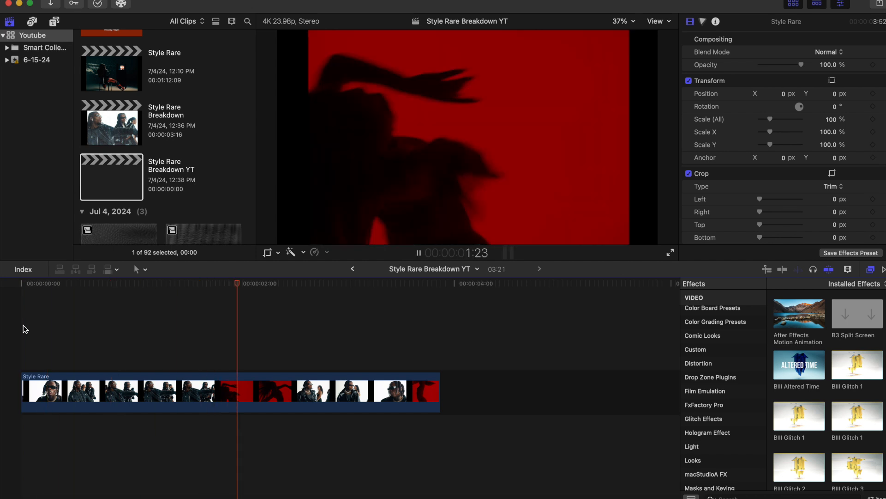
key("space")
key("Home")
key("space")
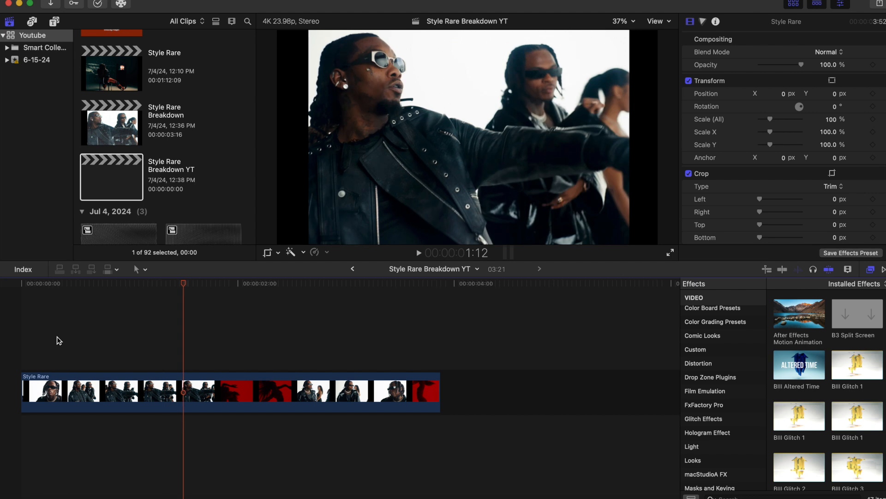
left_click(57, 337)
key("space")
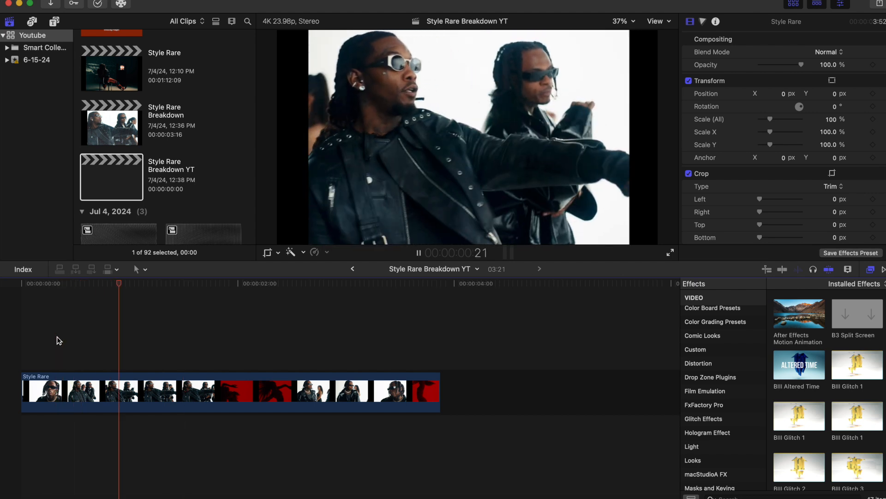
key("space")
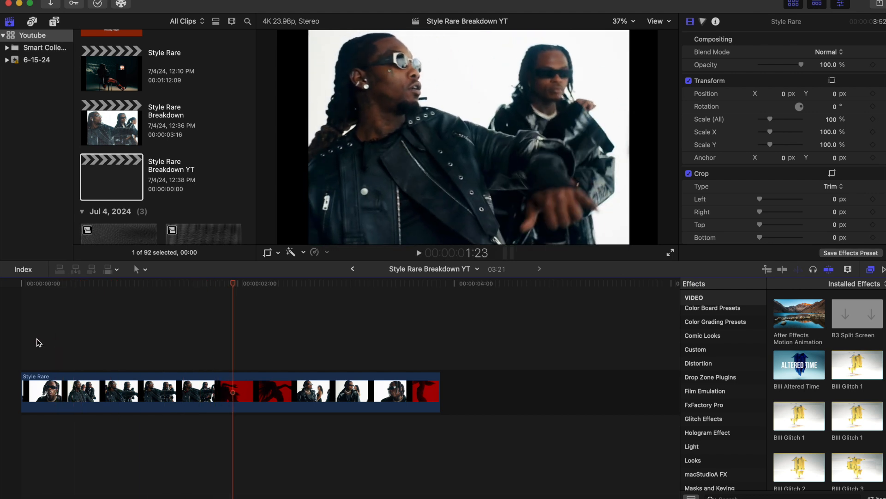
left_click(43, 338)
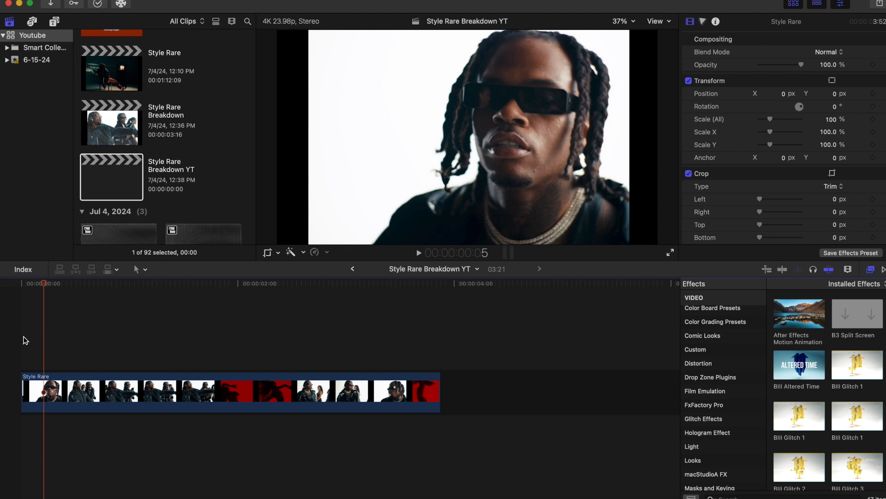
key("Home")
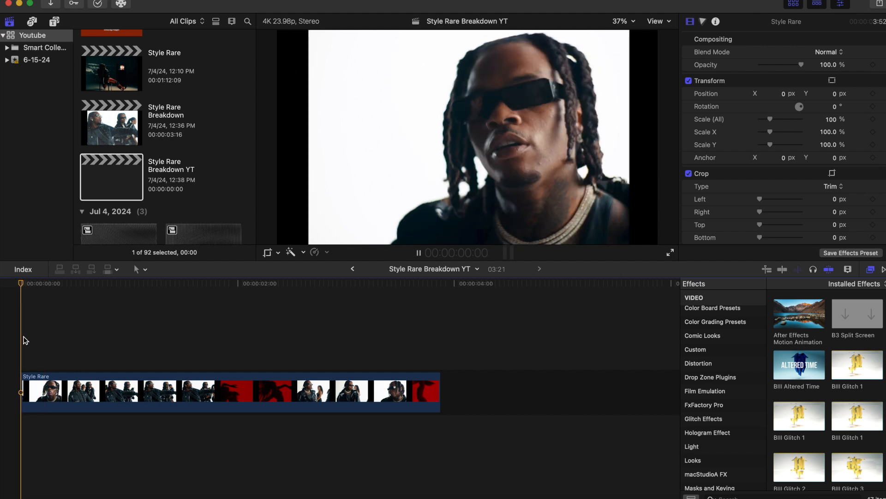
key("space")
key("space")
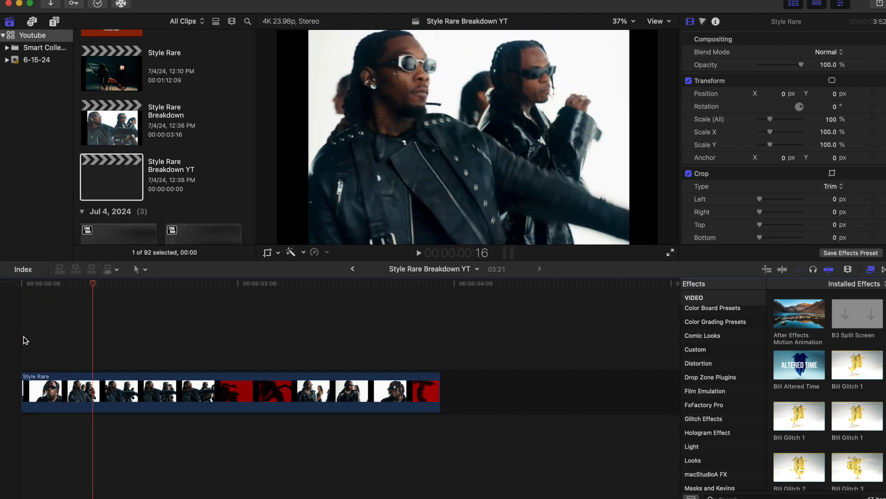
key("Home")
key("space")
key("space")
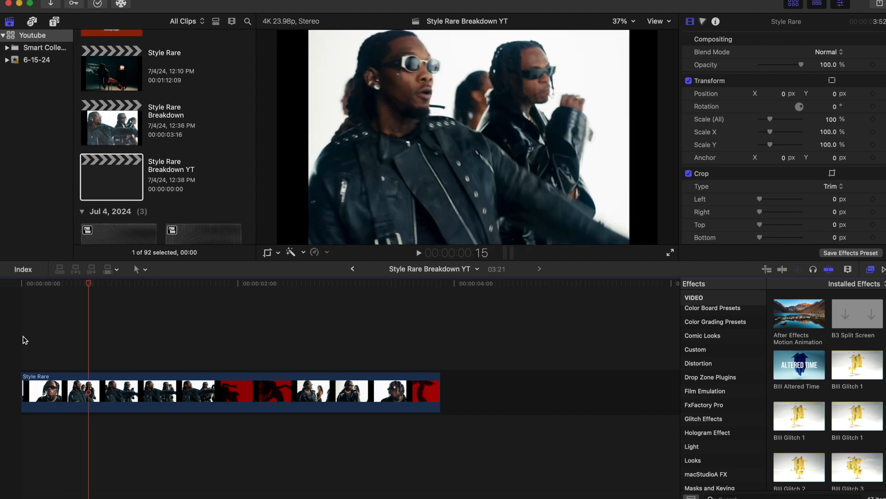
Step: Split the Style Rare clip at frame 9, where the two-person shot begins
left_click(67, 361)
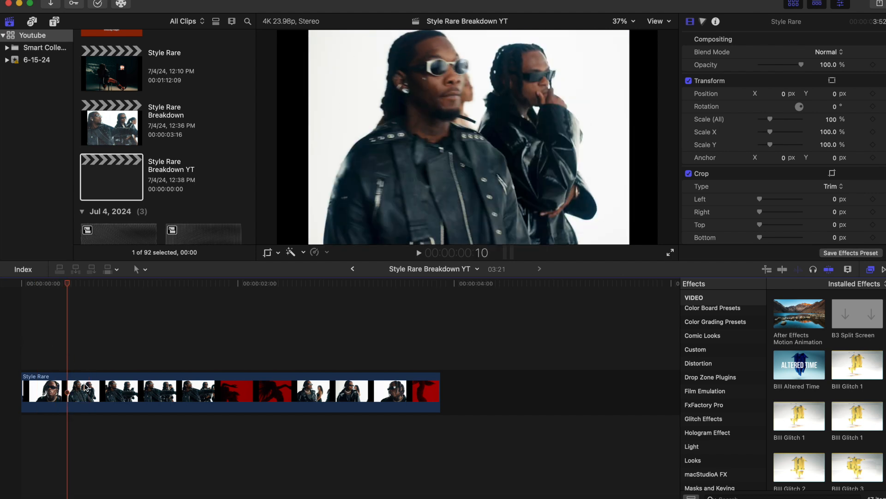
key("Left")
key("Left")
key("Right")
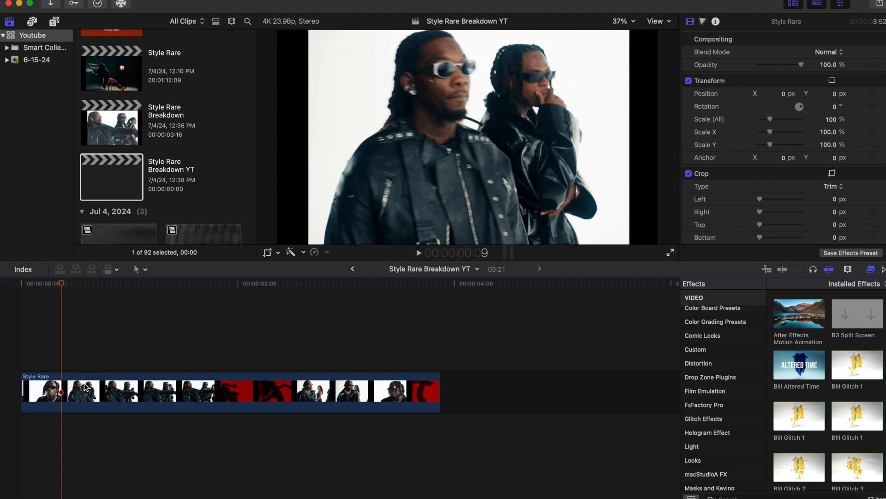
left_click(68, 387)
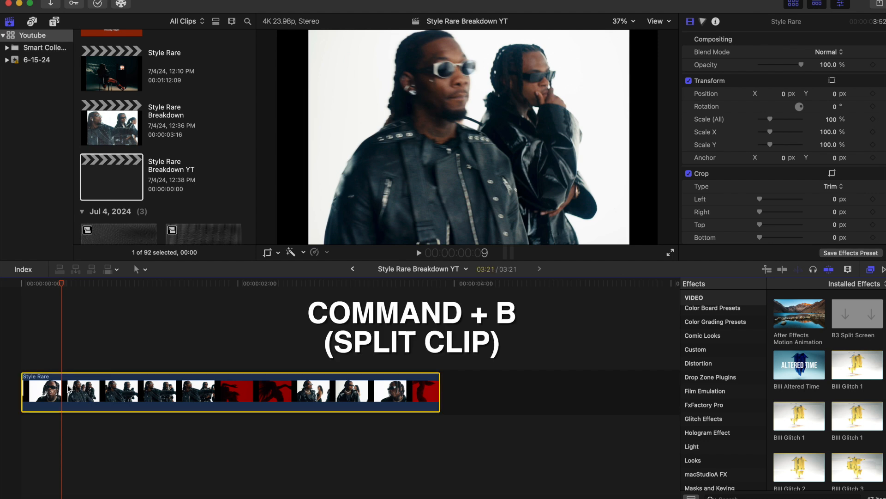
key("super+b")
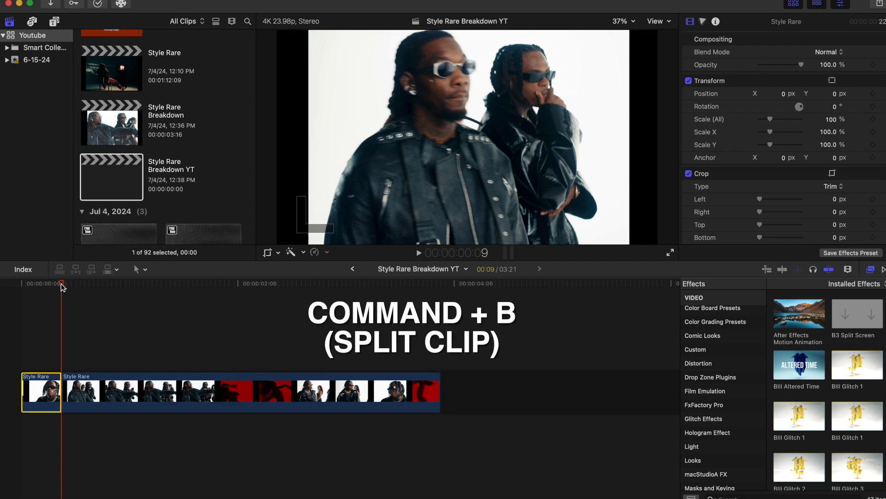
Step: Split the longer remaining Style Rare clip at 1:23, the end of the two-person shot
left_click_drag(61, 283, 237, 323)
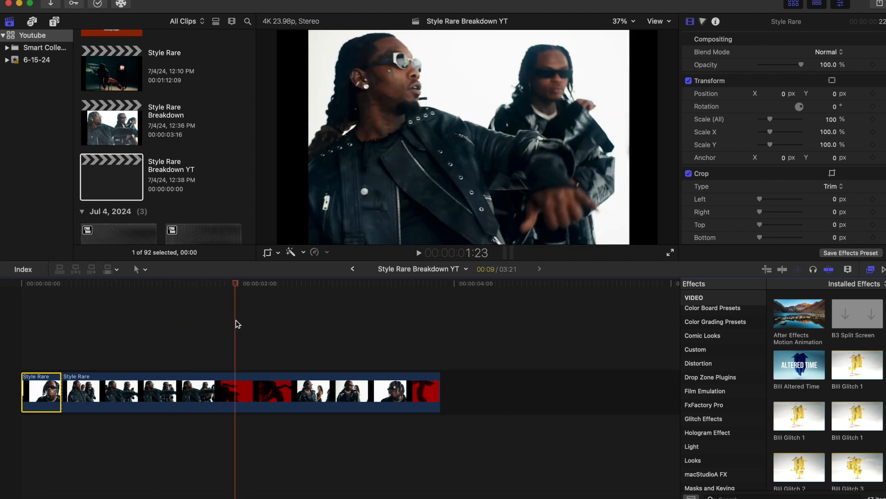
left_click(231, 390)
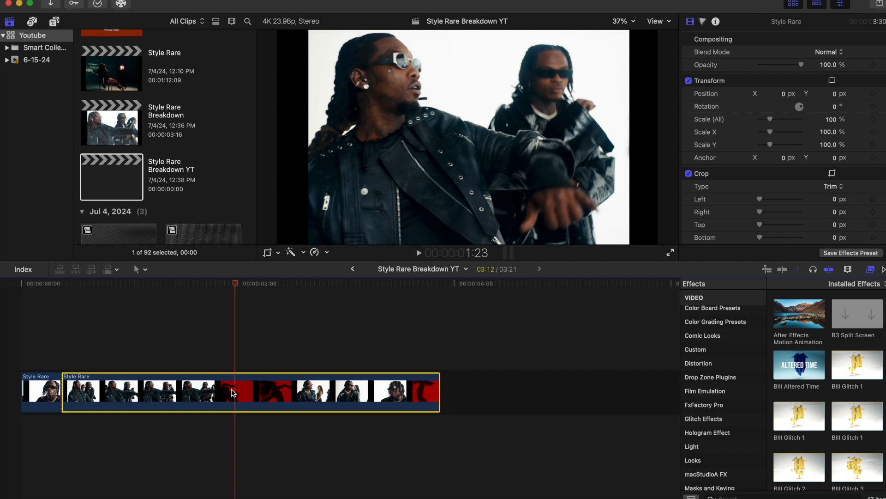
key("super+b")
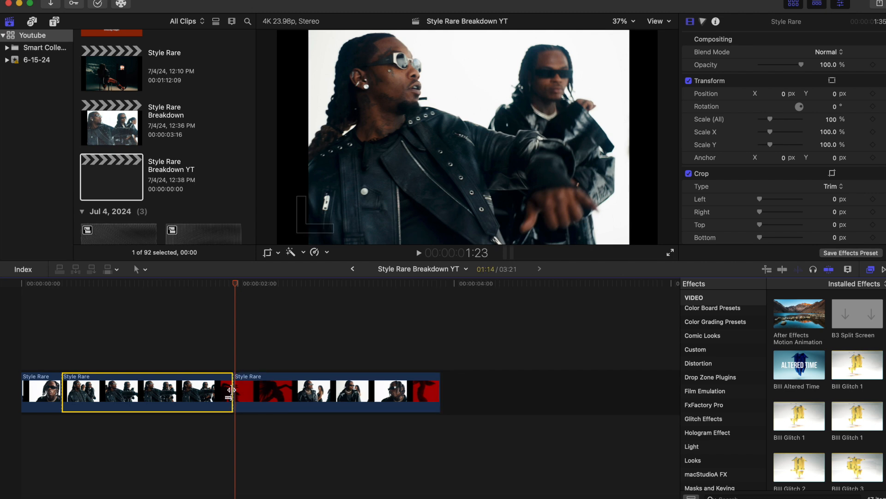
Step: Apply the BIIIStudios Texture Screen Plugin effect to the middle Style Rare clip
left_click(54, 354)
key("space")
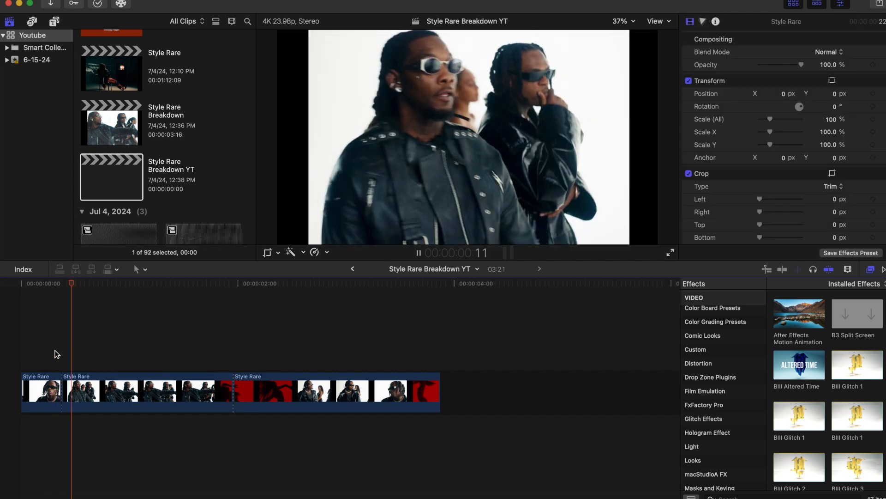
scroll(724, 352, "up", 5)
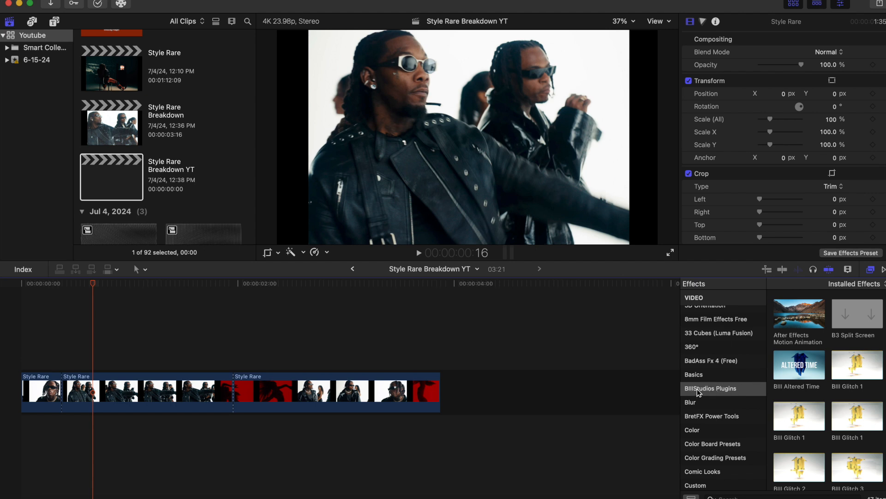
scroll(808, 367, "down", 5)
scroll(808, 367, "down", 10)
scroll(809, 367, "down", 5)
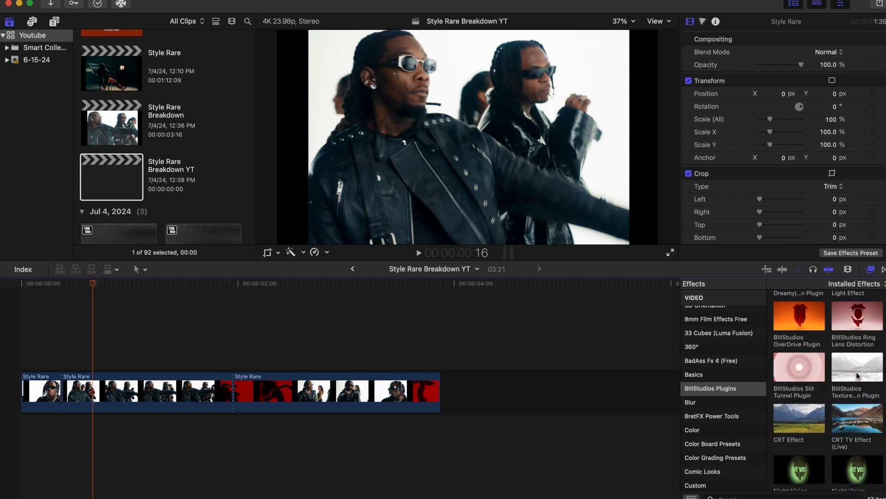
left_click_drag(856, 375, 113, 390)
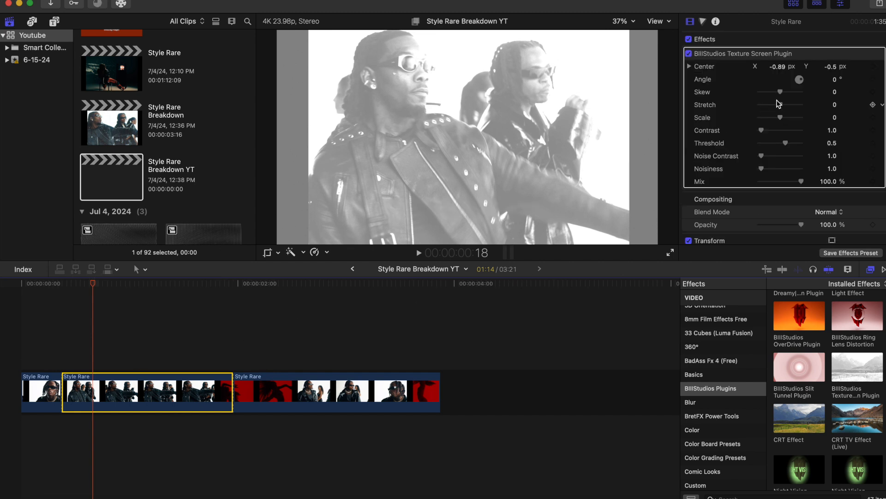
Step: Set the Texture Screen effect's Skew to 2.85, Stretch 1.0, Scale -0.63, Contrast 3.0, Threshold 0.55 and Noise Contrast 2.0
left_click_drag(779, 96, 768, 137)
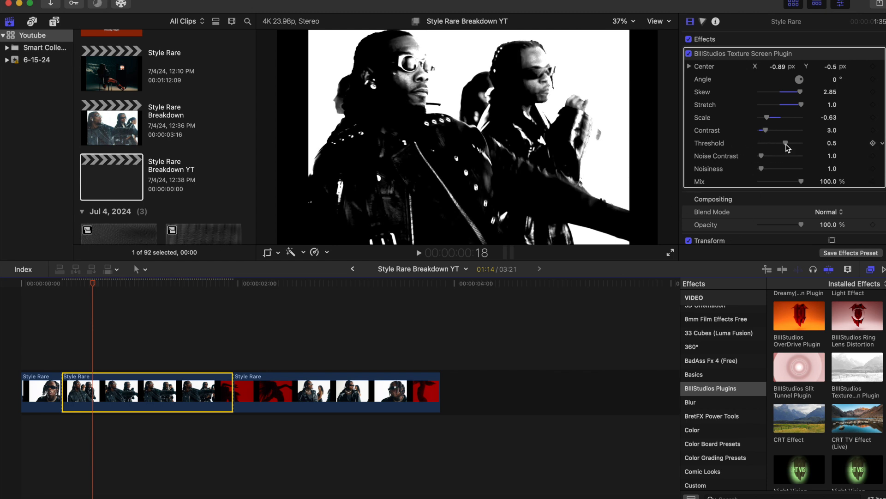
left_click_drag(787, 148, 763, 157)
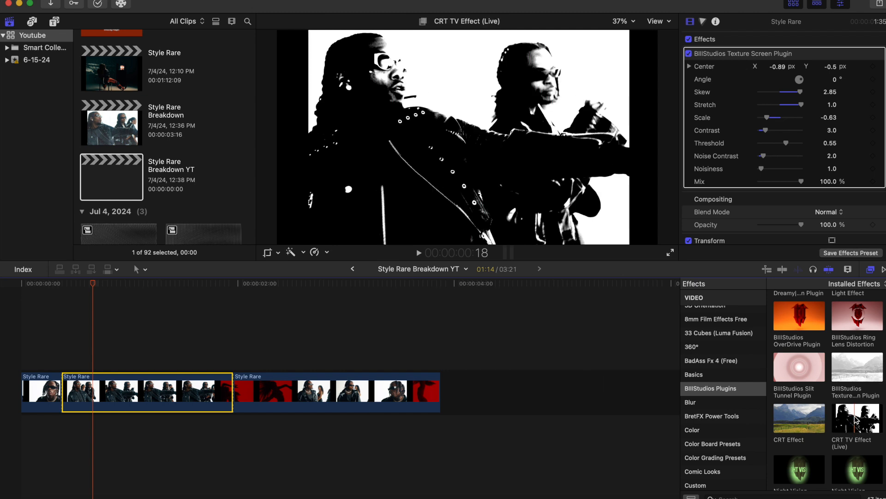
Step: Apply the CRT TV Effect (Live) to the middle Style Rare clip, using the Color Burn blend mode and 53.62 % Curvature
left_click_drag(856, 420, 152, 390)
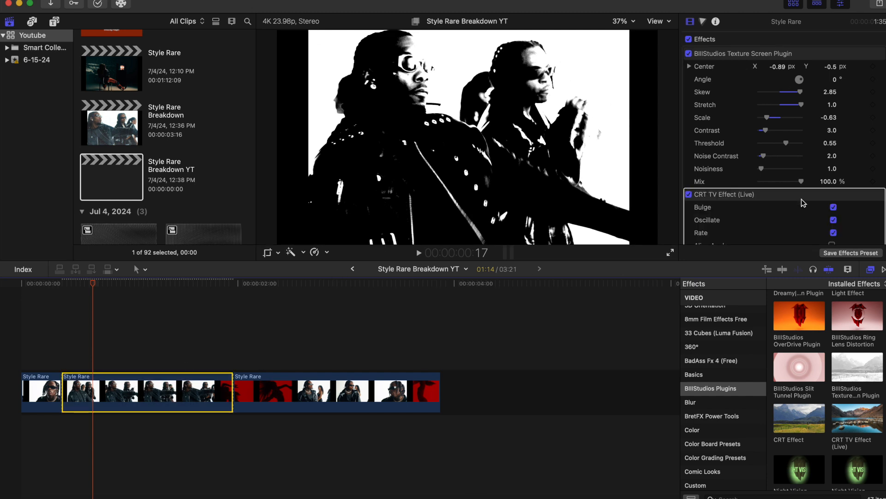
scroll(801, 198, "down", 5)
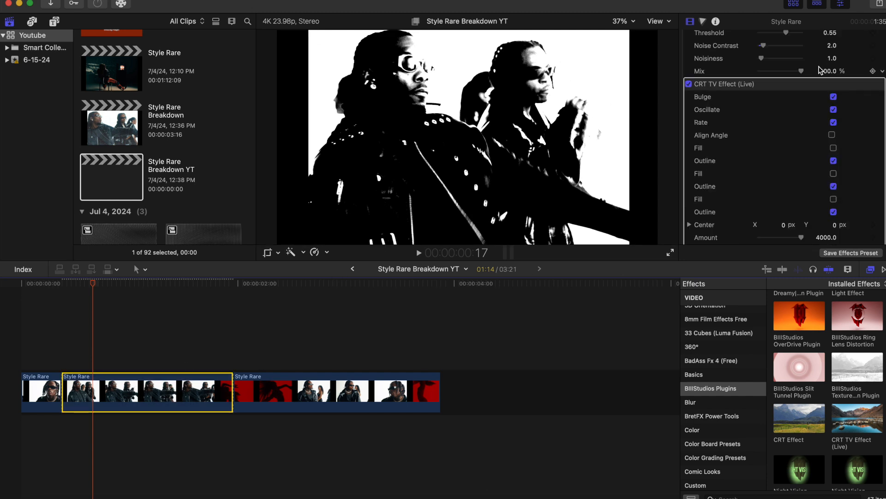
scroll(813, 112, "down", 8)
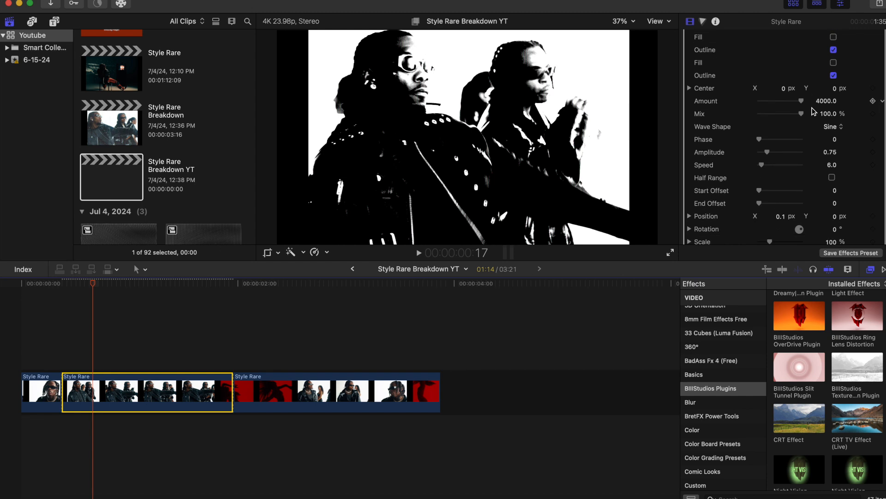
scroll(814, 111, "down", 5)
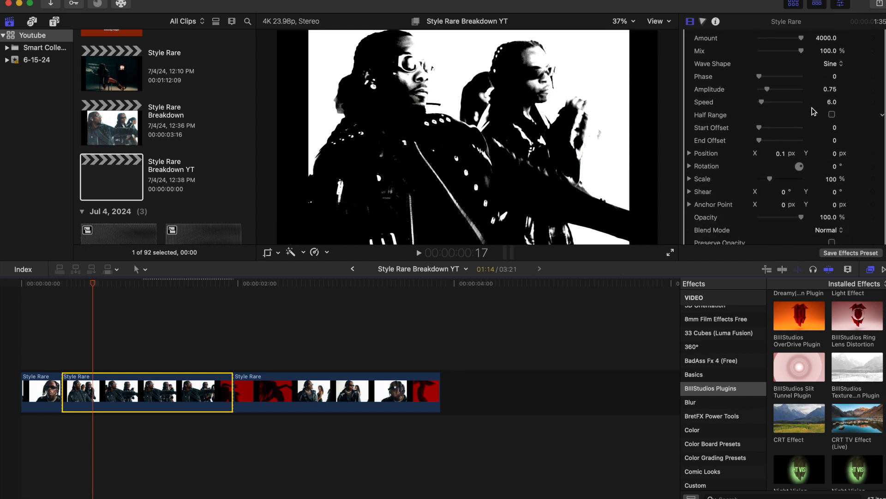
scroll(814, 111, "down", 5)
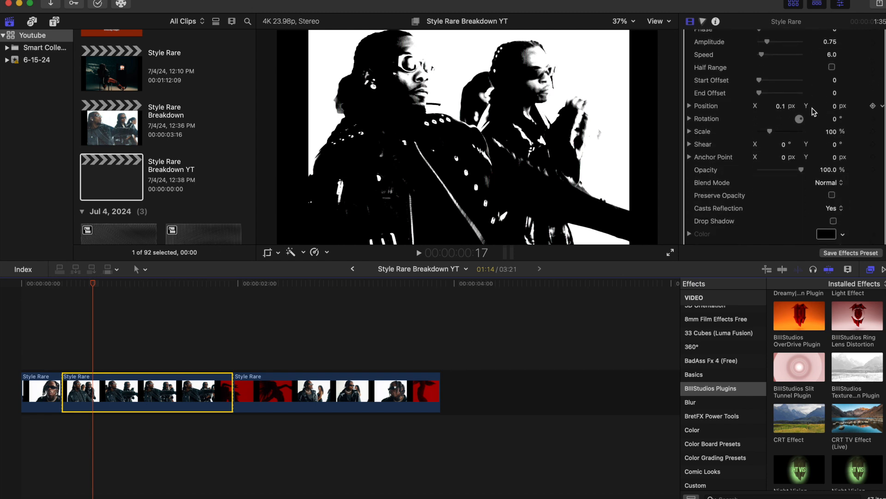
scroll(814, 111, "down", 3)
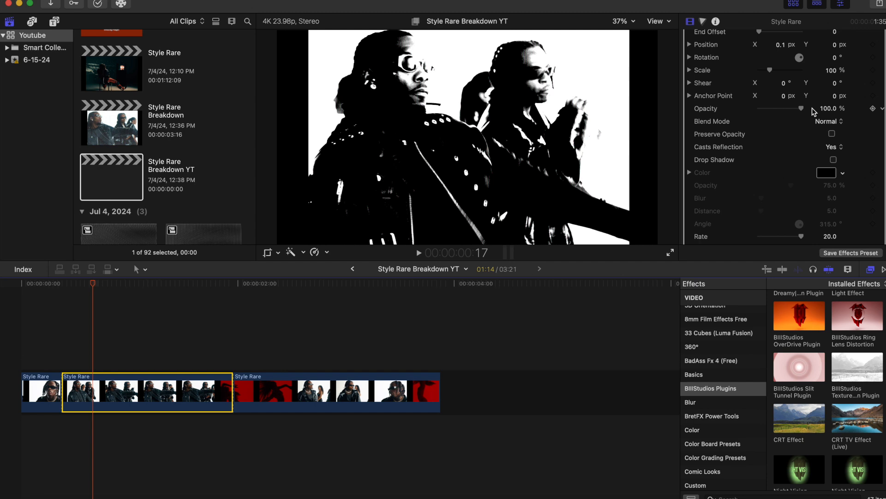
left_click(813, 111)
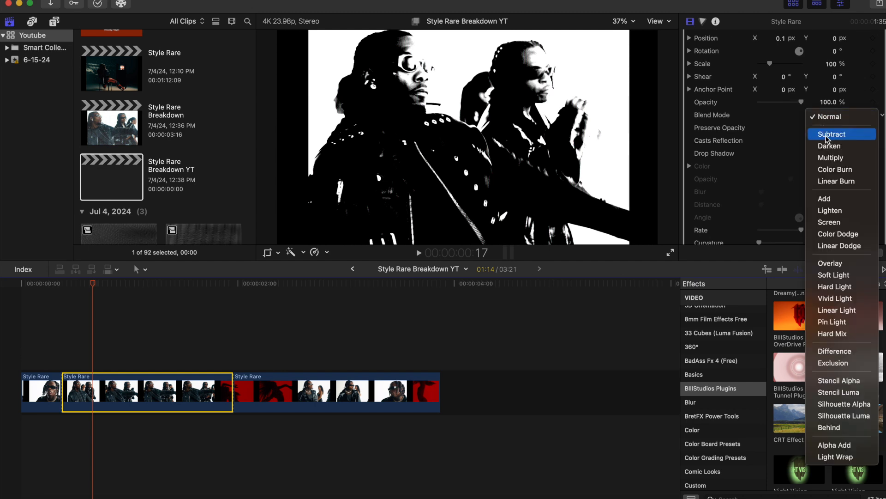
left_click(832, 170)
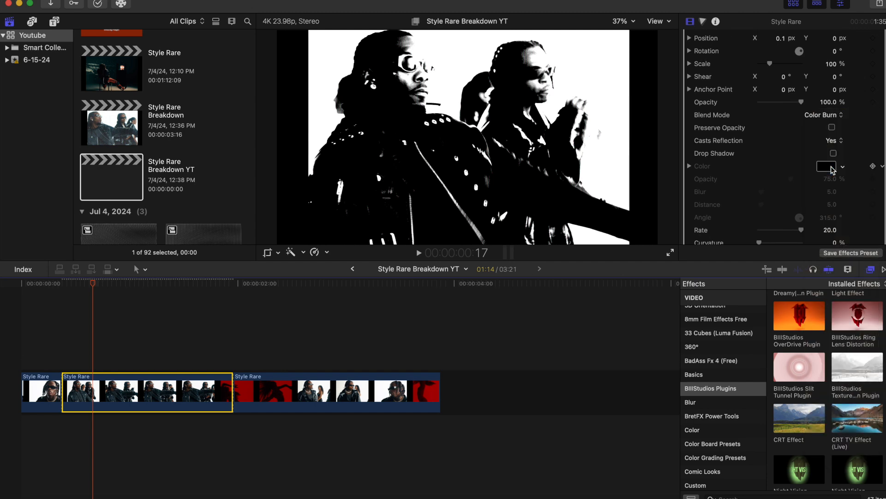
scroll(820, 147, "down", 10)
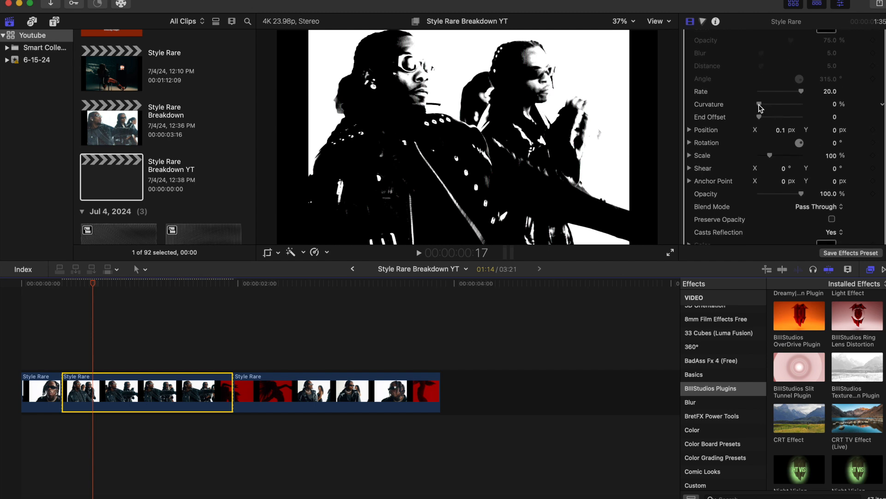
left_click_drag(759, 105, 782, 111)
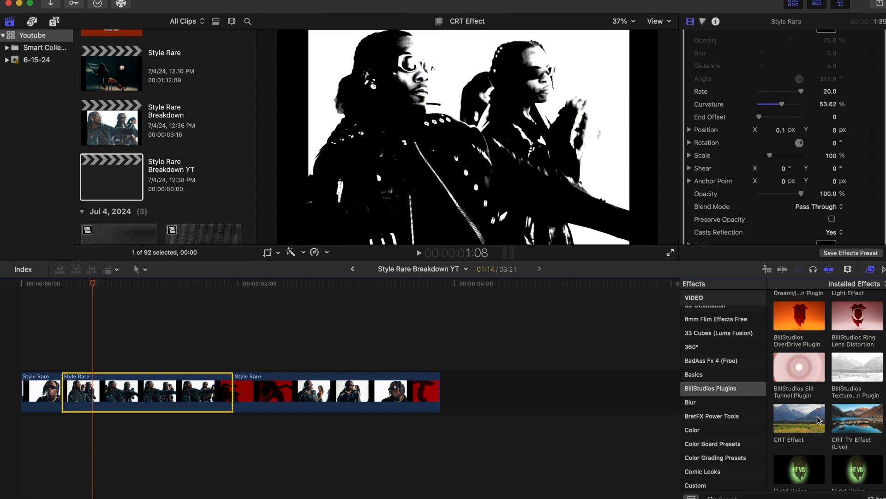
Step: Play back the start of the timeline and the middle clip to review the combined texture and CRT look
left_click(65, 352)
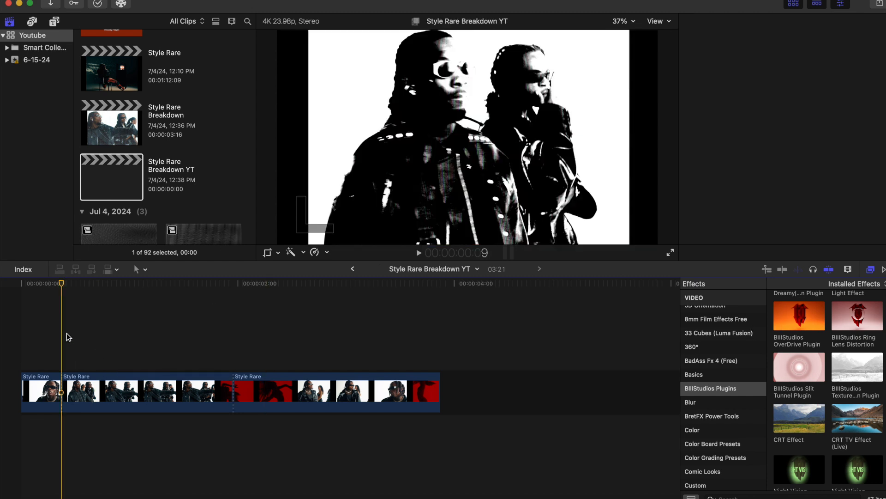
key("space")
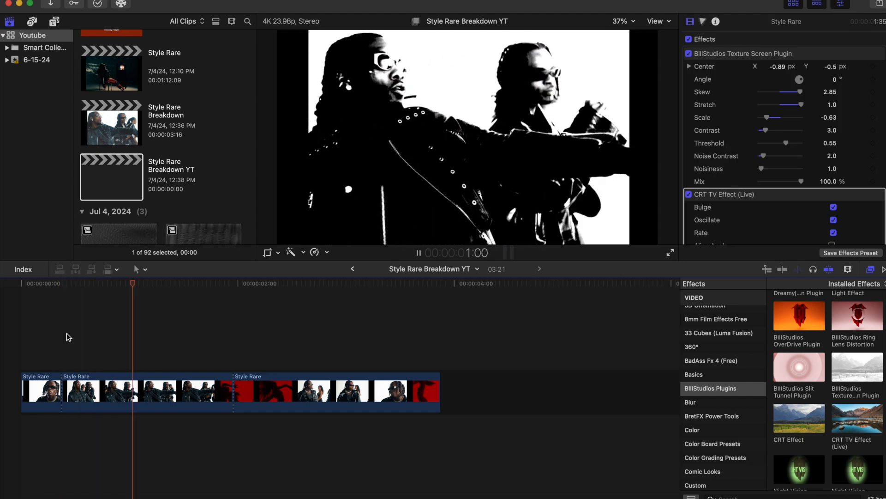
left_click(36, 340)
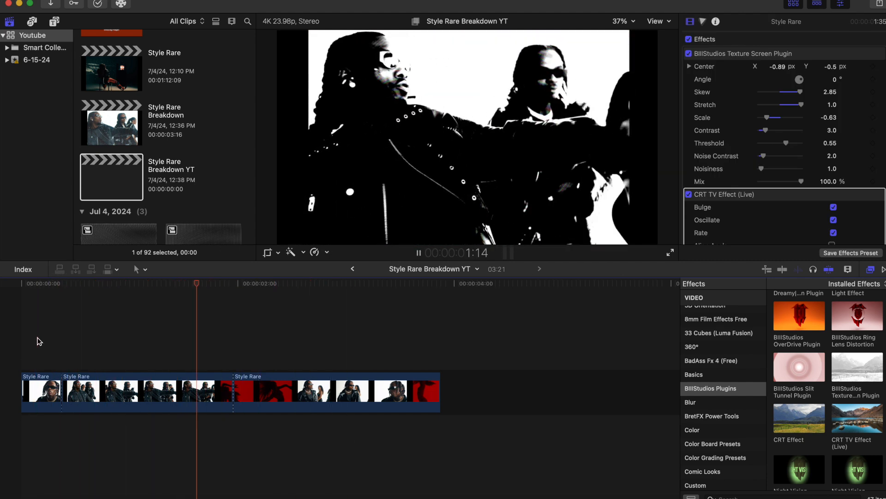
key("space")
left_click(29, 336)
key("space")
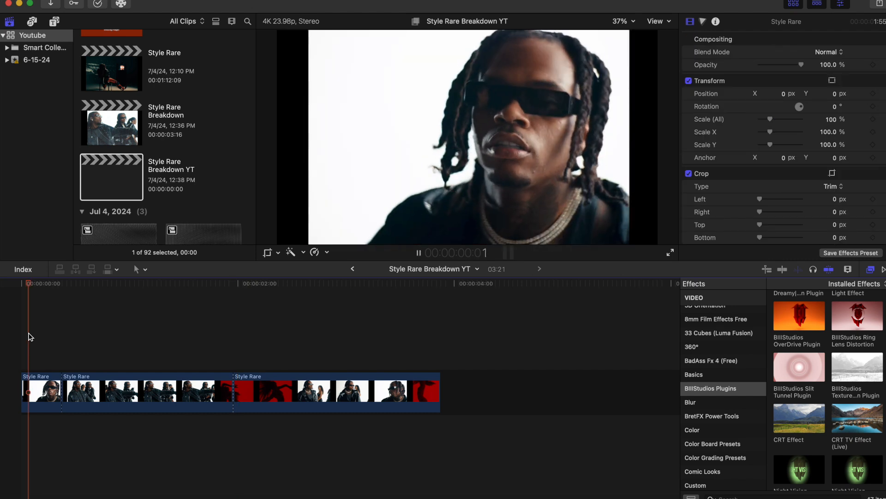
key("space")
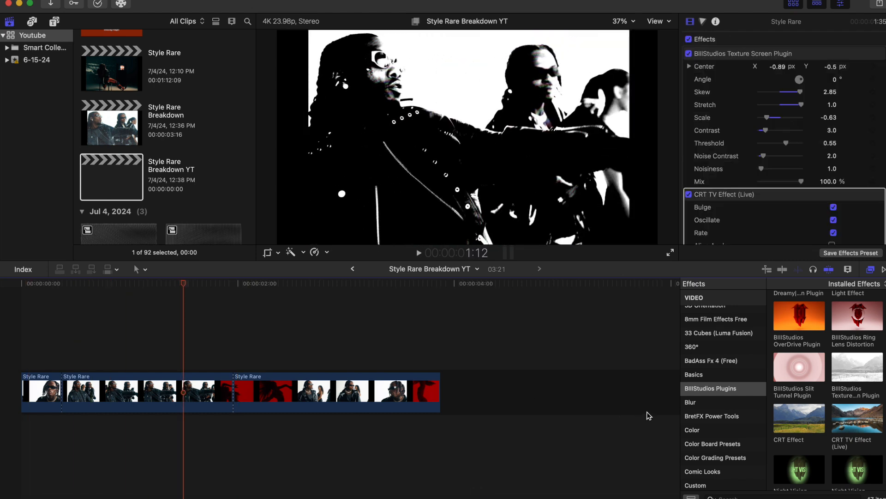
Step: Find the BIII Glitch 1 effect among the BIIIStudios plugins and apply it to the middle Style Rare clip
scroll(722, 367, "up", 3)
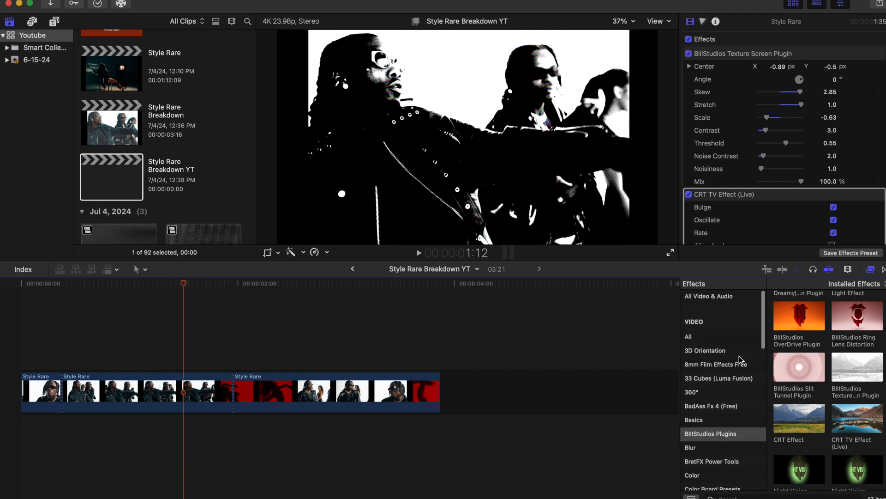
scroll(823, 371, "down", 10)
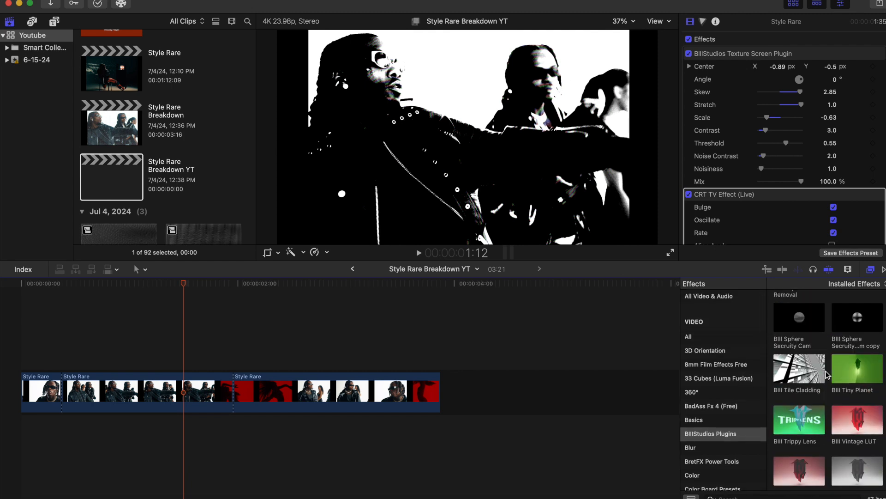
scroll(826, 374, "up", 5)
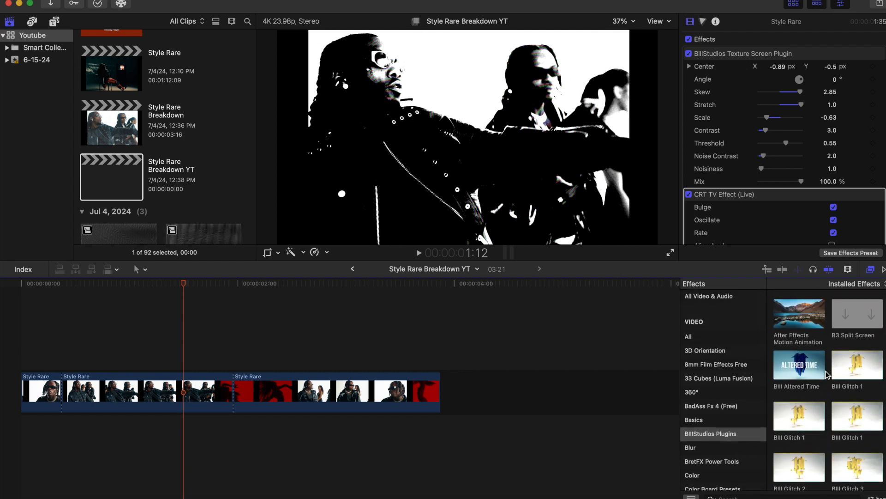
scroll(827, 374, "down", 1)
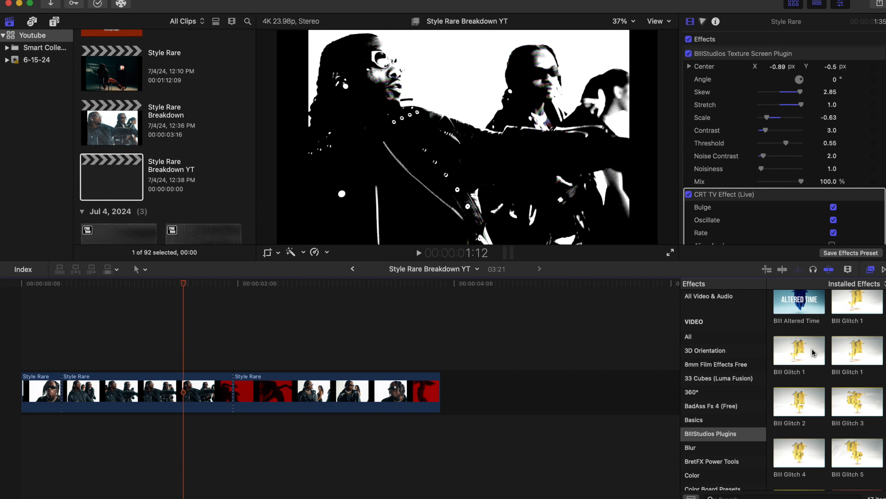
left_click_drag(789, 352, 141, 394)
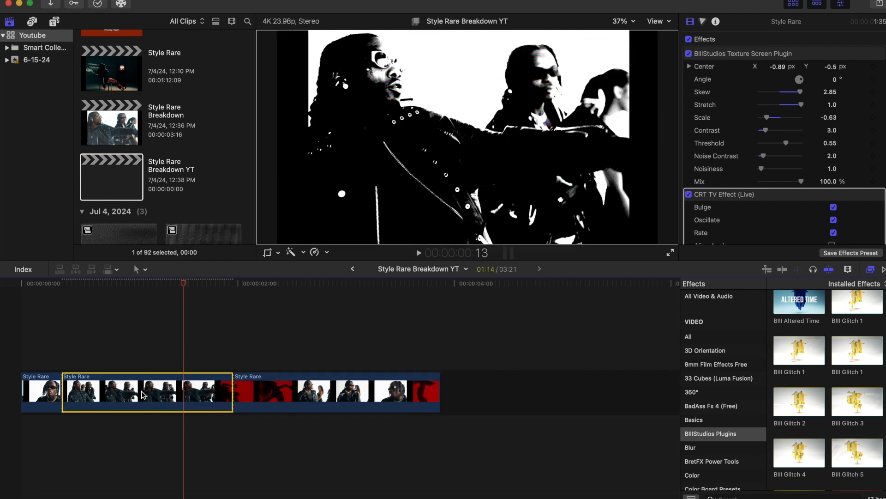
Step: Set BIII Glitch 1 on the middle clip to Glitch Amount 58.89, Glitch Direction 5.88, TV Effect 4.28, RGB Amount 7.0 and RGB Direction 6.75
left_click(77, 341)
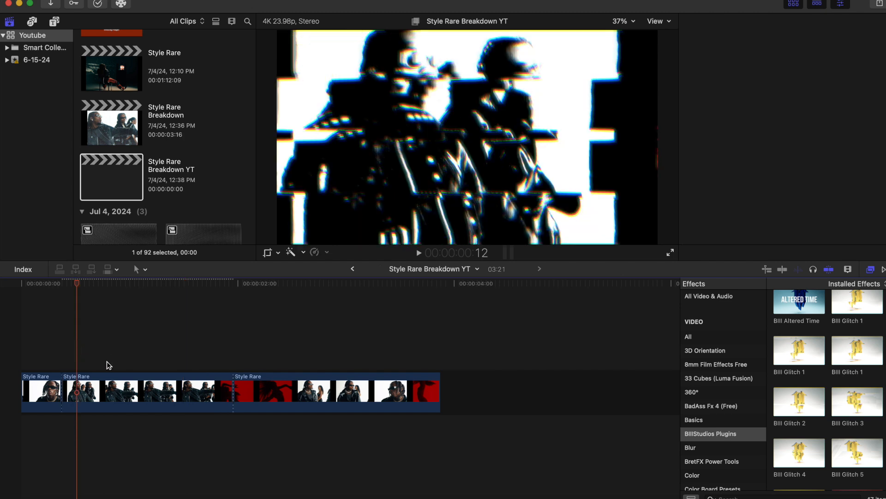
left_click(107, 378)
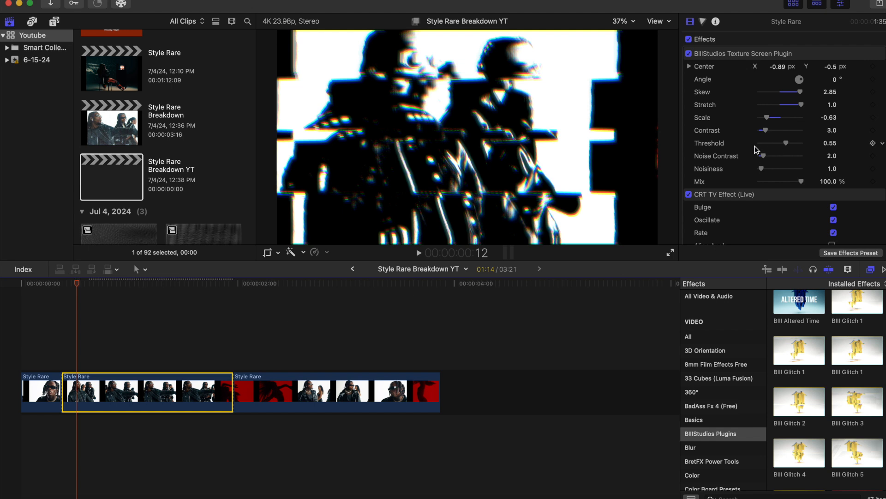
scroll(756, 149, "down", 10)
scroll(756, 149, "down", 15)
scroll(756, 149, "down", 15)
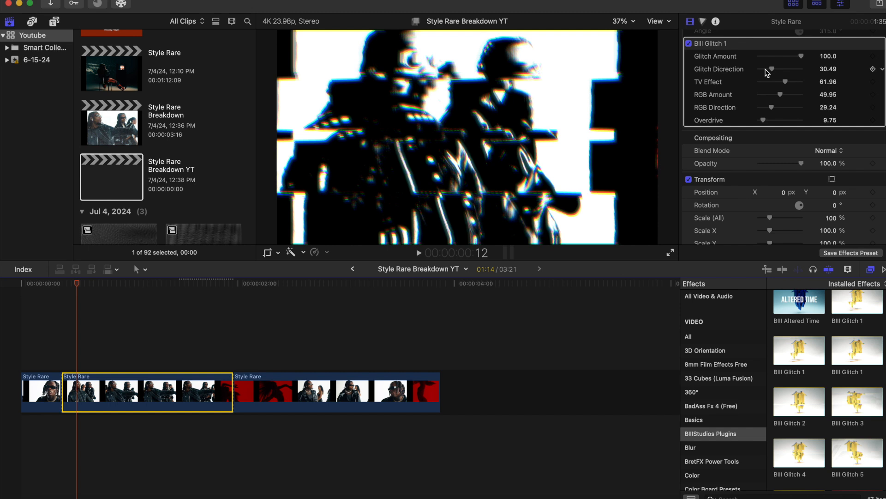
left_click_drag(772, 71, 761, 100)
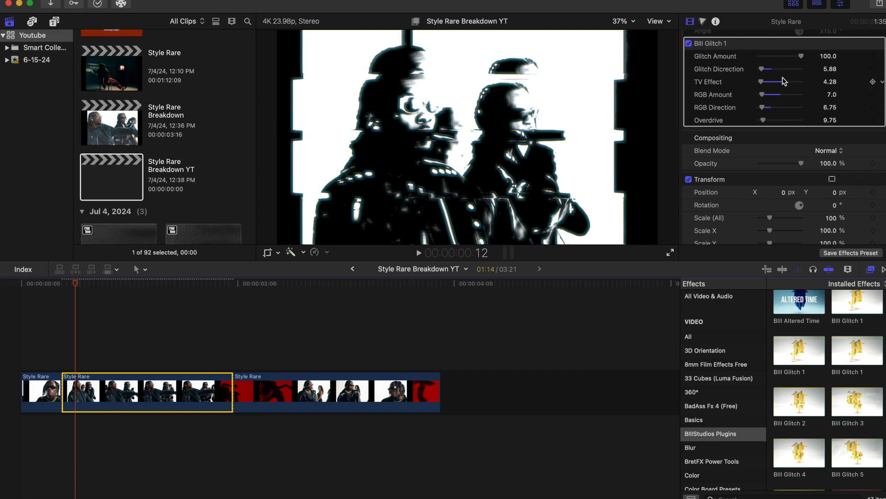
left_click_drag(800, 59, 782, 62)
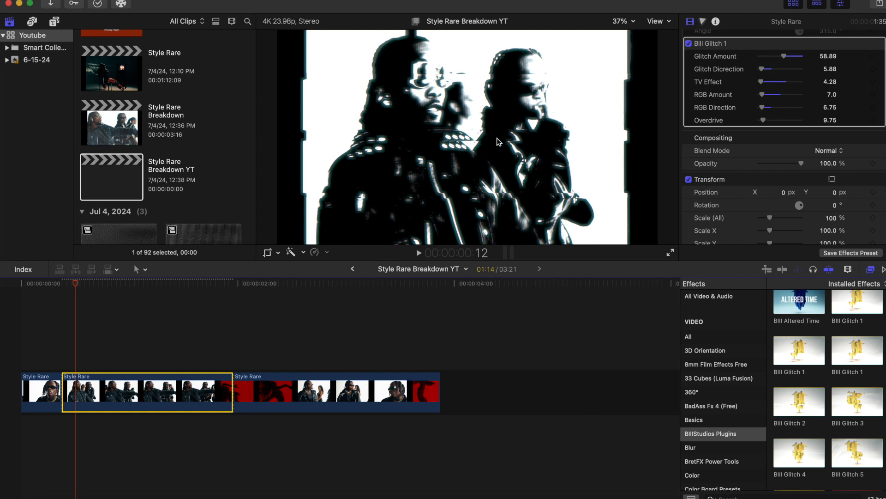
Step: Check the glitch on the middle clip in playback and set its Glitch Amount to 23.99
left_click(21, 339)
key("space")
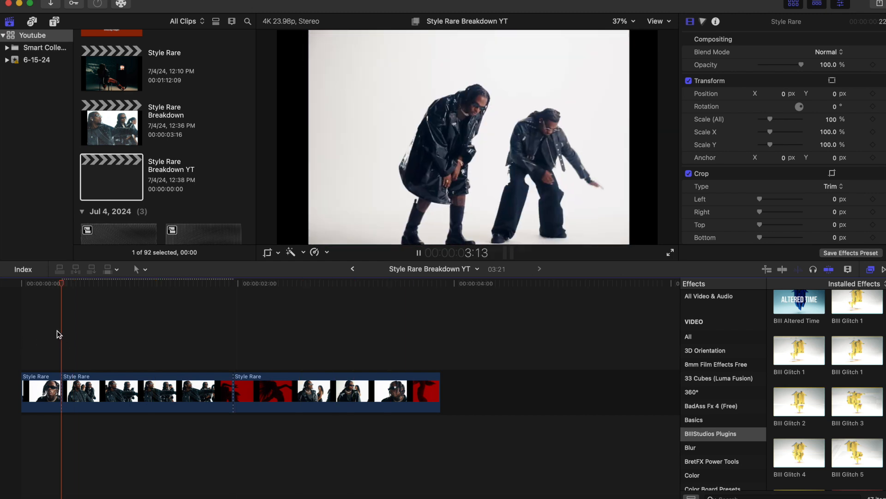
left_click(56, 331)
key("space")
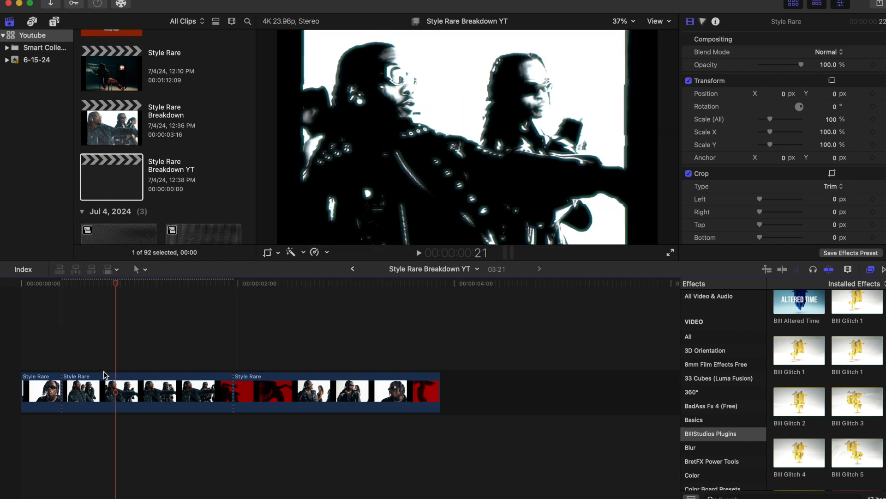
key("c")
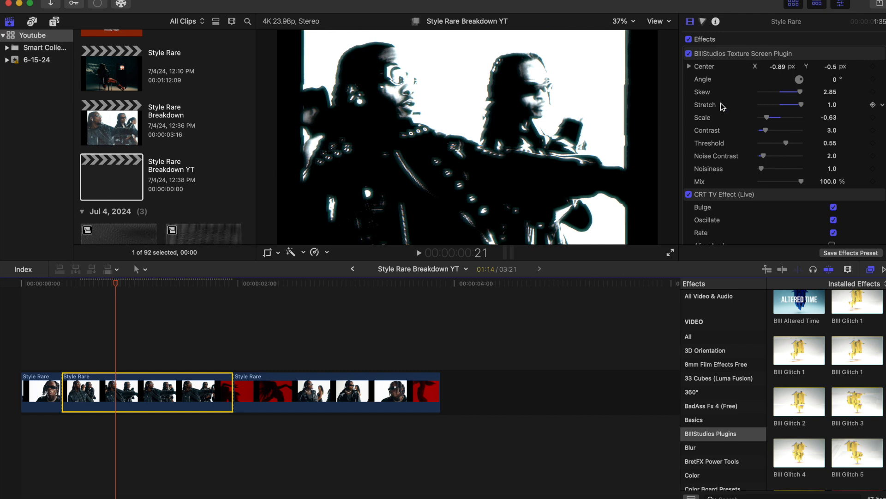
scroll(737, 119, "down", 5)
scroll(738, 119, "down", 10)
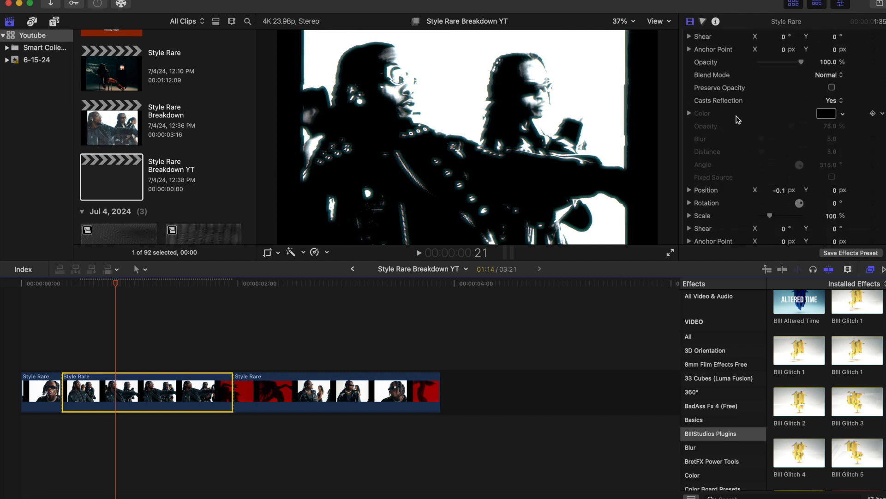
scroll(737, 119, "up", 5)
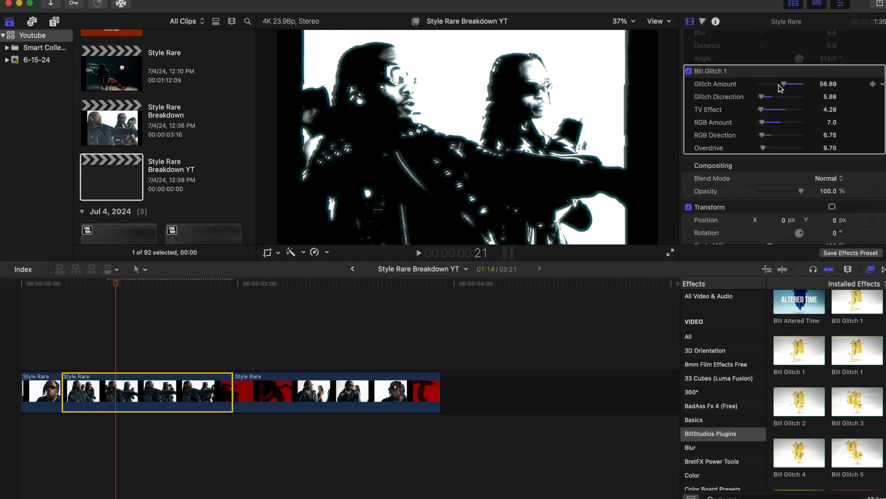
left_click_drag(781, 85, 769, 90)
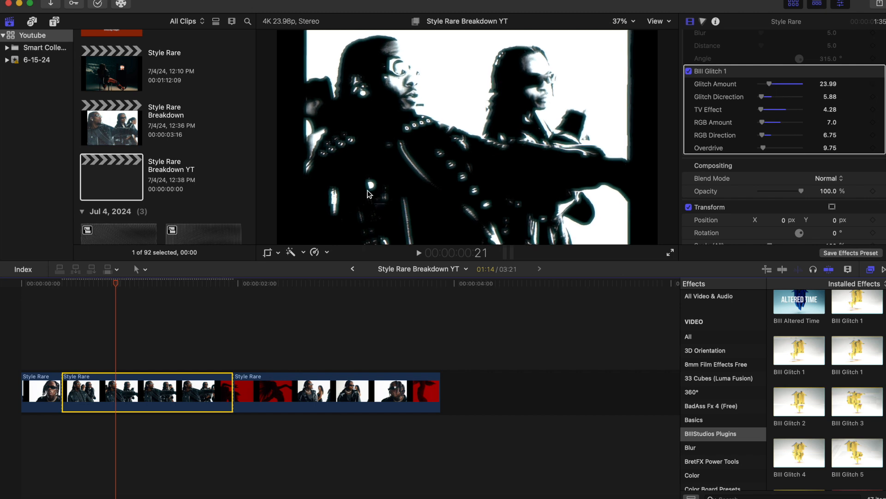
Step: Play back from just before the middle clip to review the glitch at its new amount
left_click(55, 344)
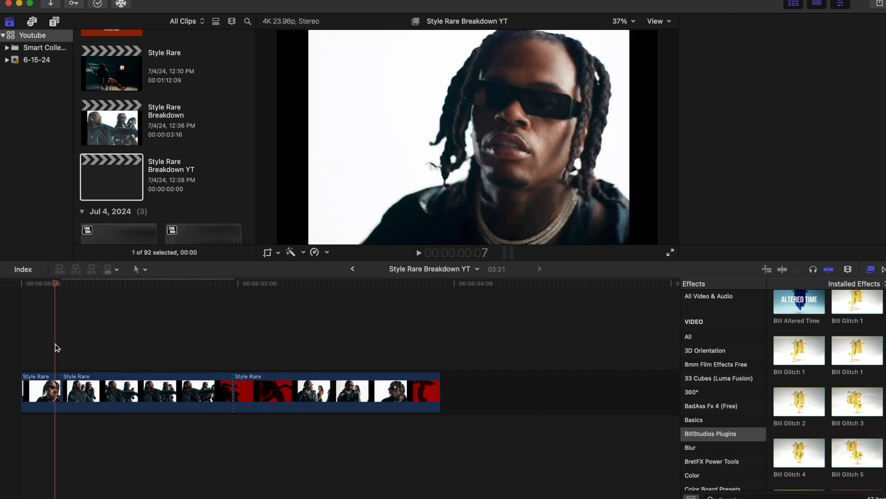
key("space")
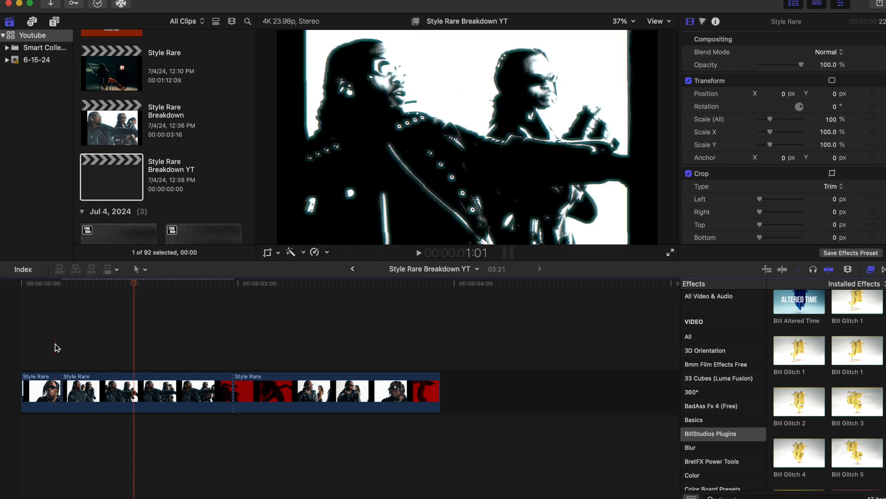
left_click(54, 343)
key("space")
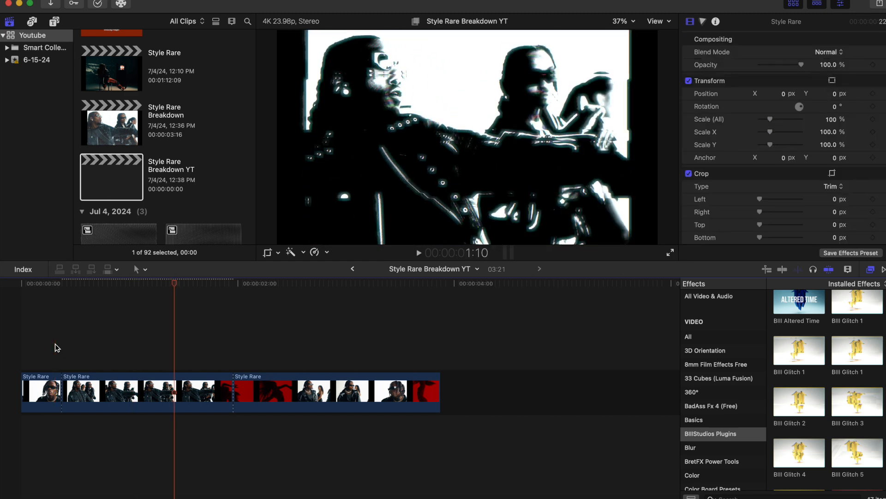
Step: Split the middle Style Rare clip at 1:01
left_click(68, 347)
left_click_drag(70, 284, 138, 315)
left_click(137, 394)
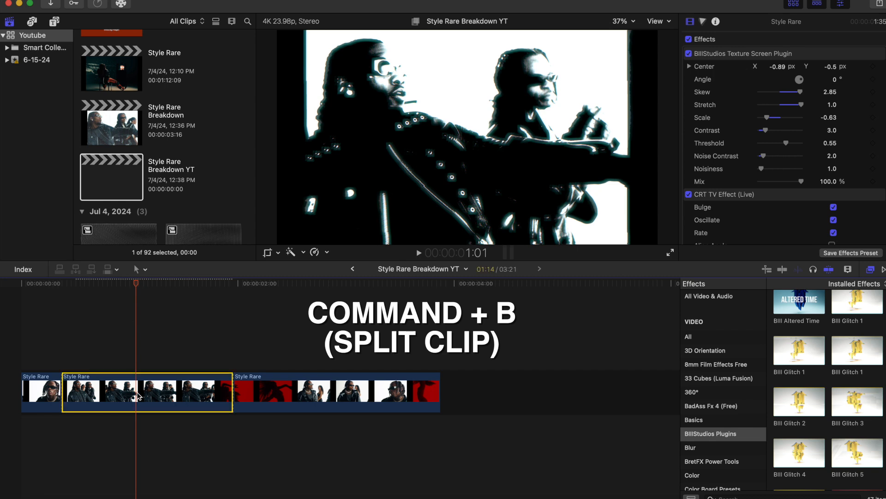
key("super+b")
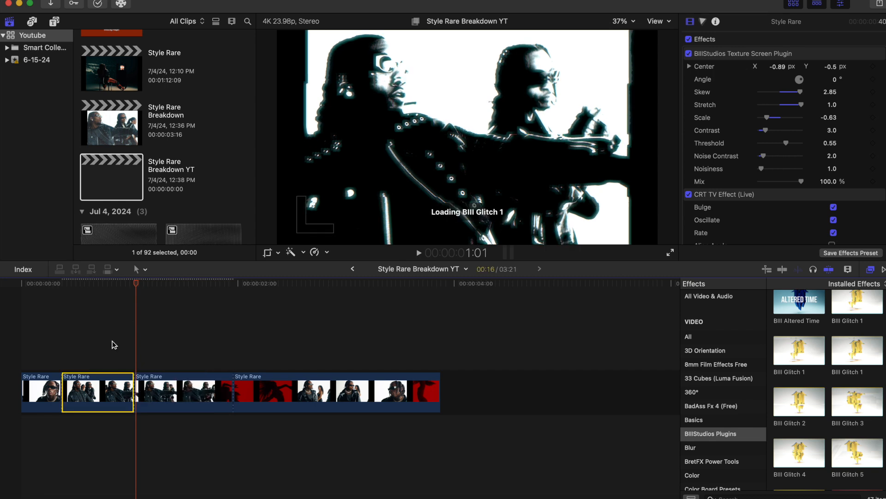
Step: Remove the BIII Glitch 1 effect from the second Style Rare clip, the part just before the 1:01 cut
left_click(113, 335)
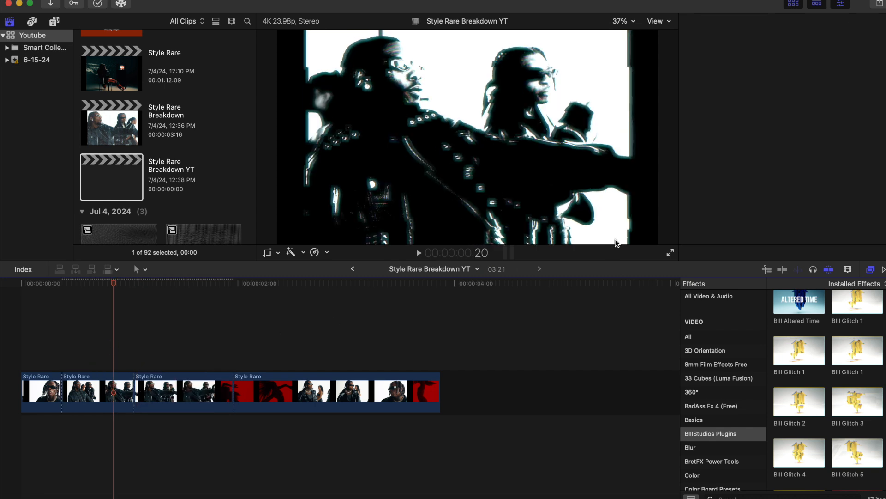
key("c")
scroll(764, 123, "down", 10)
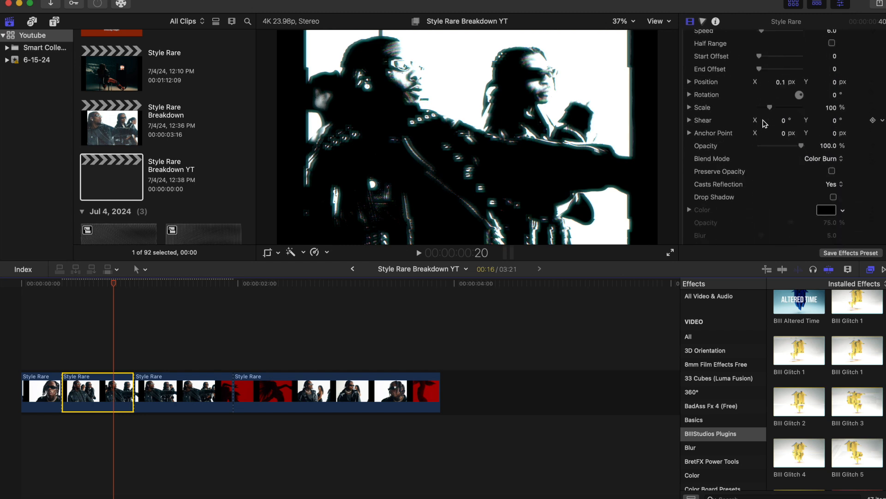
scroll(764, 123, "down", 10)
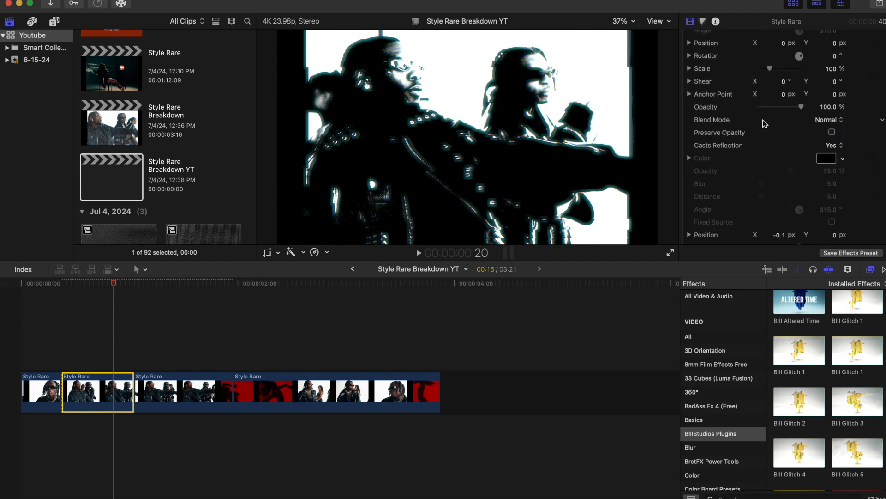
scroll(764, 123, "down", 2)
left_click(761, 125)
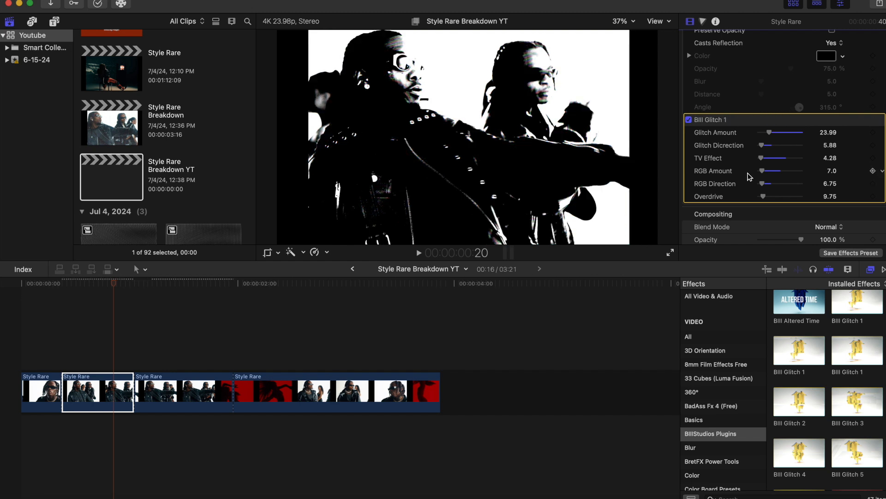
key("Delete")
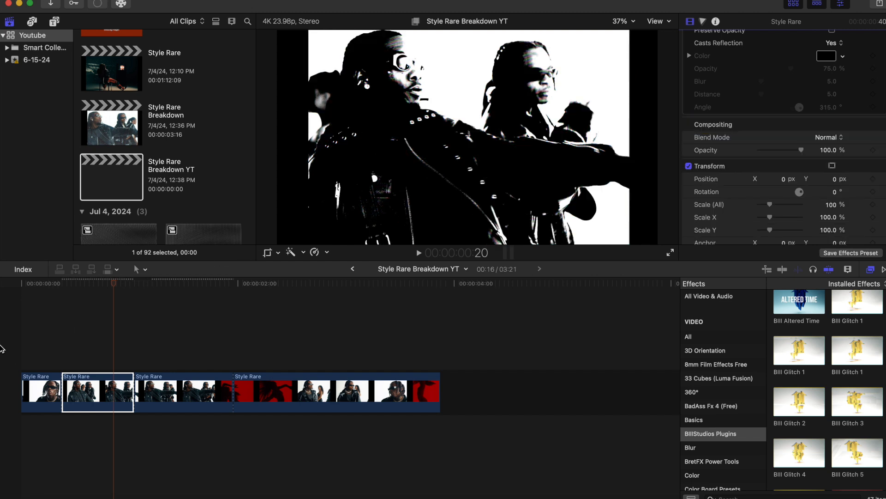
Step: Play back the sequence from the first clip to review how the glitch comes in after the 1:01 cut
left_click(34, 352)
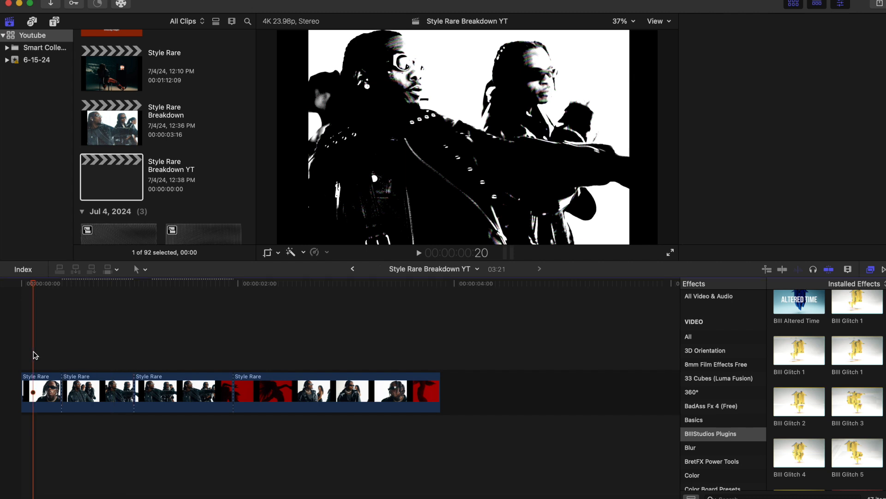
key("space")
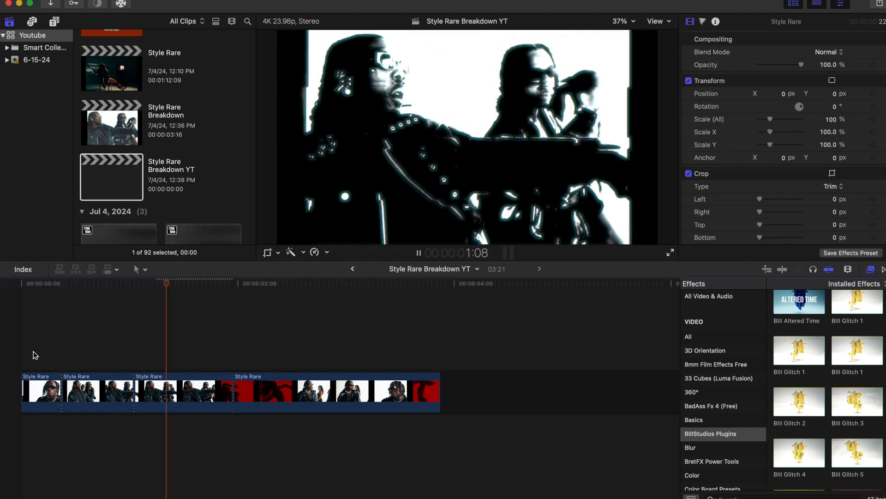
key("space")
left_click(125, 353)
key("space")
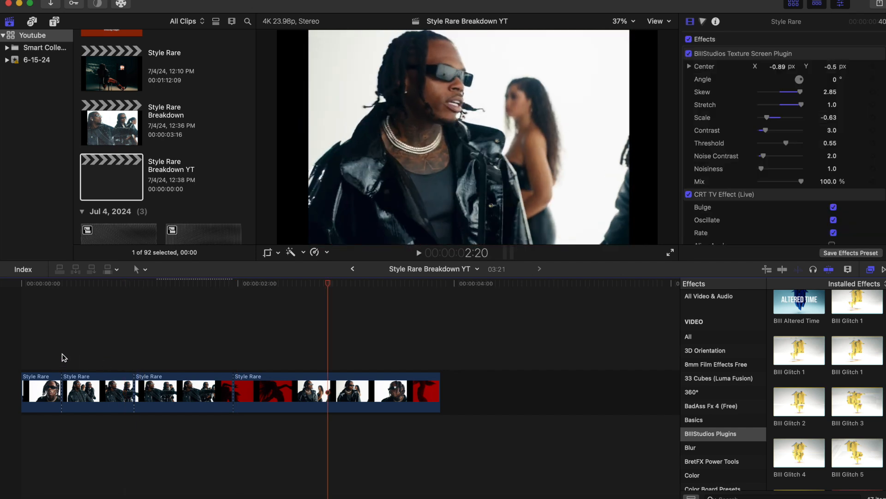
left_click(61, 357)
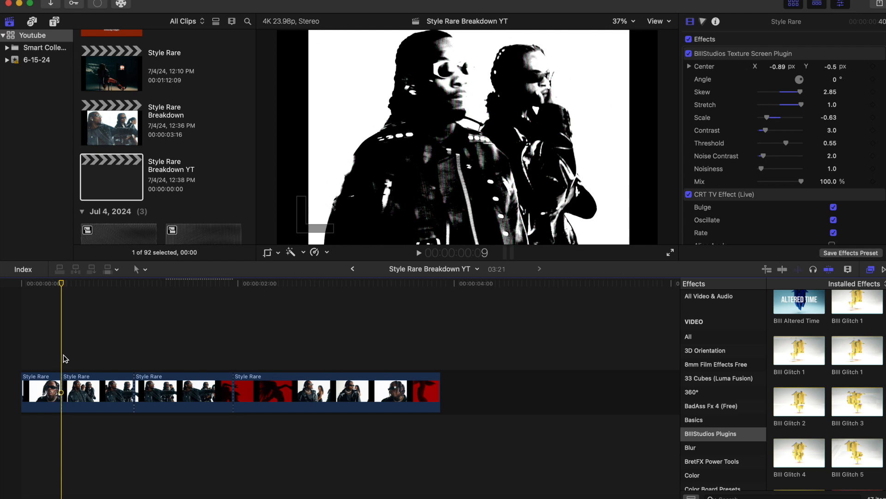
Step: Split the glitched third Style Rare clip at 1:10
left_click(176, 365)
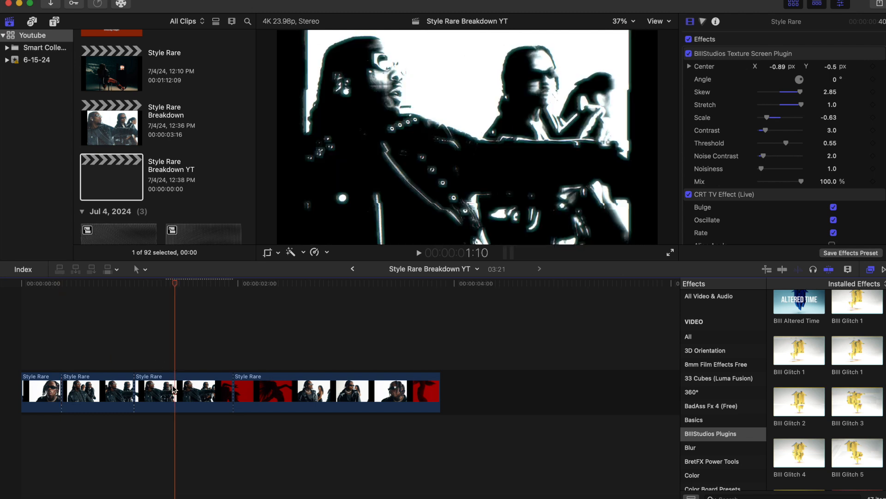
left_click(174, 390)
key("super+b")
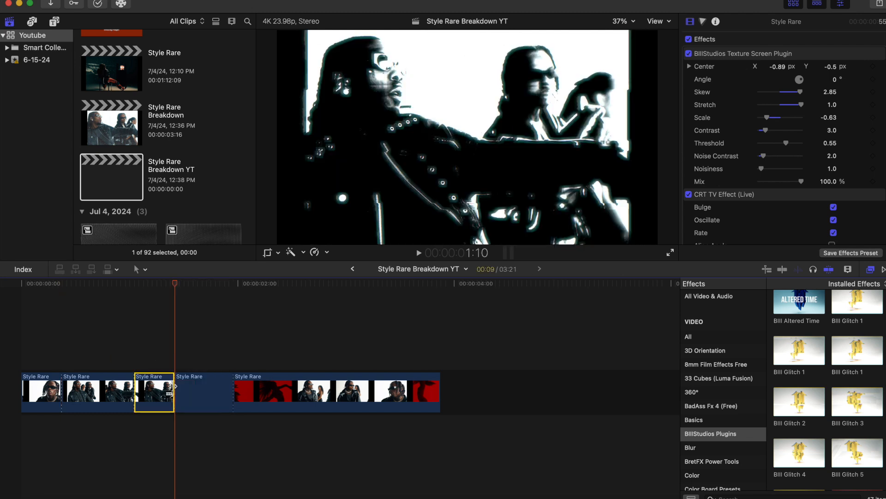
Step: Remove the BIII Glitch 1 effect from the fourth Style Rare clip, which starts at the 1:10 cut
left_click(195, 398)
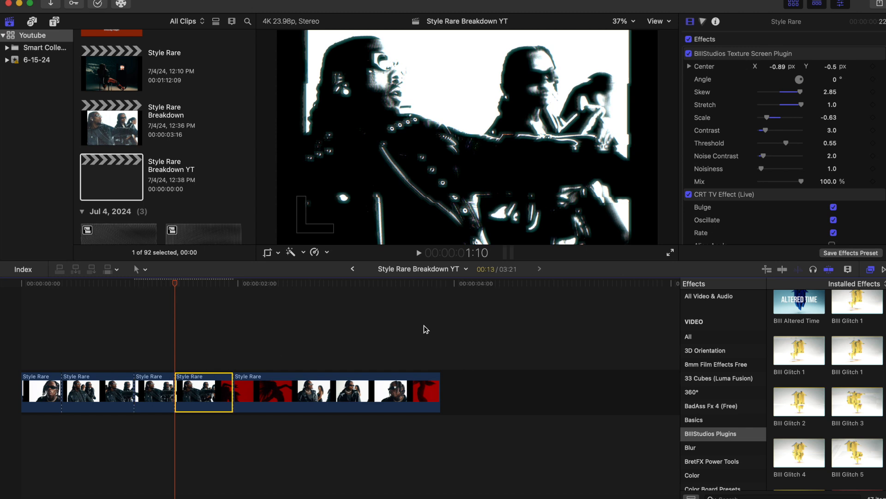
key("Right")
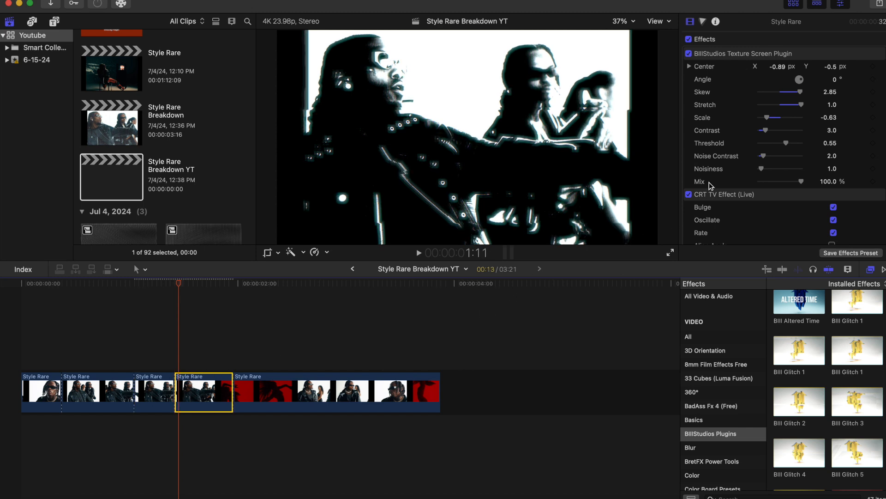
scroll(709, 182, "down", 10)
scroll(779, 140, "down", 8)
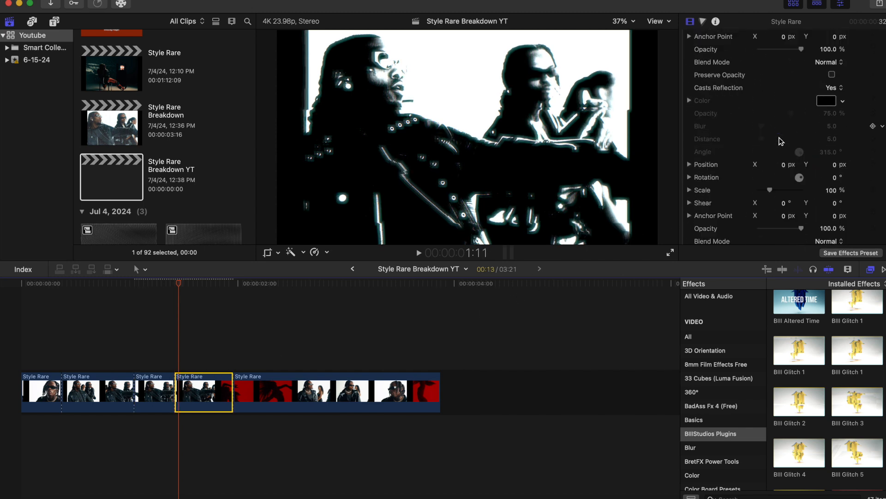
scroll(779, 138, "down", 15)
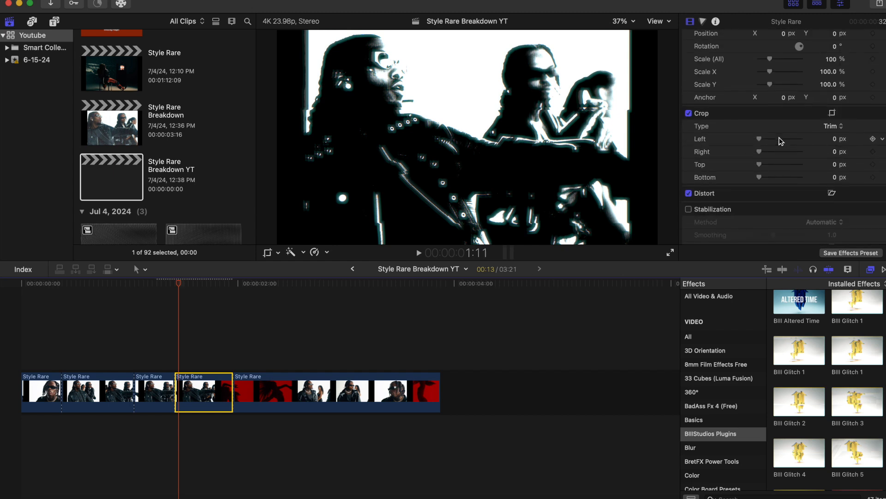
scroll(778, 136, "up", 12)
left_click(775, 141)
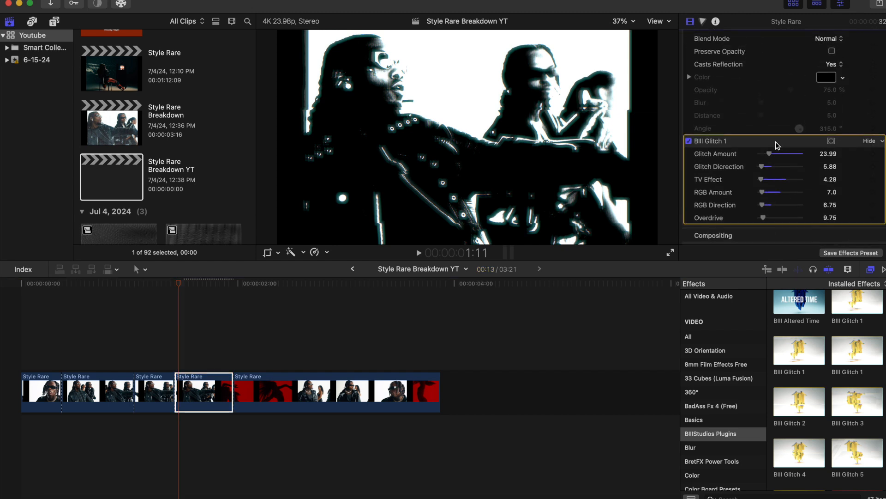
key("Delete")
Step: Remove the BIIIStudios Texture Screen Plugin from the fourth clip, keeping its CRT TV Effect
scroll(762, 138, "up", 10)
scroll(760, 134, "up", 10)
scroll(761, 134, "up", 5)
left_click(745, 53)
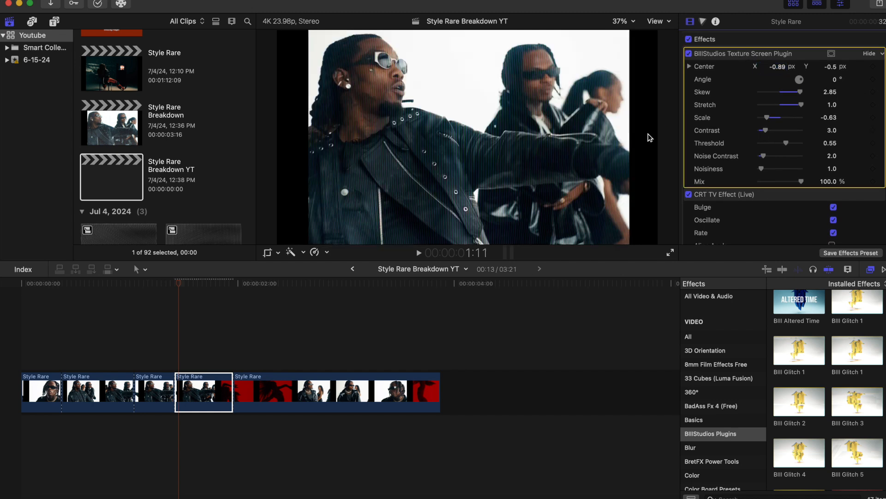
key("Delete")
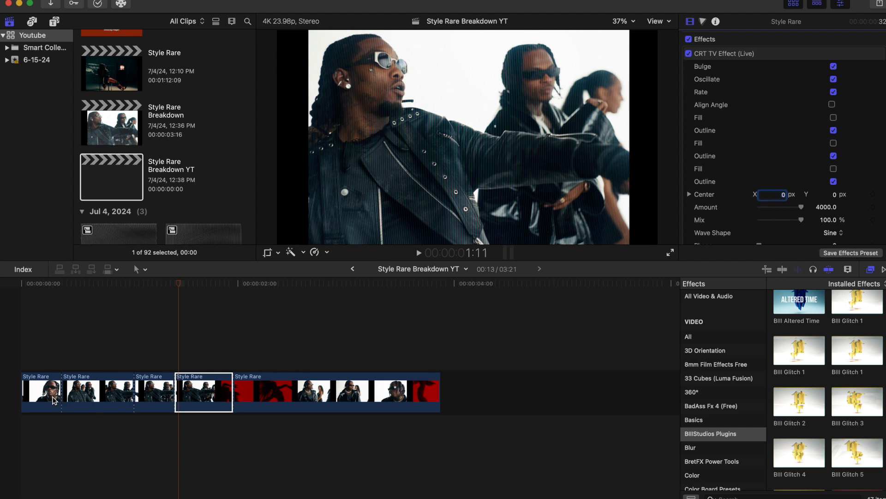
Step: Play the sequence back from the start to review the changes between the differently treated clips
left_click(17, 354)
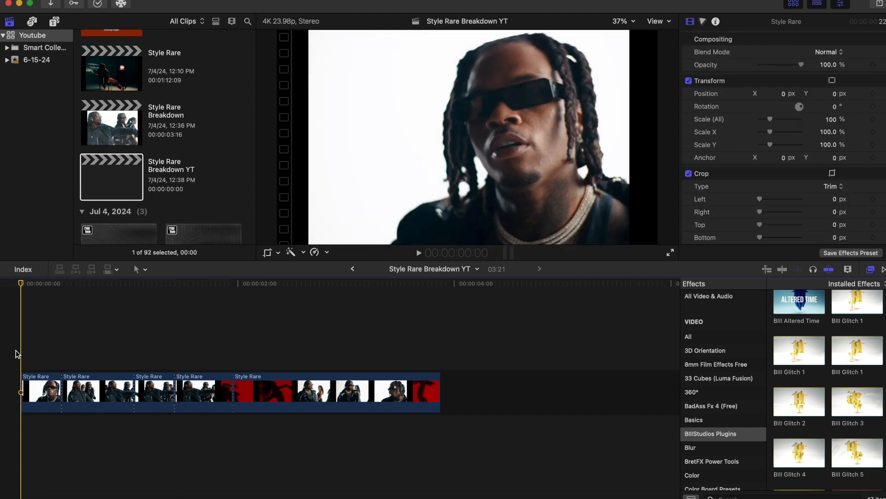
key("space")
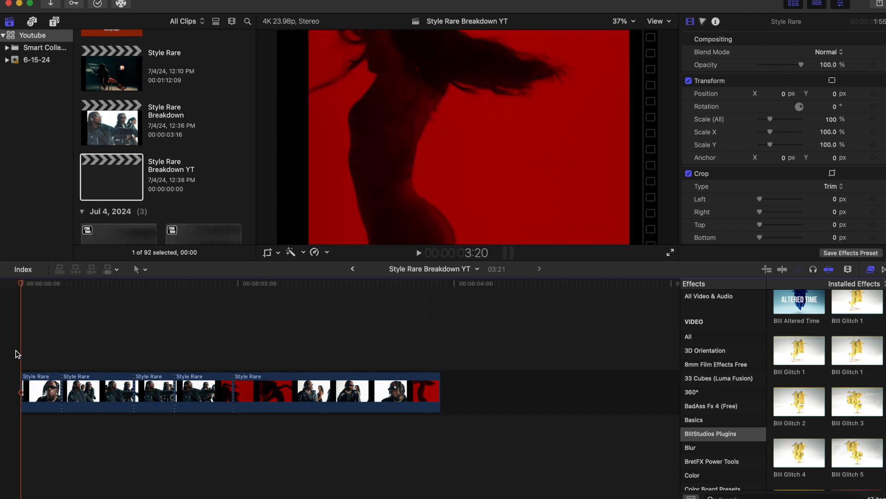
left_click(16, 354)
key("space")
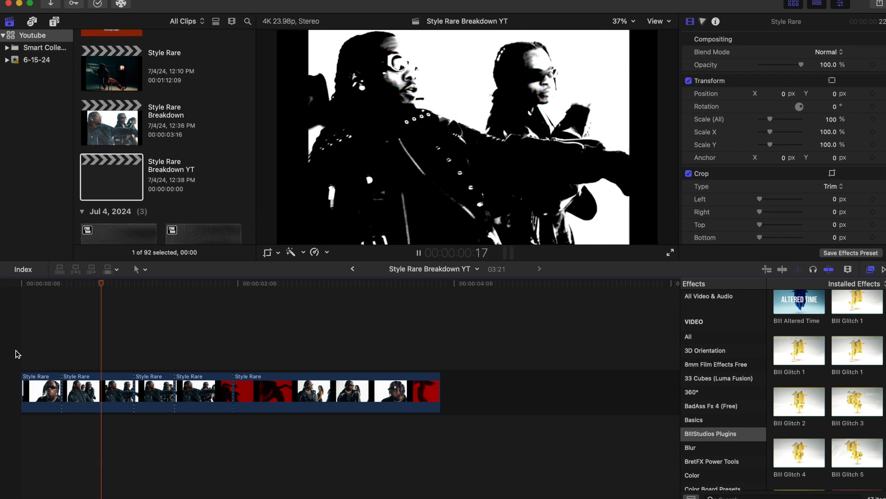
key("space")
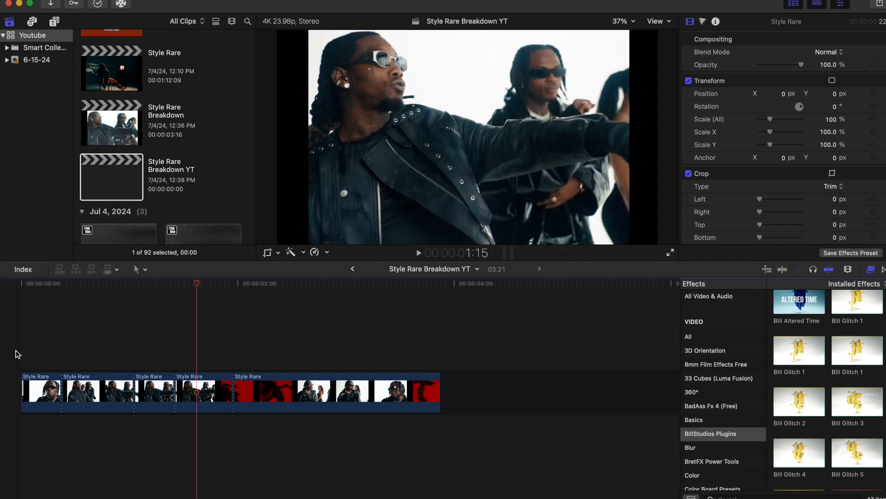
key("space")
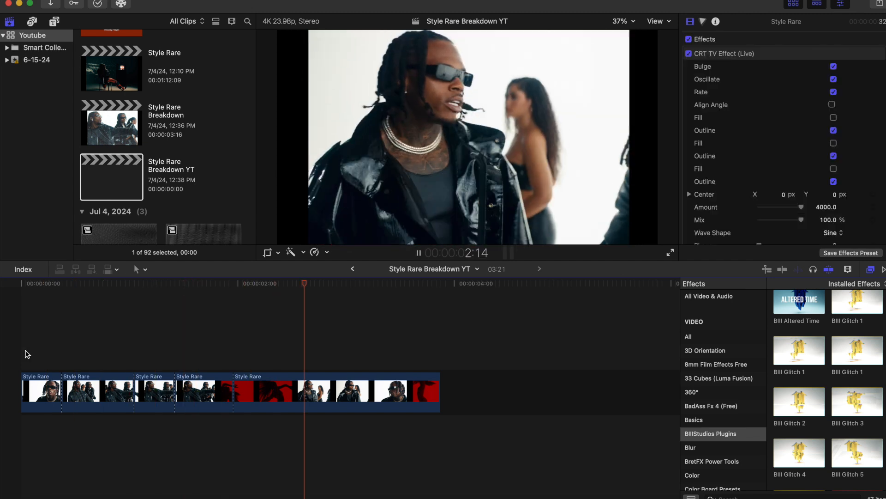
Step: Inspect the CRT TV Effect settings on the fourth clip and set the effect's Amount to 2000.0
left_click(192, 354)
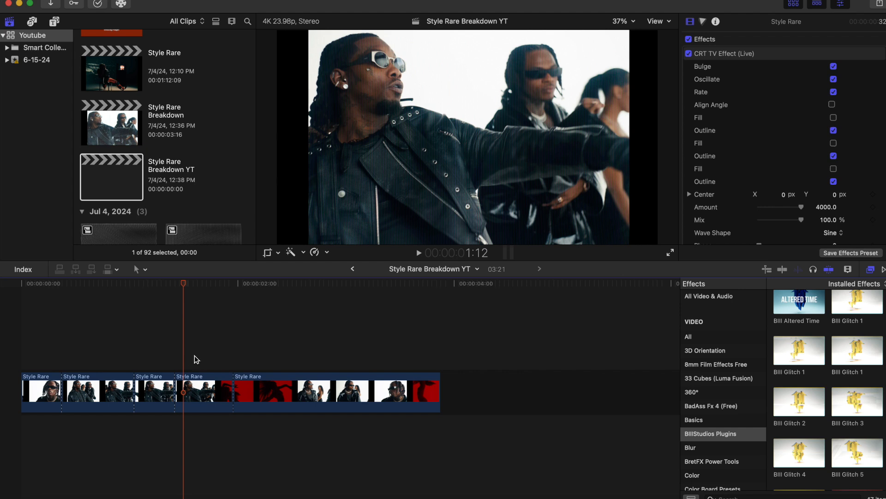
left_click(194, 351)
left_click(202, 379)
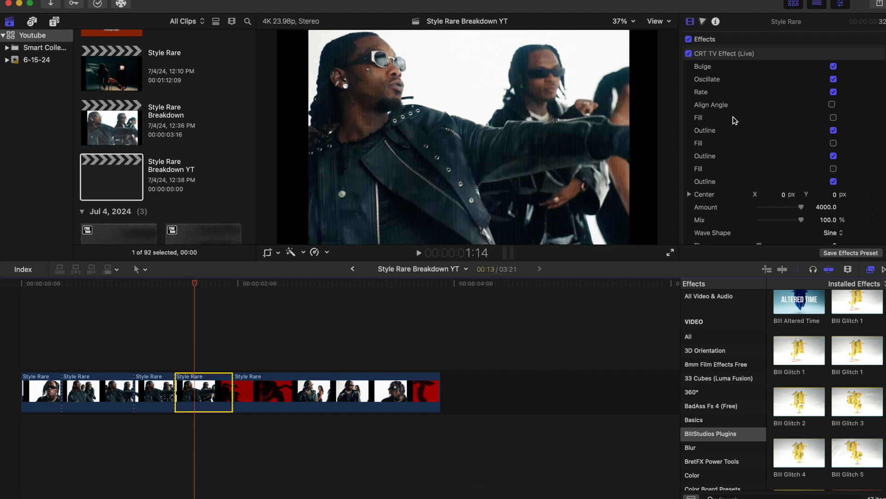
scroll(739, 117, "down", 15)
scroll(752, 121, "up", 5)
scroll(752, 118, "down", 3)
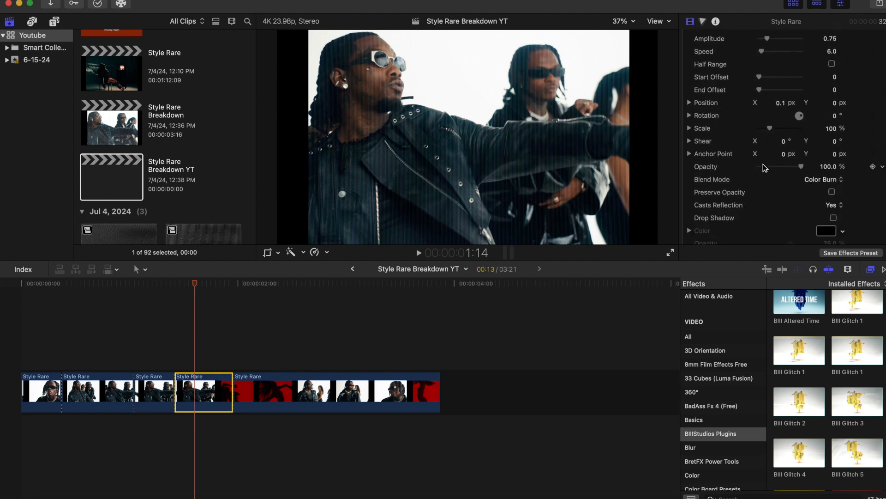
scroll(763, 167, "down", 10)
scroll(777, 148, "down", 5)
scroll(777, 148, "up", 20)
mouse_move(771, 174)
left_mouse_down()
mouse_move(795, 177)
mouse_move(760, 181)
left_mouse_up()
left_click(206, 351)
left_click(177, 392)
left_click(201, 391)
Step: Set the CRT TV Effect's Amount on the fourth clip to 31.0 and raise its Phase slightly
scroll(765, 175, "down", 3)
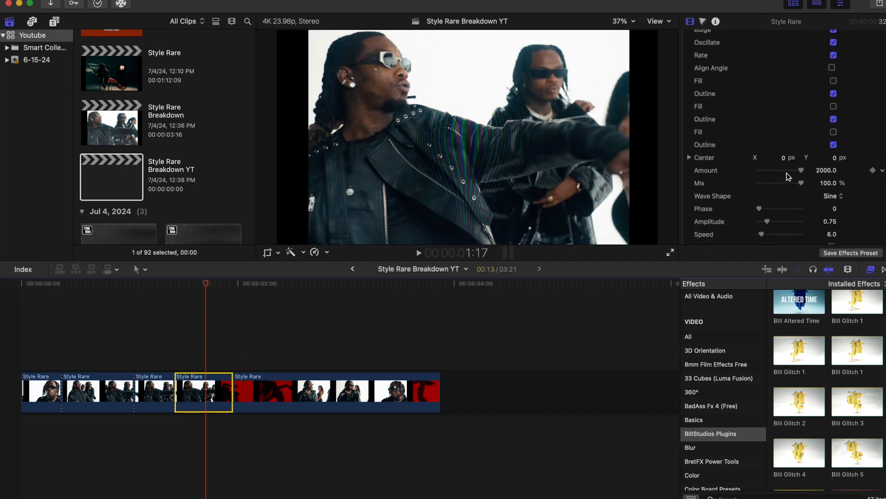
scroll(787, 176, "down", 1)
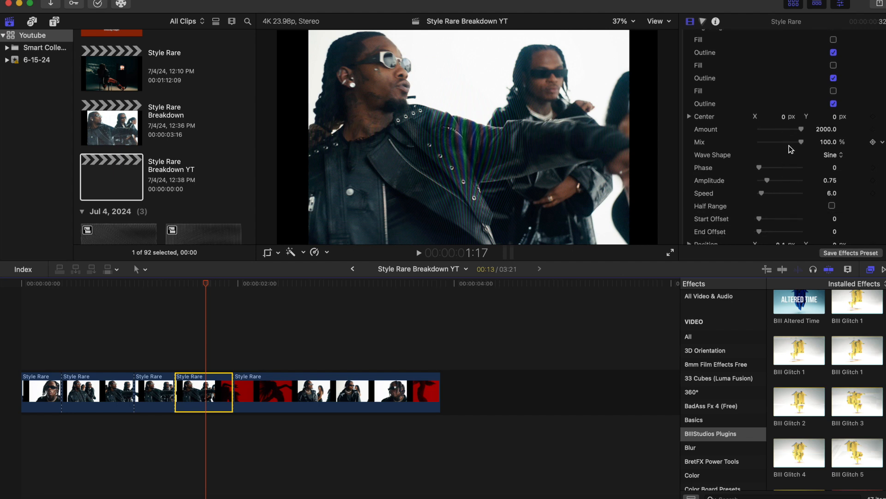
left_click_drag(798, 132, 759, 146)
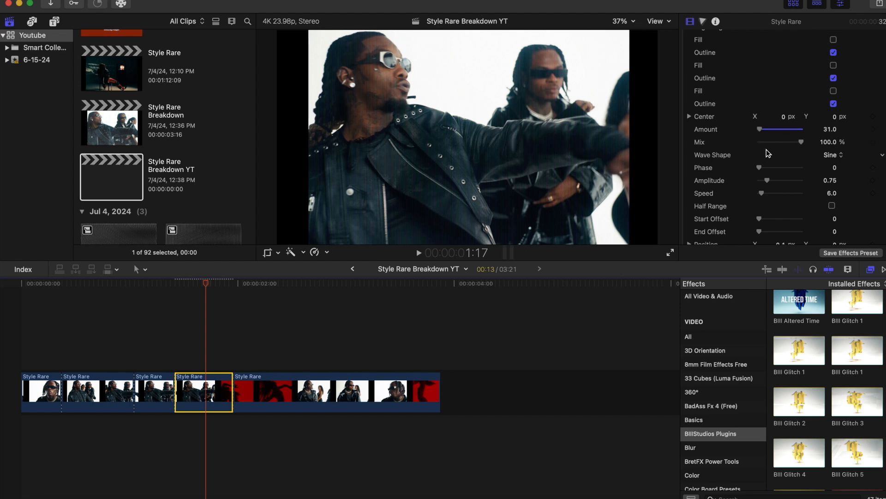
left_click_drag(760, 167, 766, 168)
Step: Play back from the start of the second clip to review the adjusted CRT look on the fourth clip
left_click(60, 349)
key("space")
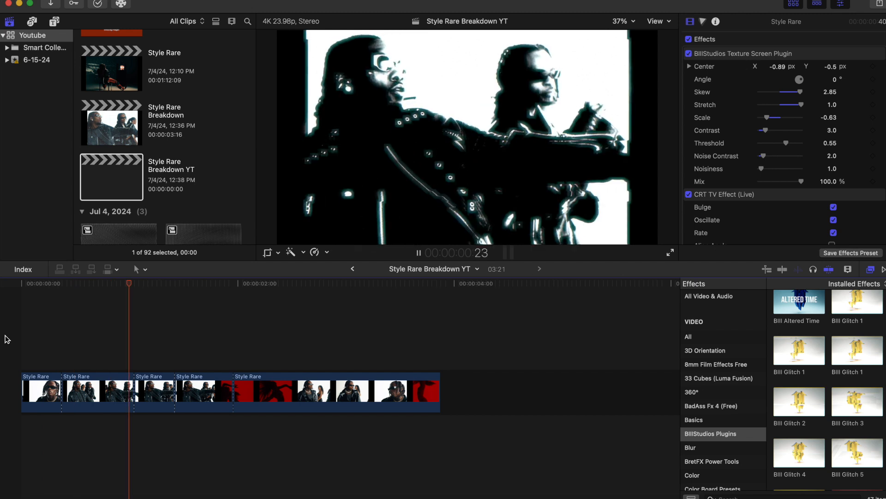
key("space")
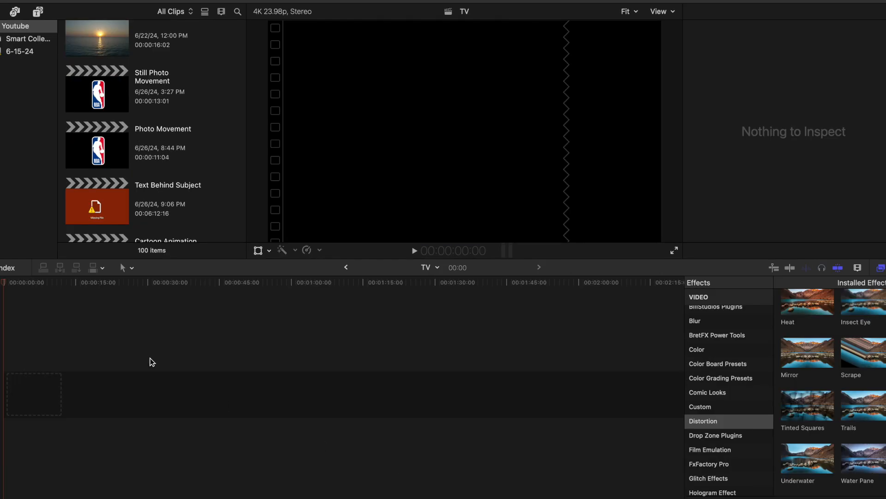
Step: Add the Vivid solid generator as the first clip in the empty TV project timeline
left_click(38, 12)
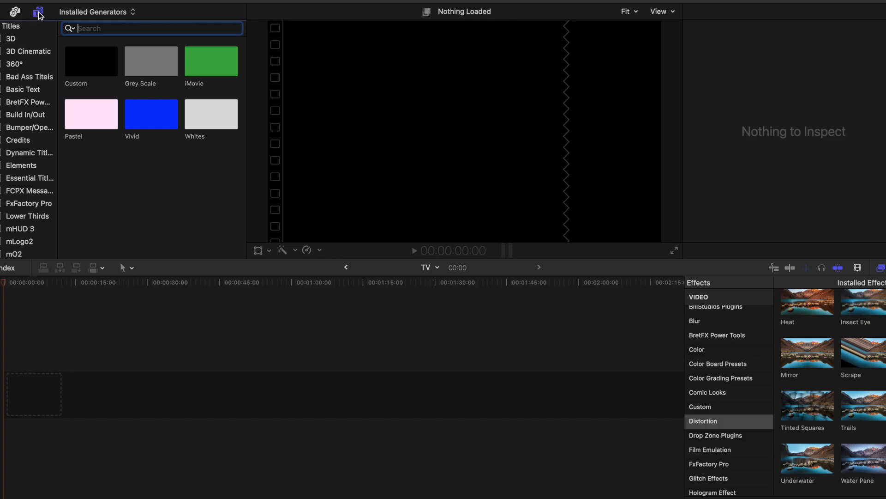
scroll(13, 124, "down", 15)
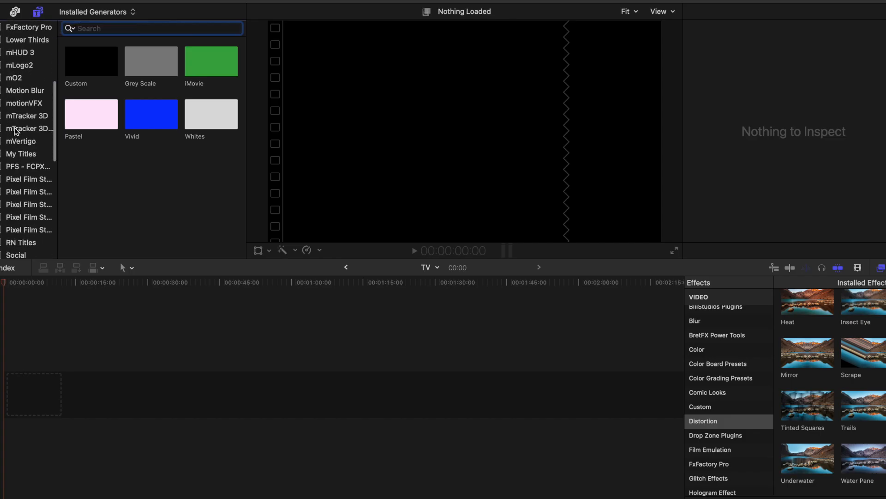
scroll(15, 132, "down", 3)
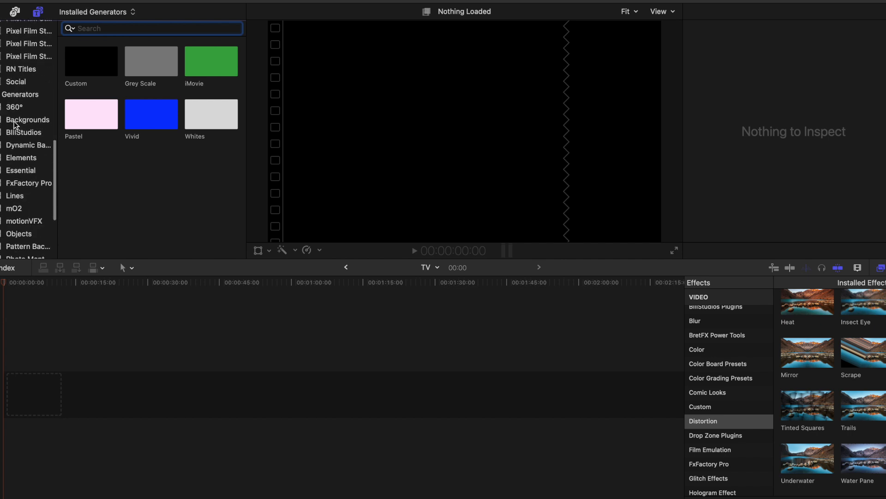
left_click(16, 95)
scroll(16, 176, "down", 10)
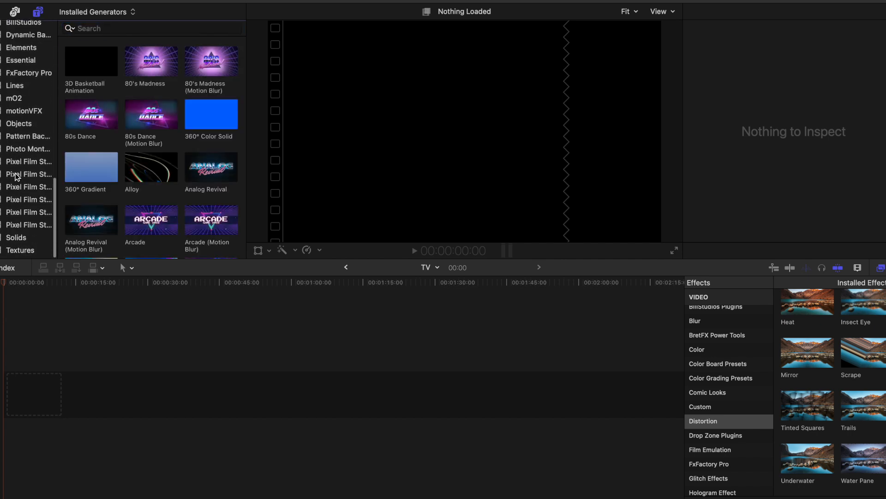
left_click(10, 240)
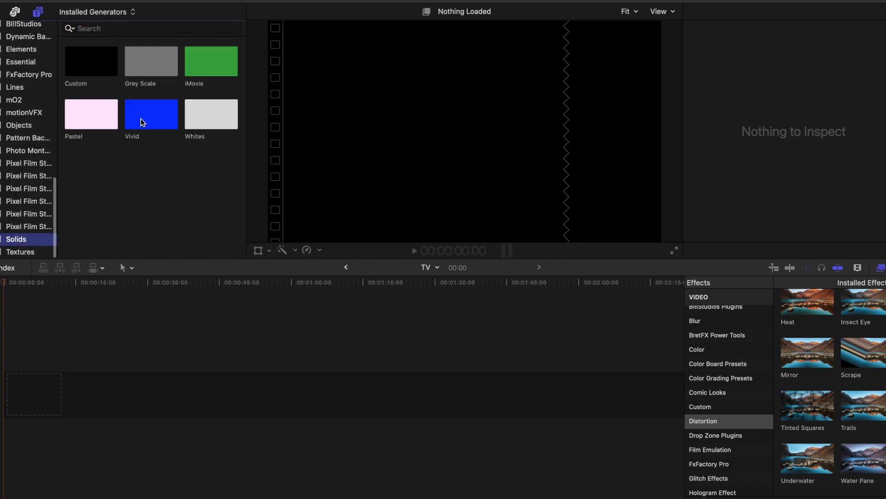
left_click_drag(145, 123, 36, 395)
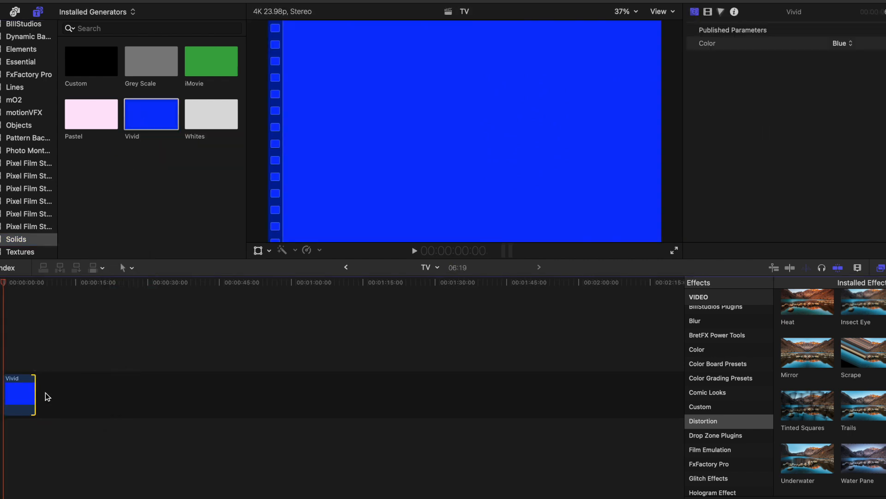
left_click(57, 389)
left_click(2, 355)
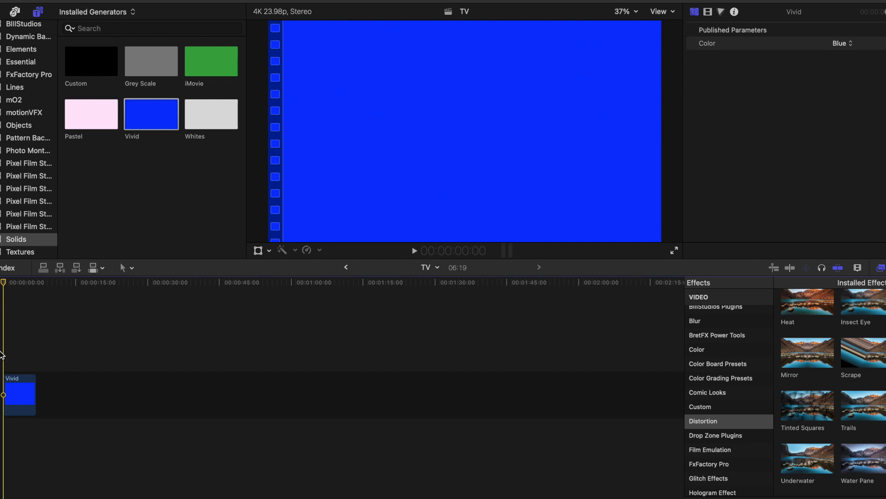
Step: From the Finder window, stack large.png, Gaussian Warps PreRender.mp4 and Tracking PreComp.mp4 above the Vivid clip
key("super+Tab")
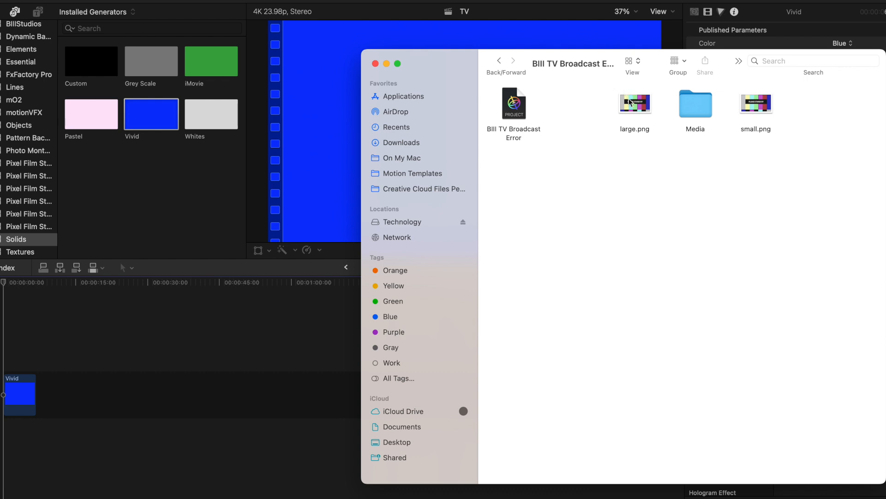
left_click_drag(630, 102, 32, 347)
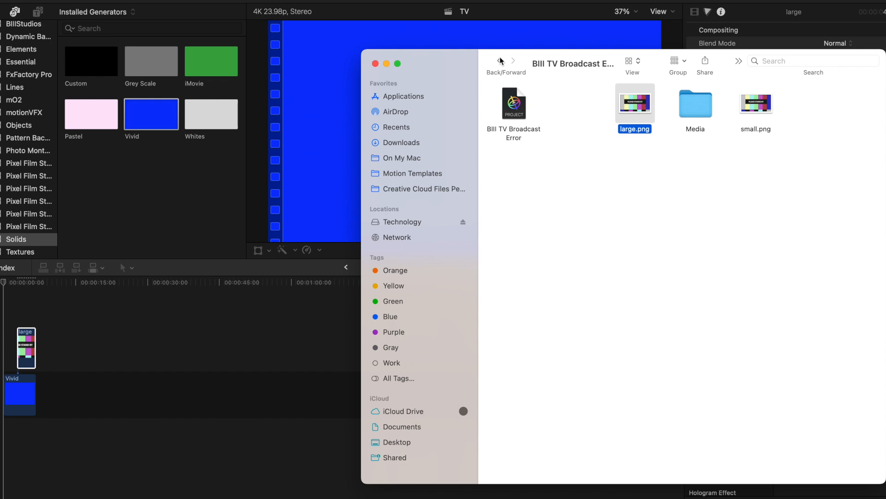
left_click(501, 61)
left_click_drag(575, 104, 12, 301)
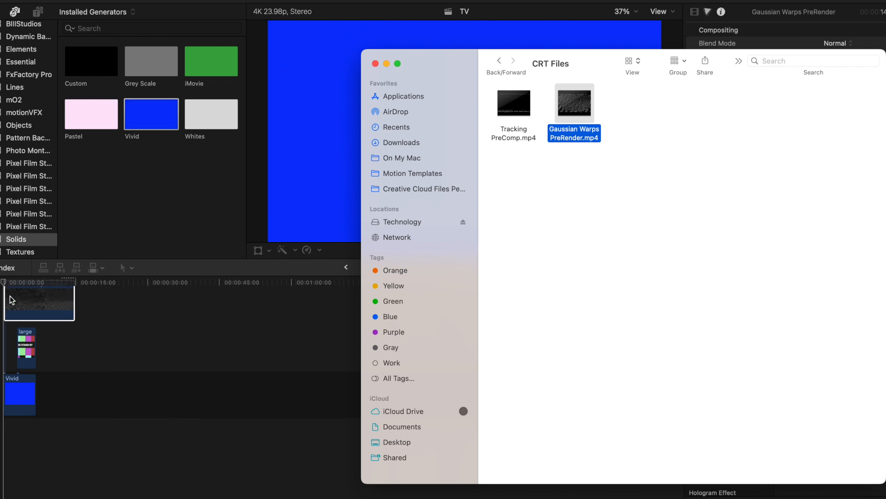
left_click_drag(526, 119, 12, 341)
left_click(11, 338)
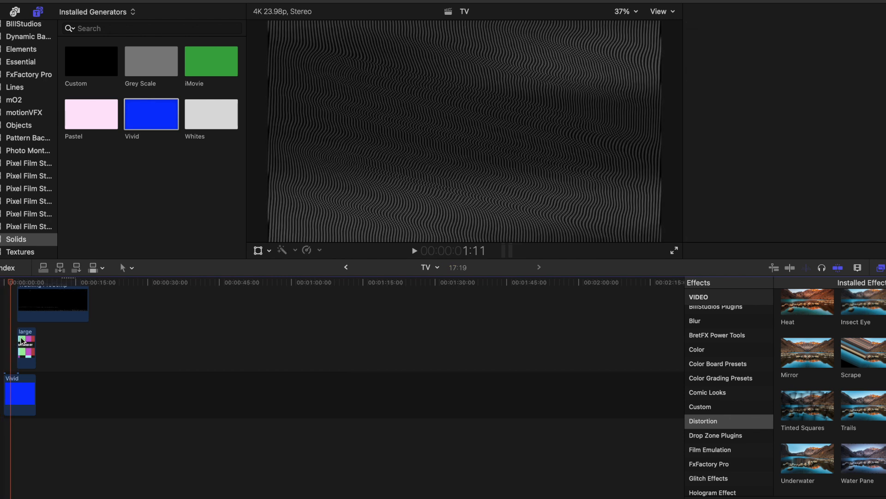
Step: Set the Gaussian Warps PreRender clip's Blend Mode to Add
scroll(168, 366, "up", 2)
scroll(168, 365, "up", 3)
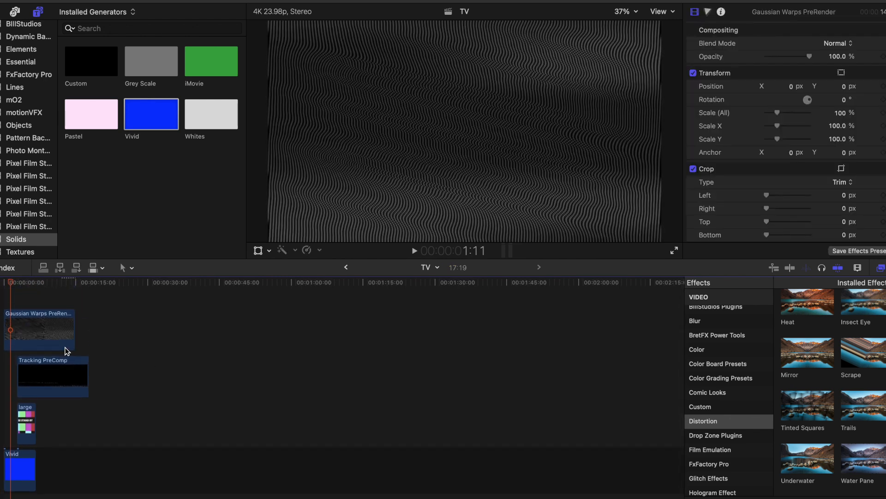
left_click(43, 327)
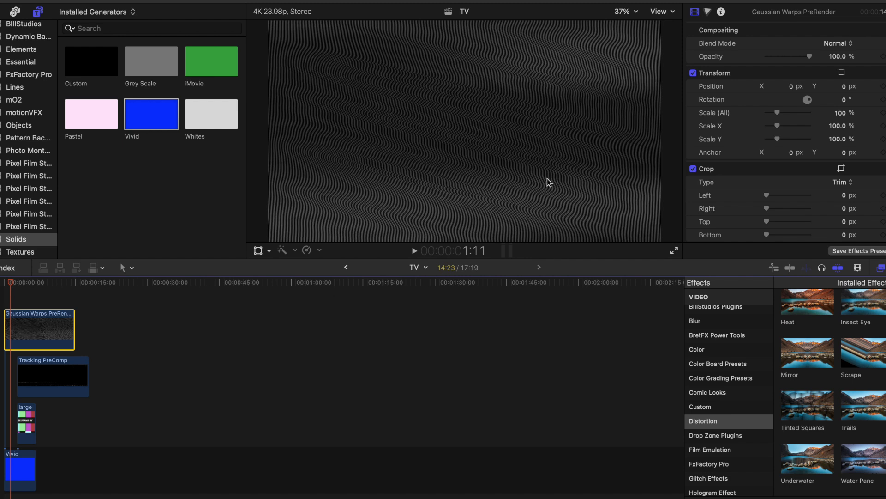
left_click(837, 42)
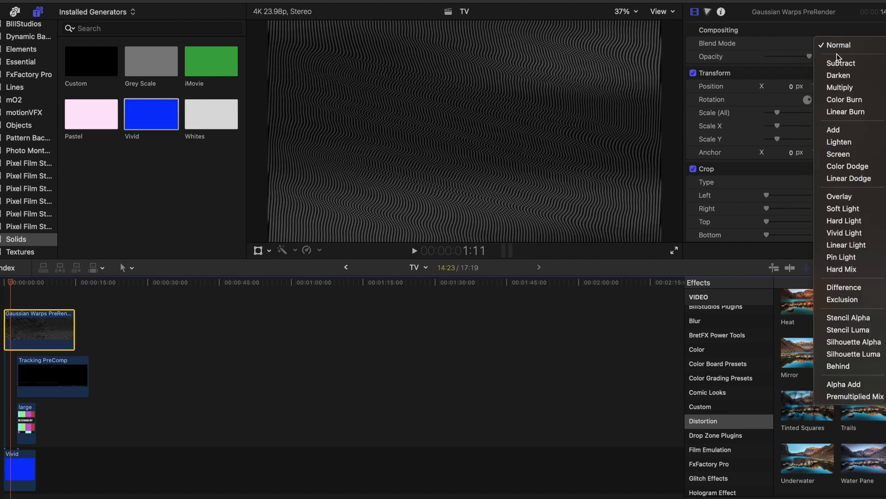
left_click(841, 128)
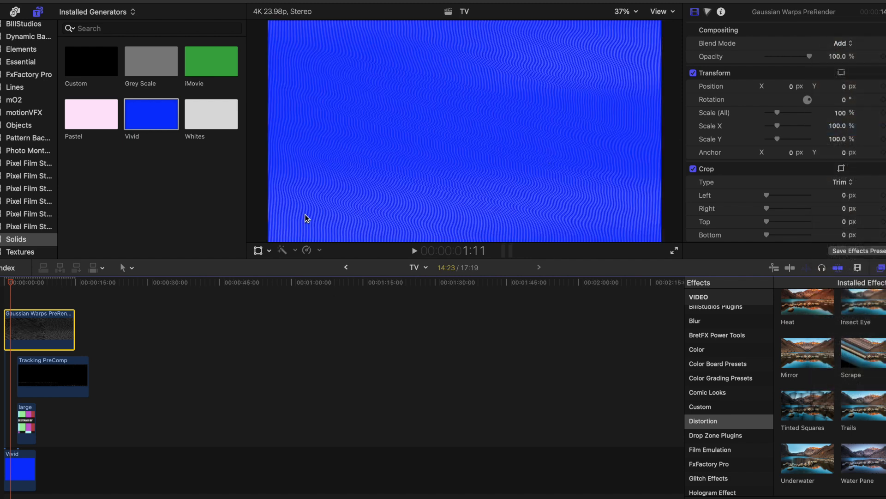
Step: Set the Blend Mode of the Tracking PreComp and large clips to Add
left_click(67, 375)
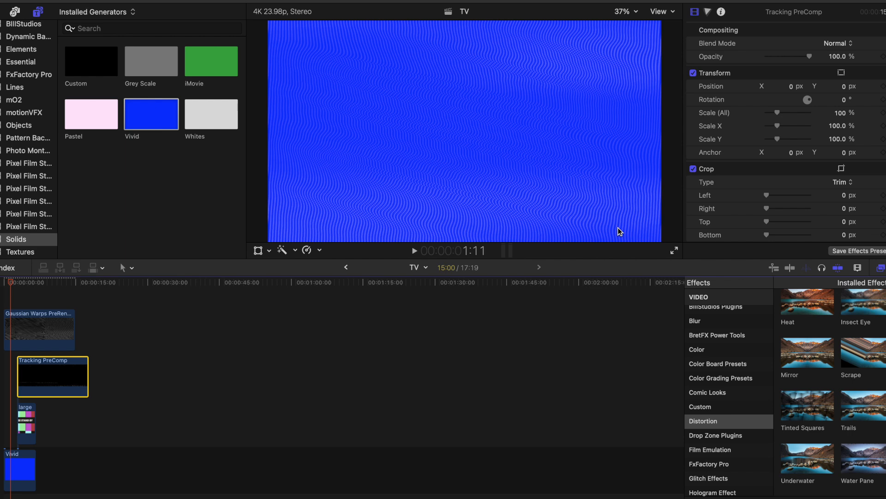
left_click(852, 44)
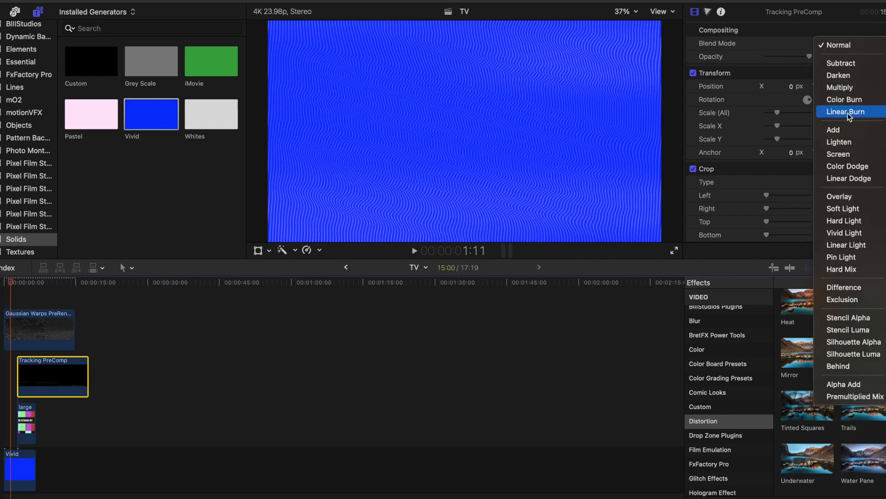
left_click(851, 131)
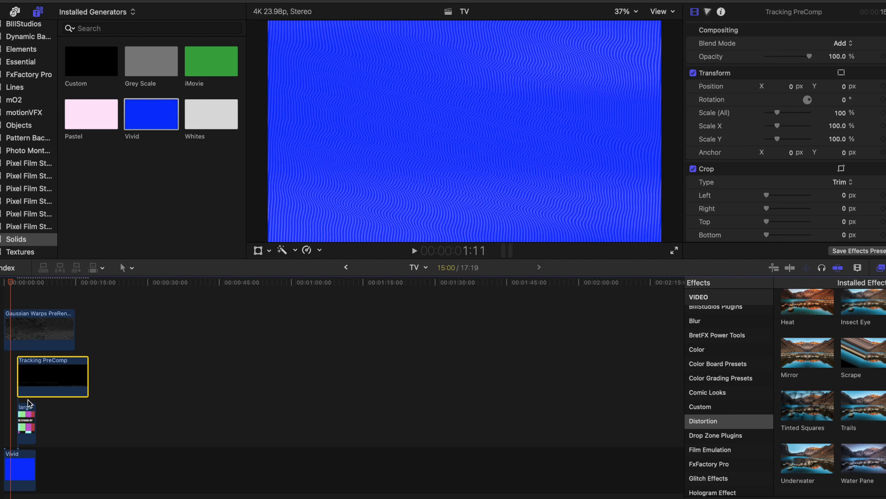
left_click(29, 420)
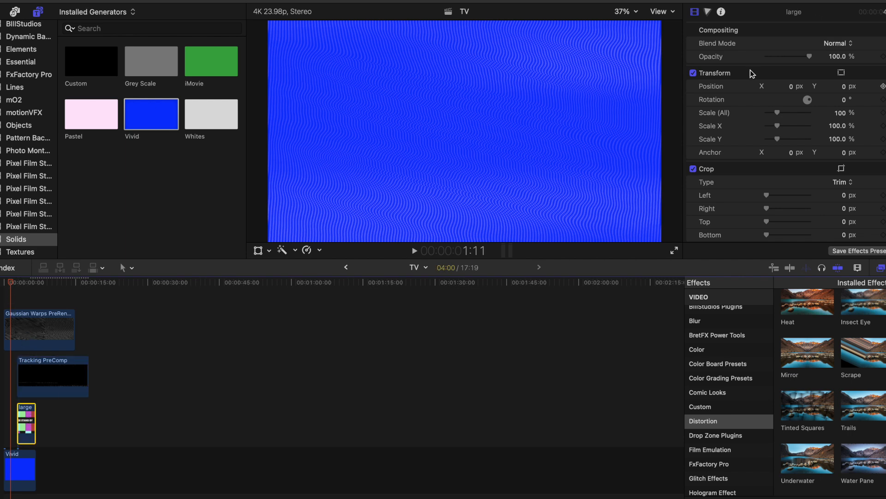
left_click(842, 45)
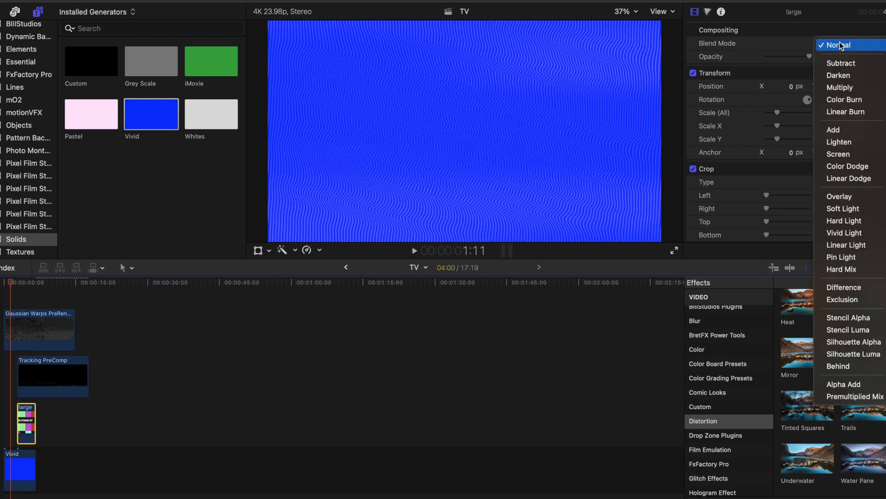
left_click(852, 131)
Step: Play the TV project from the start to review the blended layers
left_click(3, 283)
key("space")
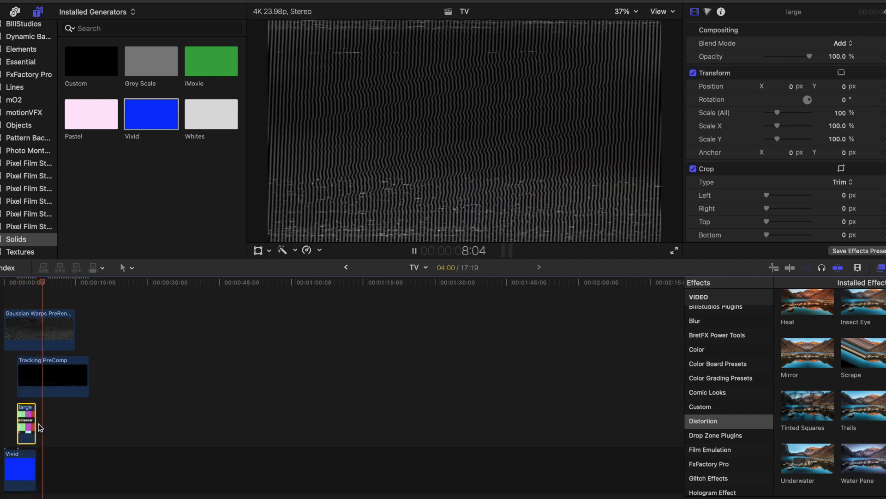
left_click(3, 308)
key("space")
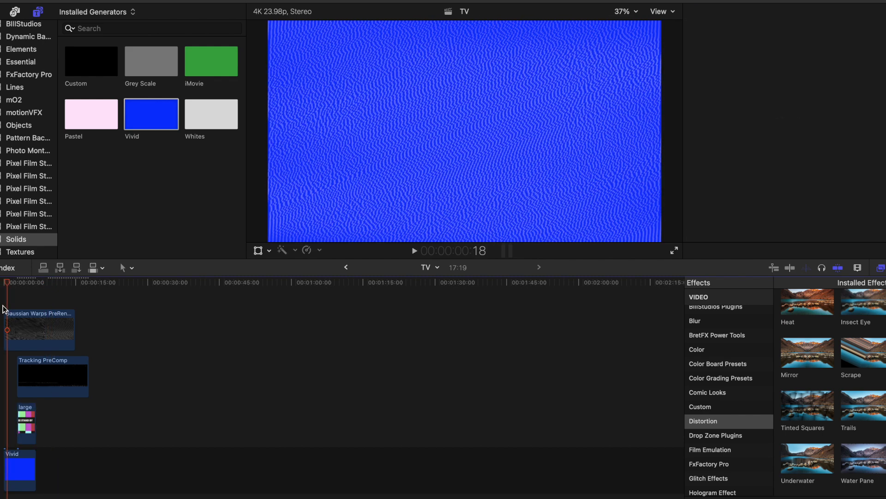
Step: Move the large clip to start at frame 18 and extend its end to match the end of the Vivid clip
left_click(6, 318)
left_click_drag(24, 428, 16, 427)
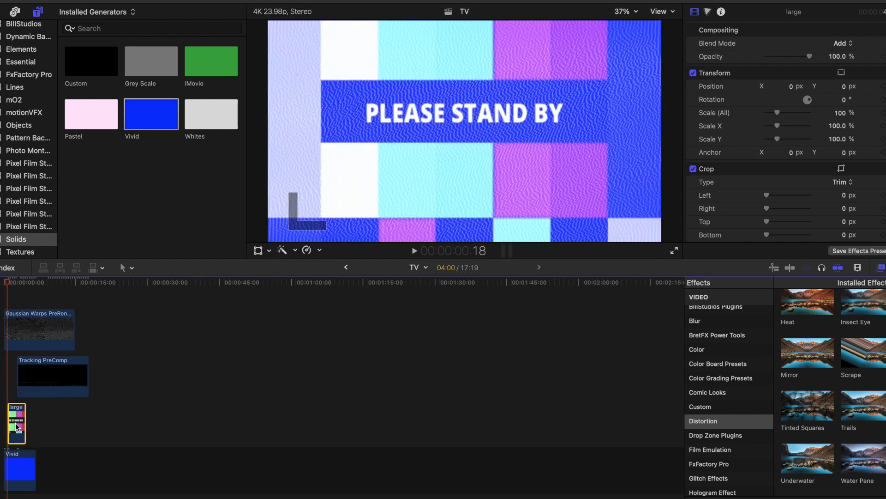
left_click_drag(24, 421, 35, 421)
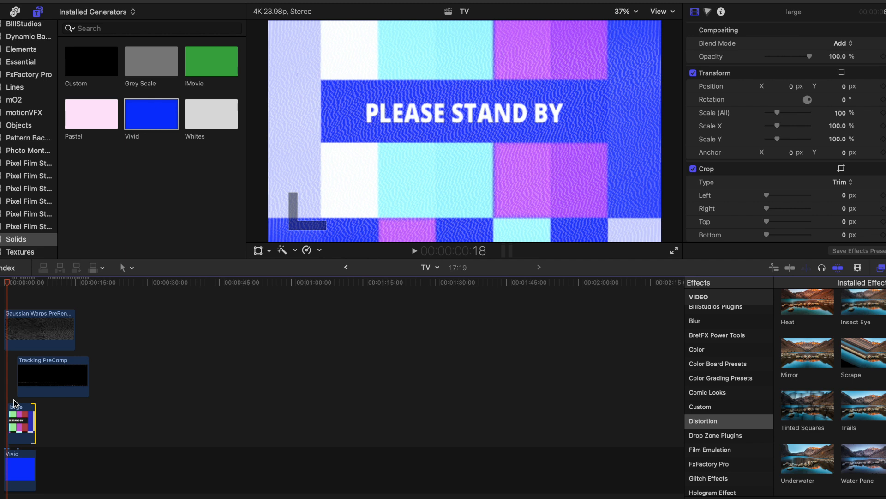
Step: Apply the Scrape distortion effect twice to the large clip and rotate the second Scrape to 265.8°
left_click(15, 411)
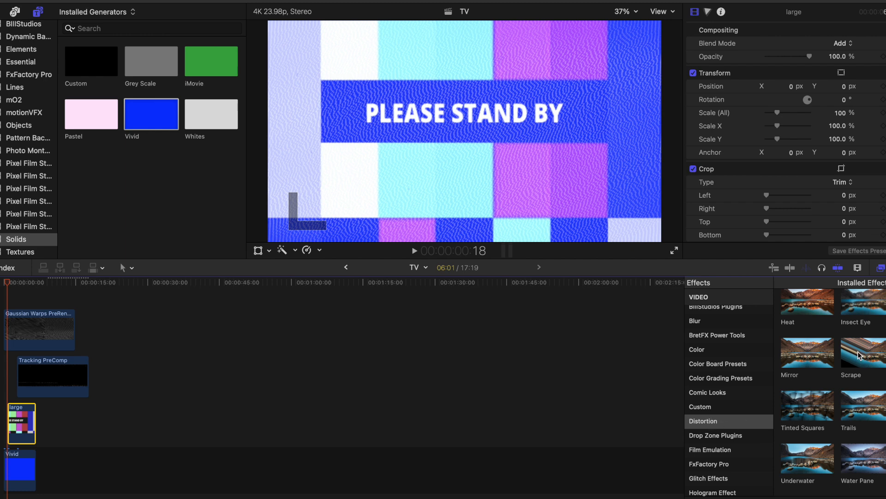
left_click_drag(860, 355, 22, 427)
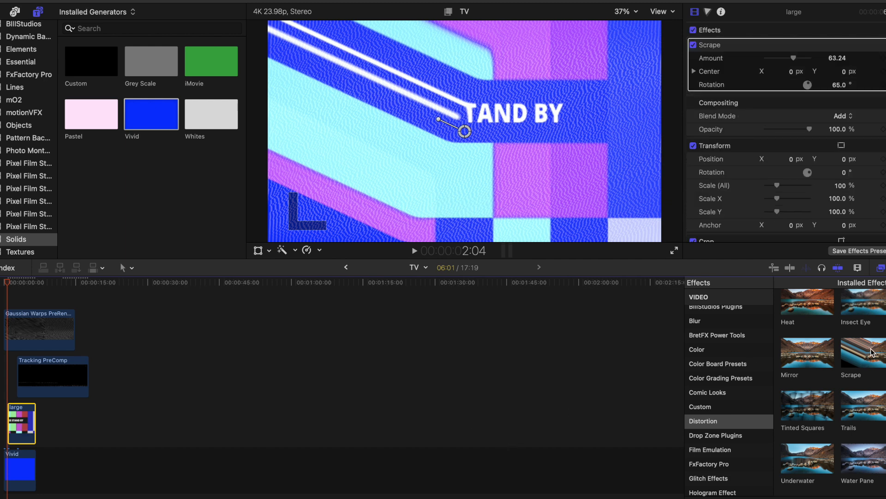
left_click_drag(872, 353, 28, 436)
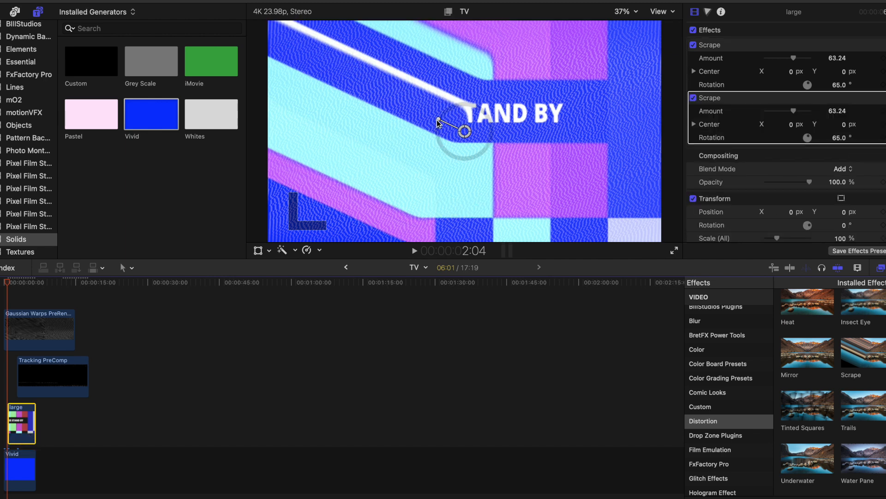
left_click_drag(437, 120, 498, 133)
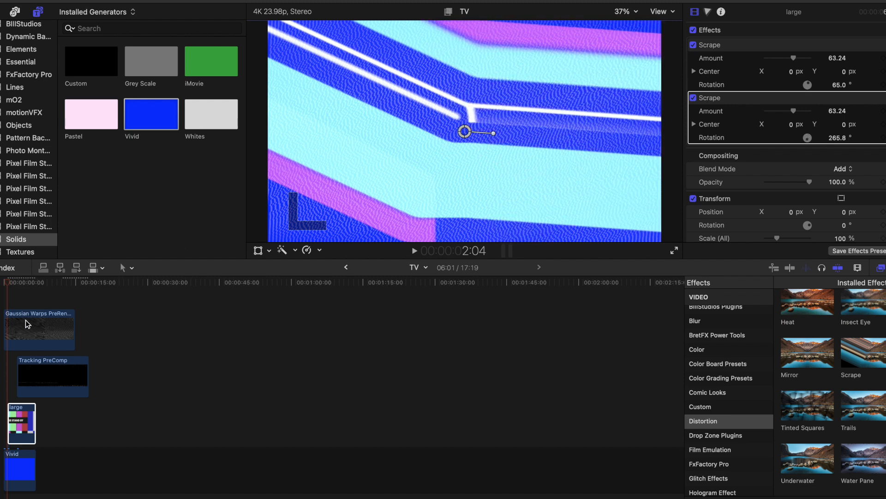
Step: Trim both ends of the Gaussian Warps PreRender clip to a short piece and move Tracking PreComp to start at about one second
left_click(56, 390)
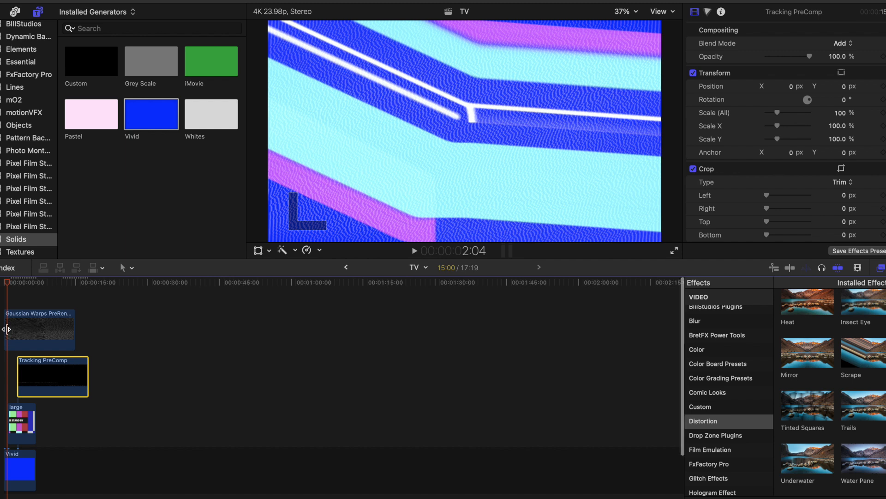
key("super+equal")
key("super+equal")
key("super+equal")
left_click_drag(7, 329, 11, 333)
left_click_drag(107, 372, 68, 373)
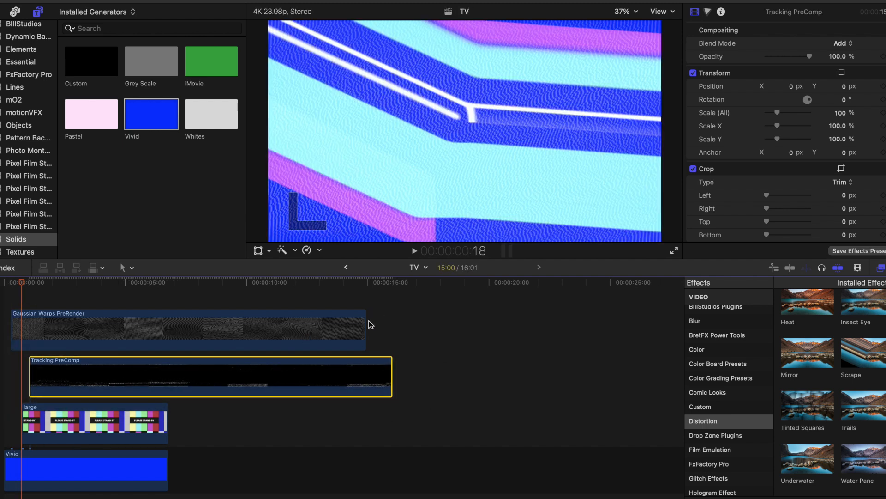
left_click_drag(366, 330, 42, 366)
Step: Keyframe the large clip's second Scrape Rotation at 265.8° at frame 18 and 322.8° at 2:08
left_click(38, 425)
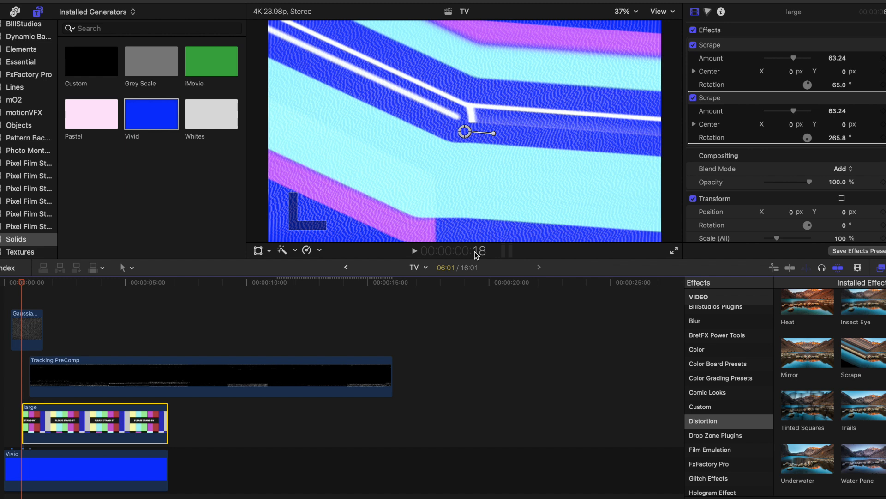
left_click(883, 137)
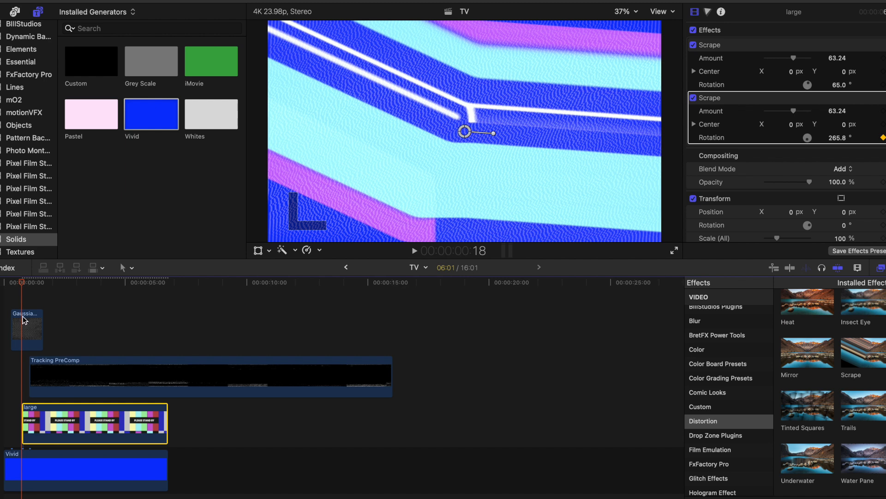
left_click_drag(22, 283, 61, 297)
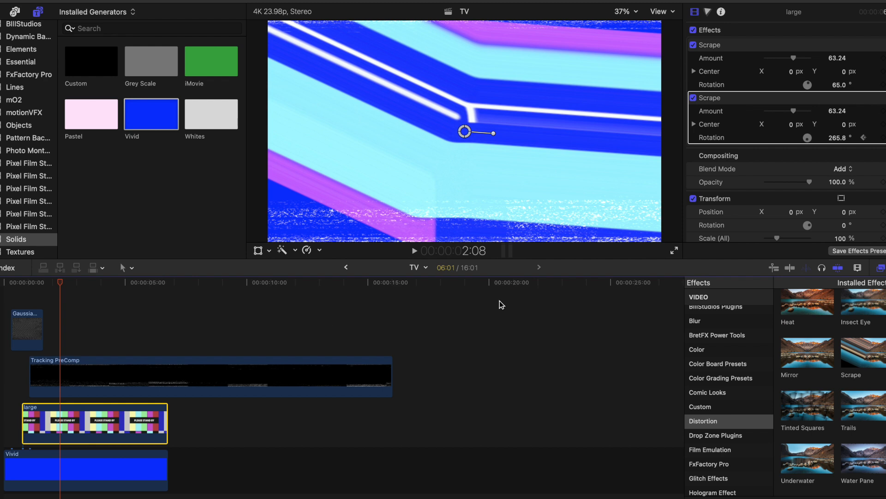
mouse_move(837, 141)
left_mouse_down()
mouse_move(859, 141)
mouse_move(840, 135)
left_mouse_up()
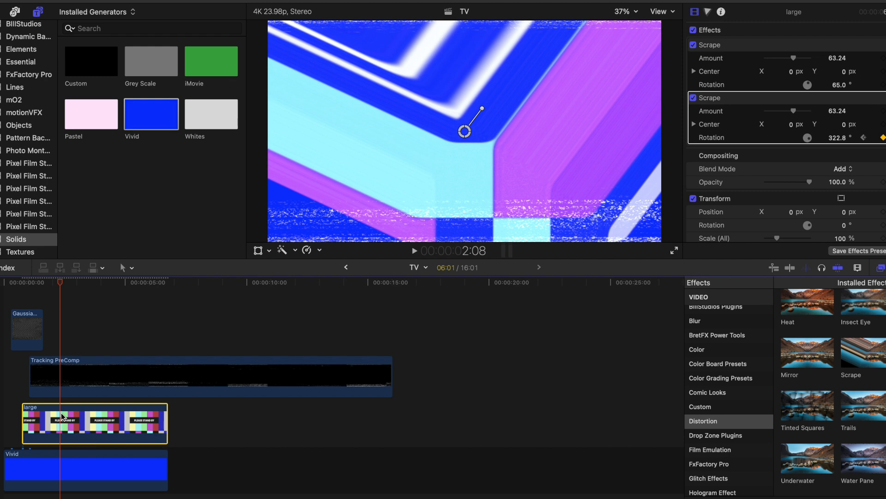
Step: Split the large clip at 2:08 and keyframe the second piece's first Scrape Rotation at 65.0° there and 151.0° at 4:06
key("super+b")
left_click(78, 417)
left_click(724, 48)
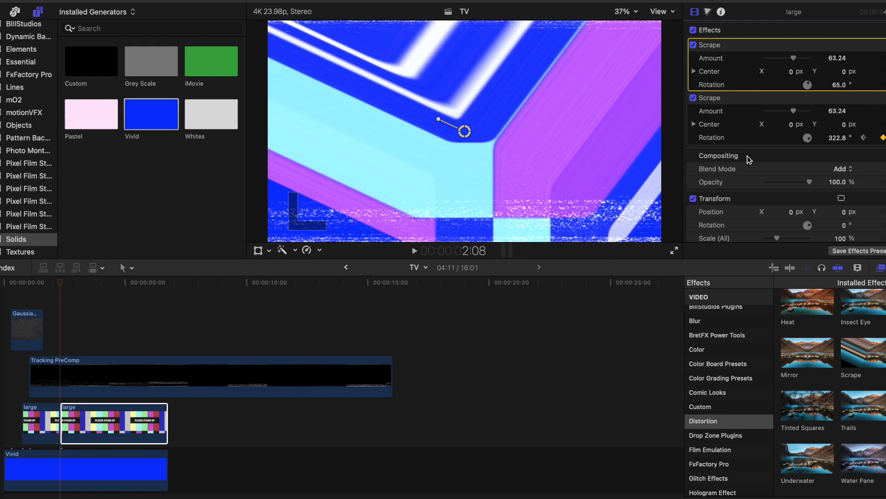
left_click(882, 86)
left_click_drag(61, 283, 109, 299)
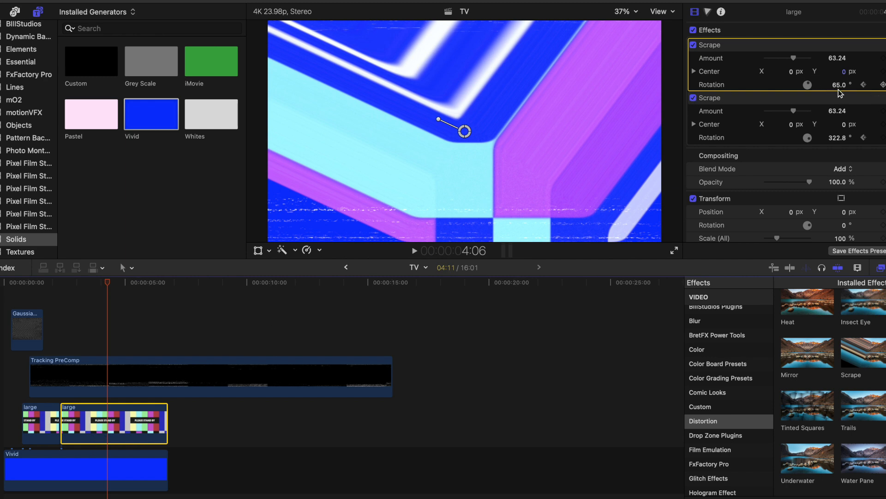
mouse_move(838, 84)
left_mouse_down()
mouse_move(838, 61)
mouse_move(838, 81)
mouse_move(838, 70)
left_mouse_up()
key("Left")
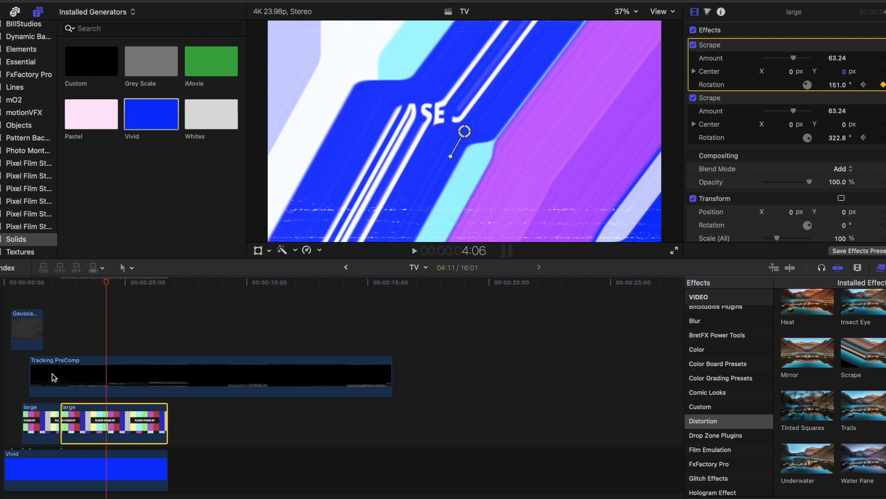
Step: Play the sequence repeatedly from the start to review the animated Scrape rotations
left_click(3, 293)
key("space")
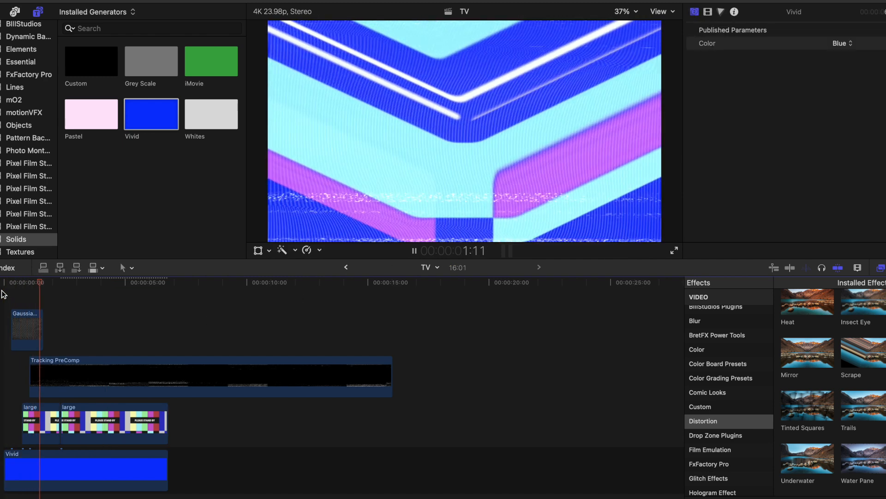
key("space")
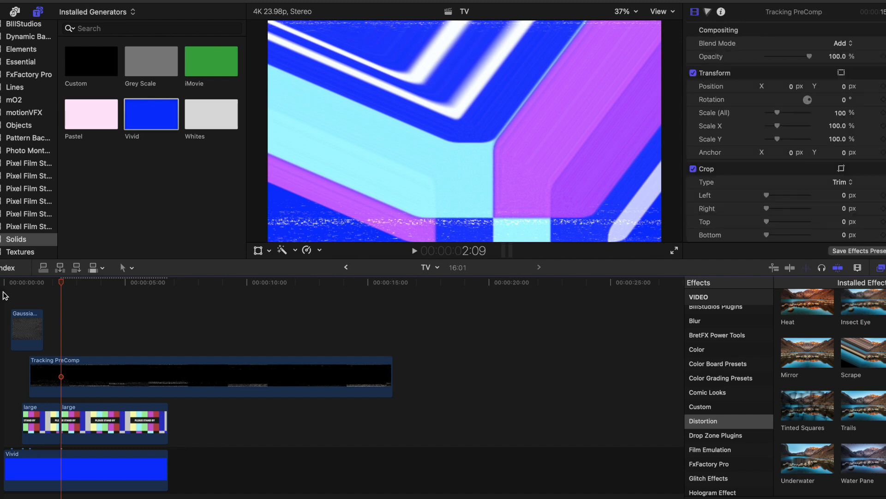
left_click(5, 295)
key("space")
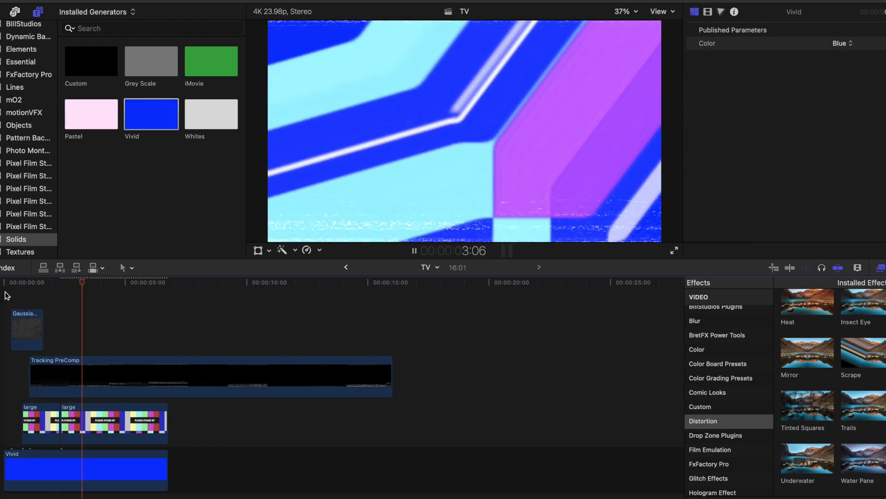
left_click(3, 297)
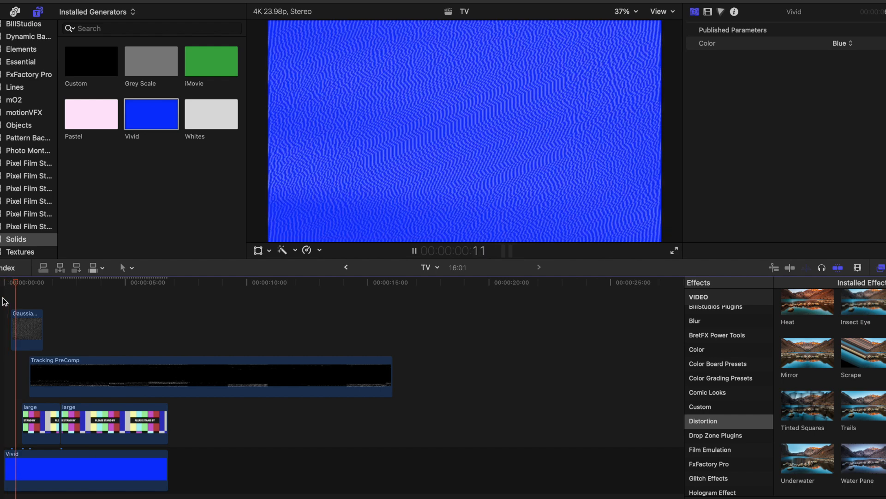
left_click(3, 298)
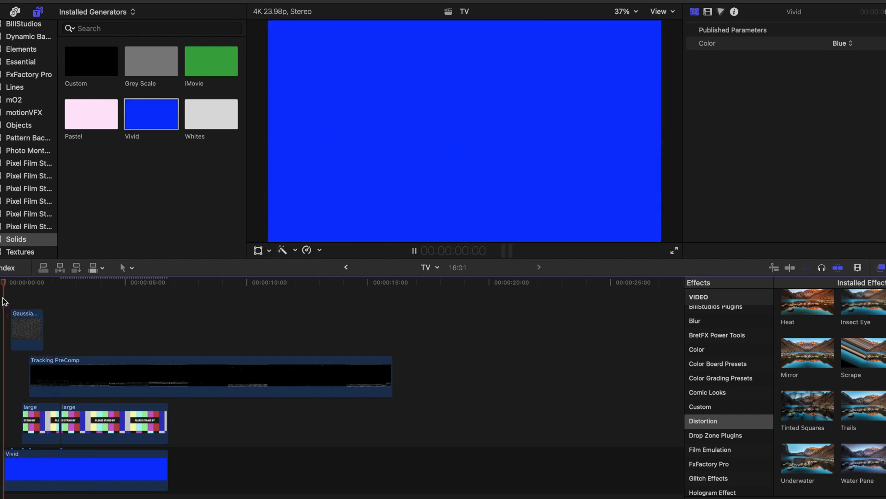
Step: Split the first large piece at 1:07, delete its remainder, and move the following large piece earlier to close the gap
left_click(4, 301)
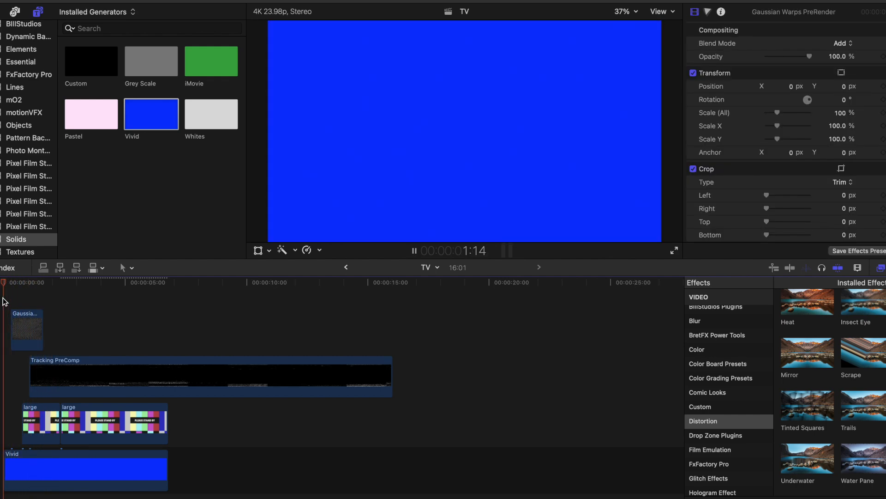
key("space")
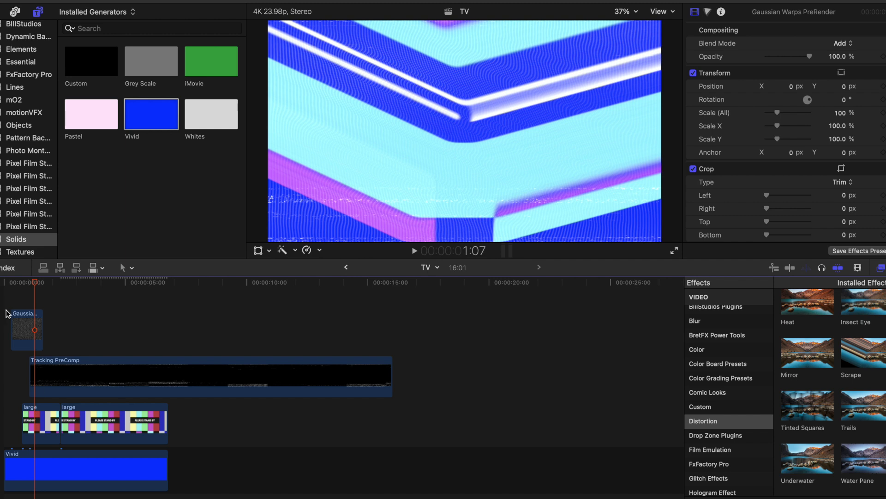
left_click(35, 420)
key("super+b")
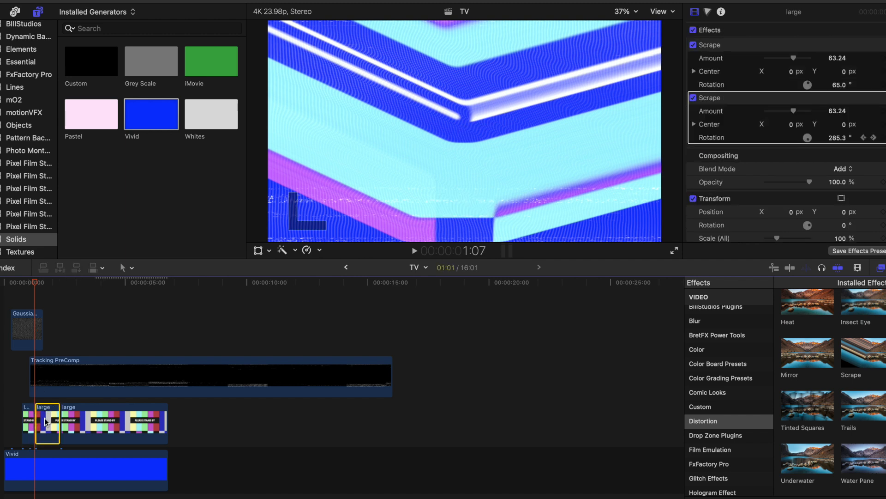
left_click(44, 417)
key("Delete")
left_click(74, 419)
left_click_drag(74, 419, 53, 419)
Step: Offset the Center of the first Scrape on the last large piece to X 0.77, Y -0.32
left_click_drag(29, 282, 76, 315)
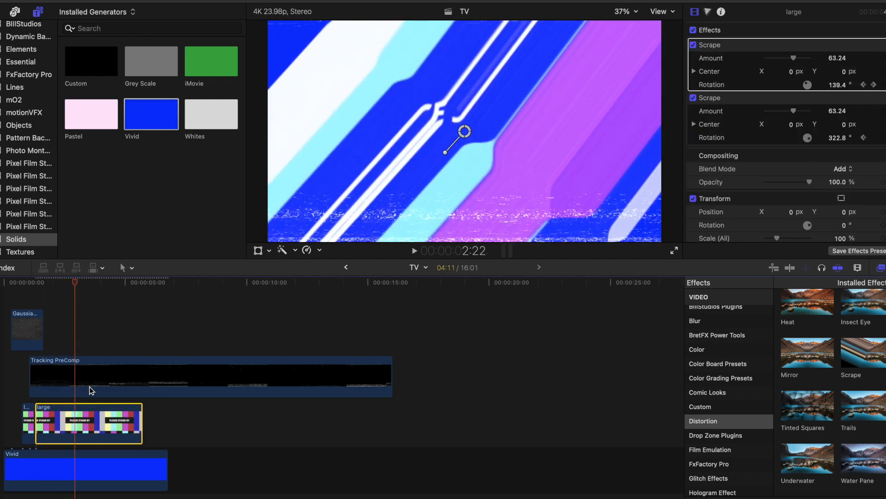
left_click(821, 45)
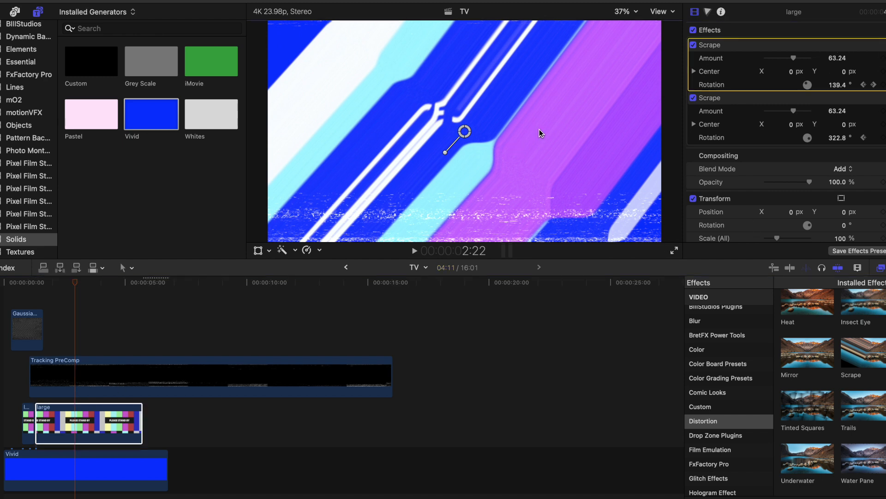
left_click_drag(466, 132, 637, 203)
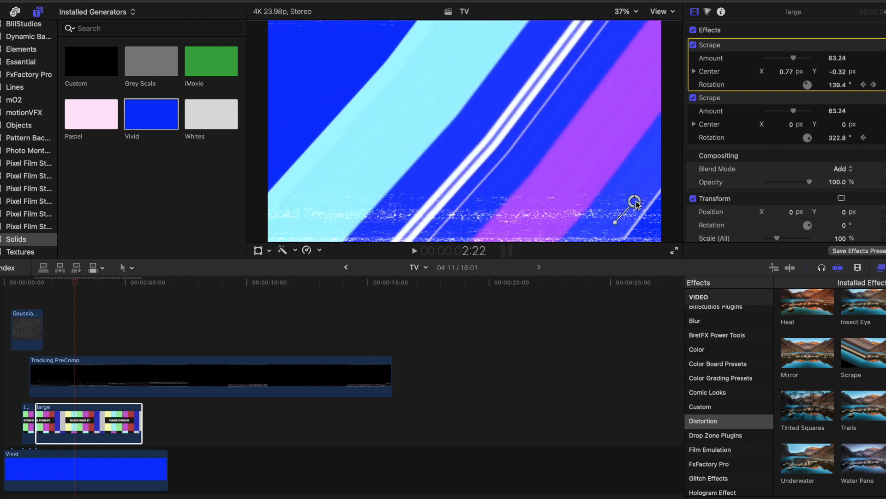
Step: Play through the sequence from the start and split the last large piece at 2:06
left_click(1, 305)
key("space")
key("space")
key("space")
key("space")
left_click(62, 426)
key("super+b")
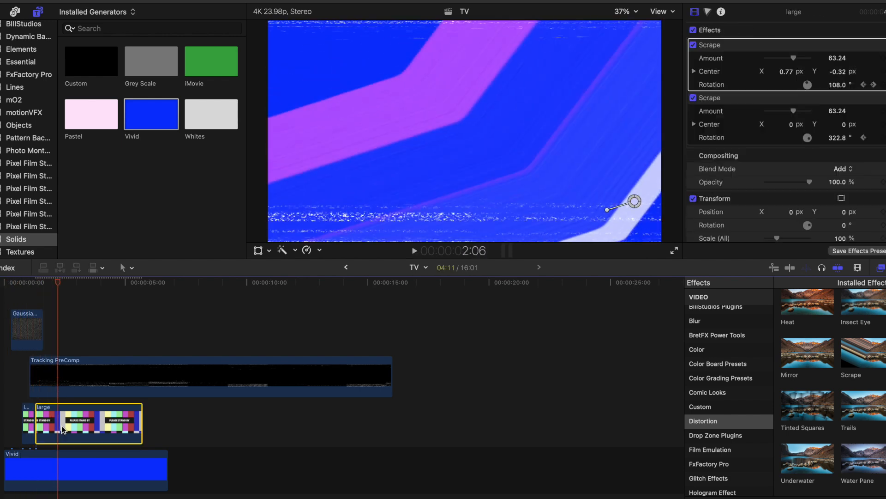
Step: Set the Center of the last large piece's first Scrape to X 0.95, Y -0.67
left_click(73, 285)
left_click(100, 422)
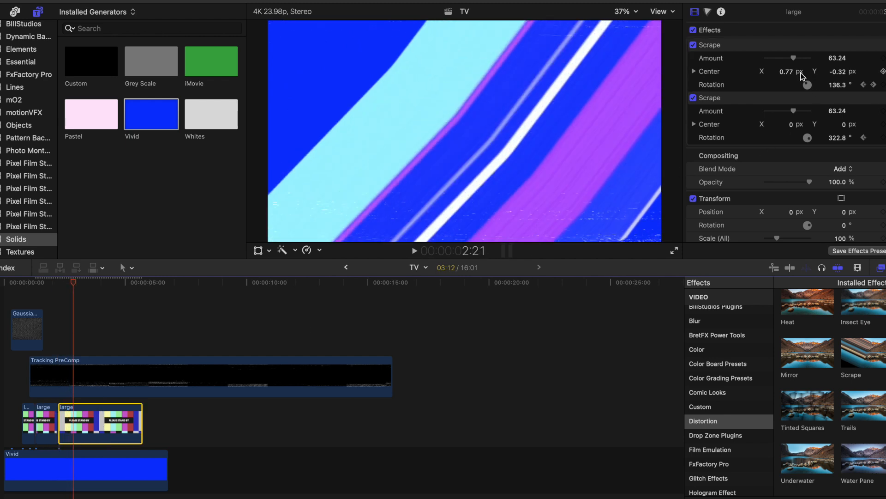
left_click_drag(789, 70, 836, 72)
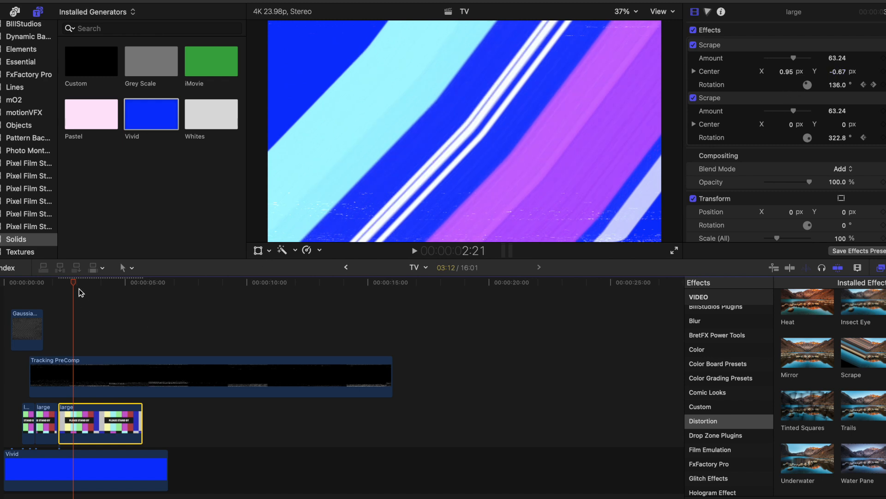
Step: Split the last large piece at 3:01; give its end piece first Scrape Amount 100, second Scrape Center -0.56, -0.29 and Rotation 253.5° at 3:23
mouse_move(76, 286)
left_mouse_down()
mouse_move(64, 286)
mouse_move(88, 289)
mouse_move(79, 292)
left_mouse_up()
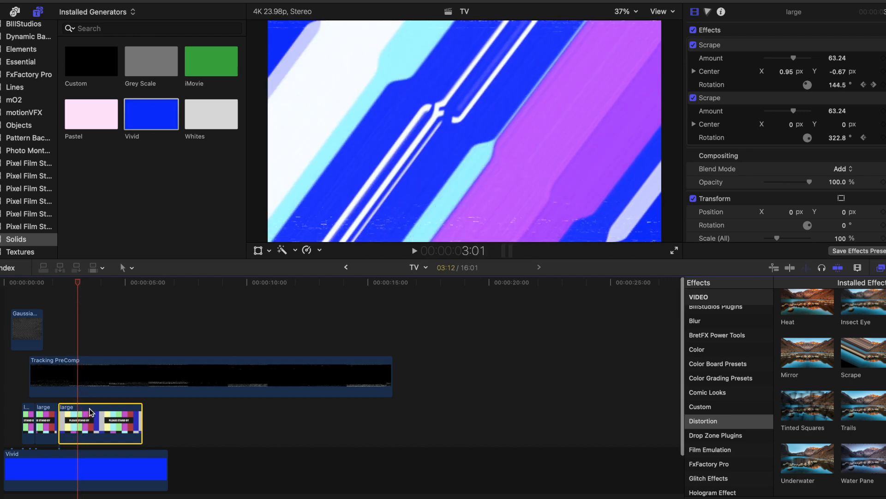
key("super+b")
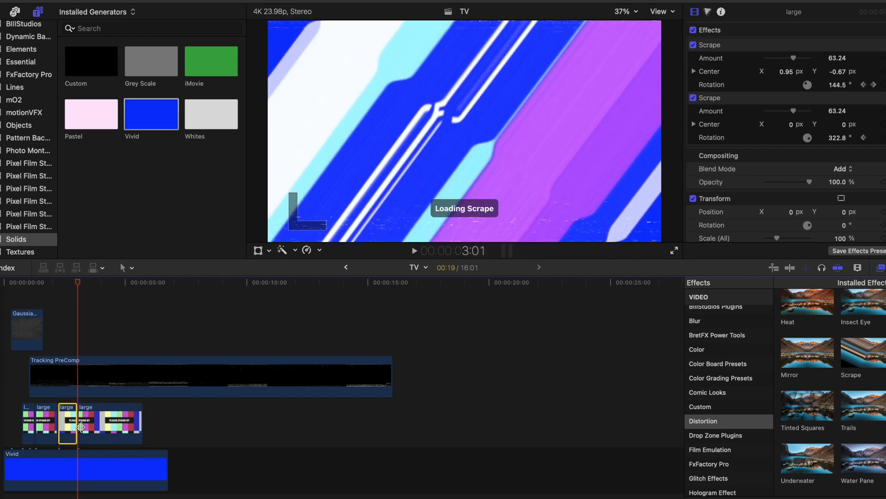
left_click(95, 427)
left_click_drag(460, 135, 369, 204)
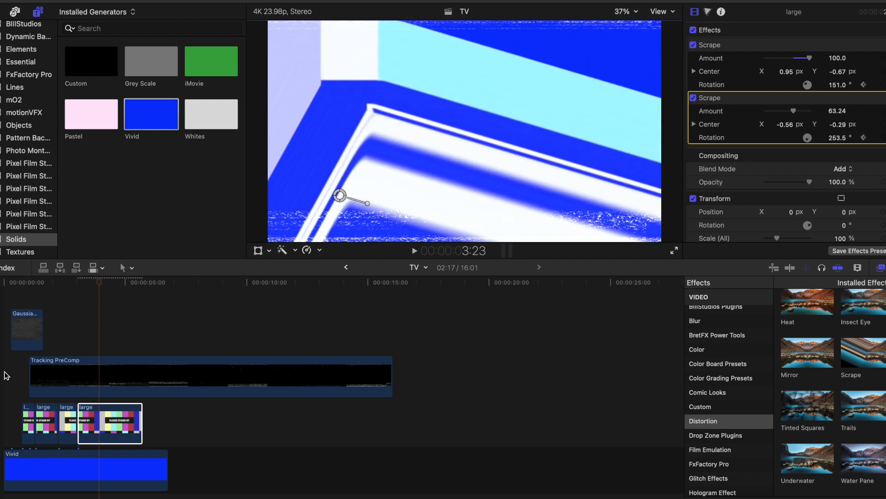
Step: Place two shortened copies of the Gaussian Warps PreRender clip, one at about 2:15 and one at 3:23
left_click(36, 332)
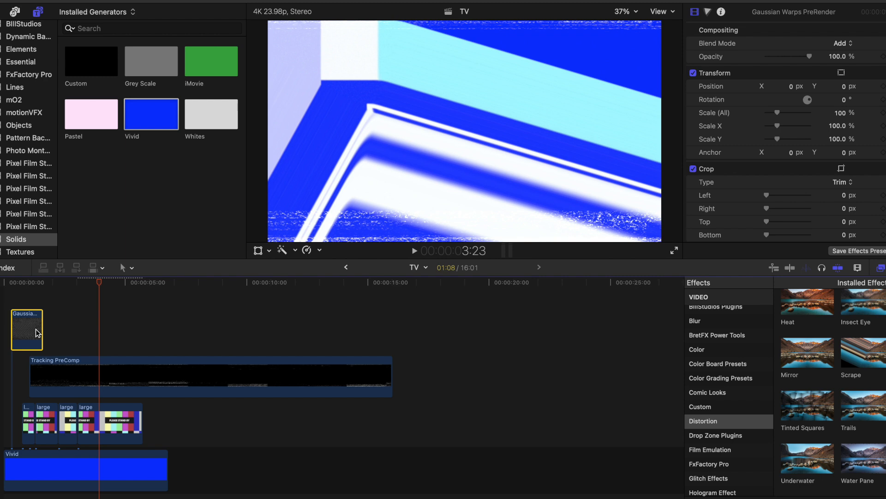
left_click_drag(37, 333, 112, 332)
Step: Split Tracking PreComp at 3:09 and trim the end of its first part back to the start of the middle Gaussian Warps clip
left_click(94, 374)
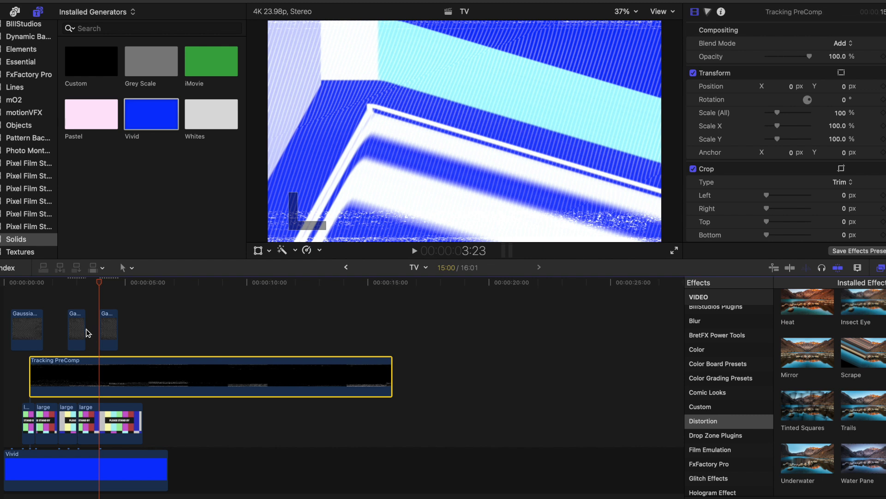
left_click(85, 377)
left_click(87, 379)
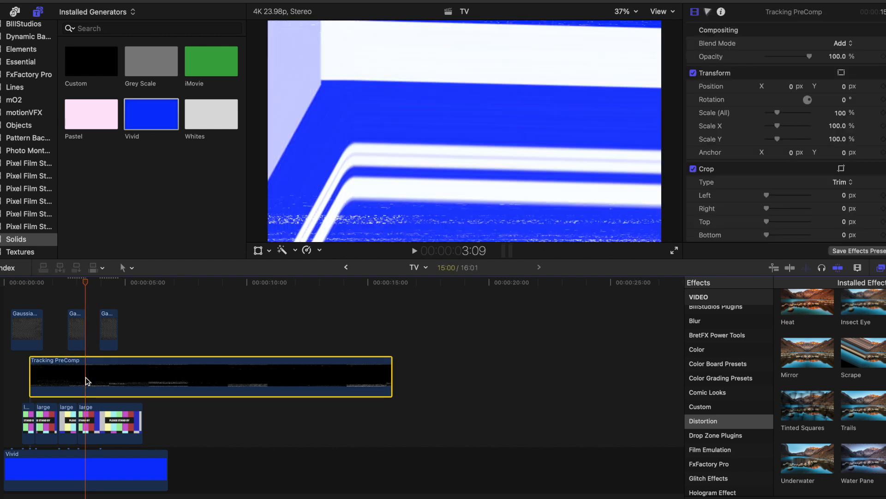
key("super+b")
left_click_drag(86, 378, 66, 377)
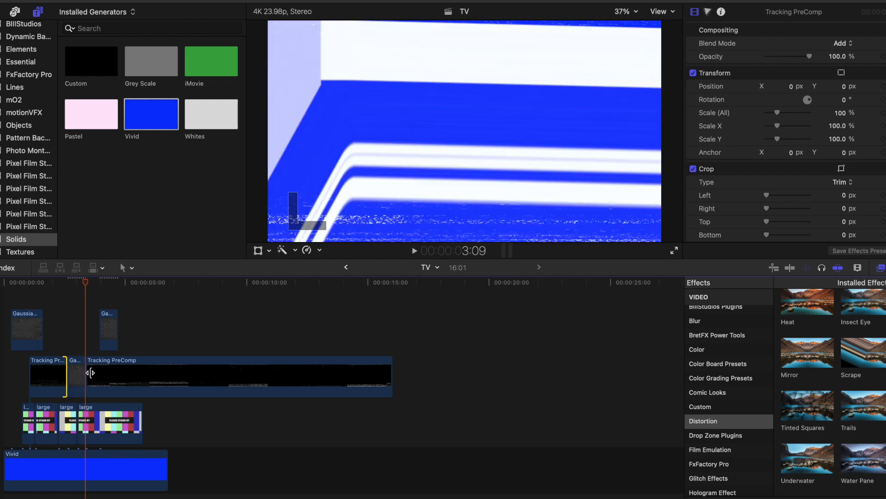
Step: Play through the sequence, split the last large piece at 3:07 and delete the portion after the cut
left_click(2, 335)
key("space")
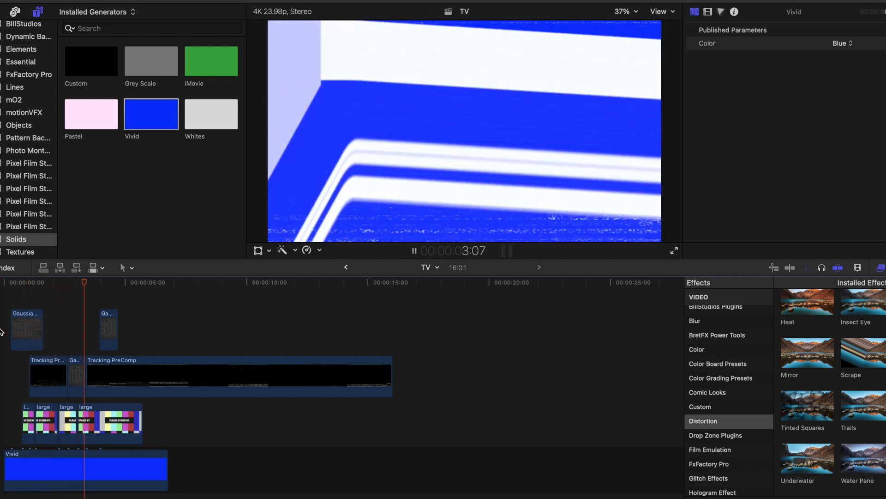
left_click(2, 332)
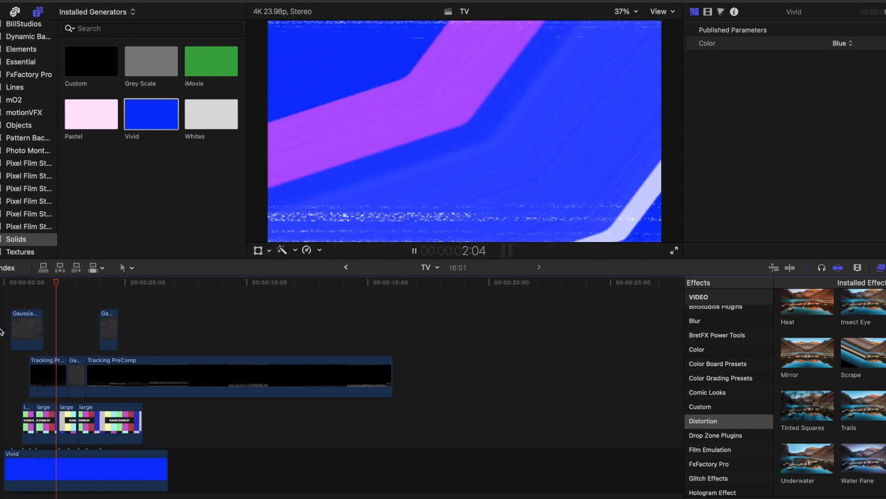
key("space")
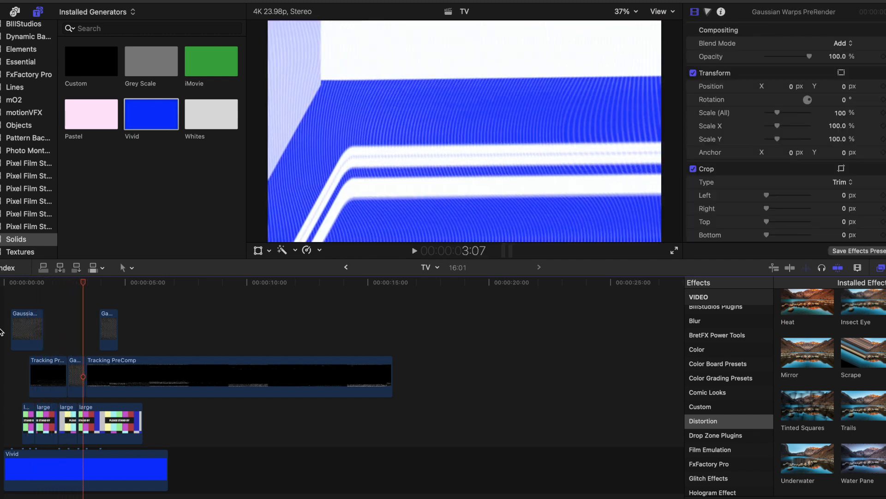
left_click(88, 415)
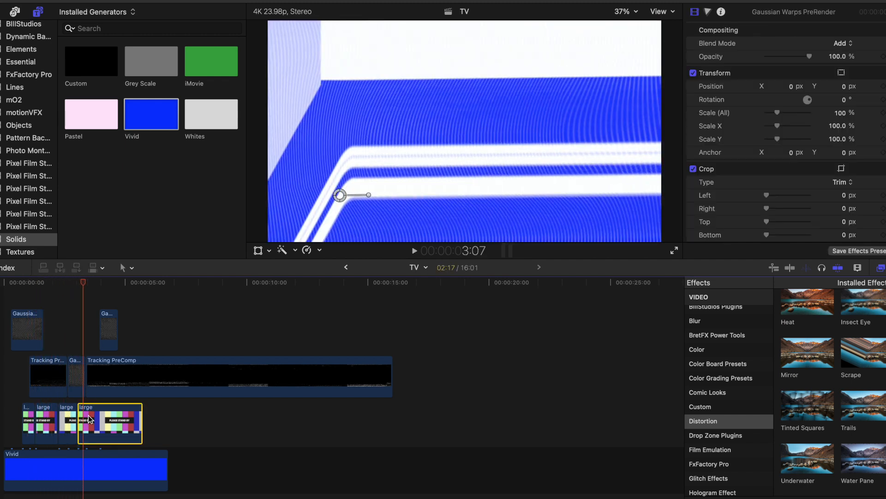
left_click_drag(87, 415, 93, 420)
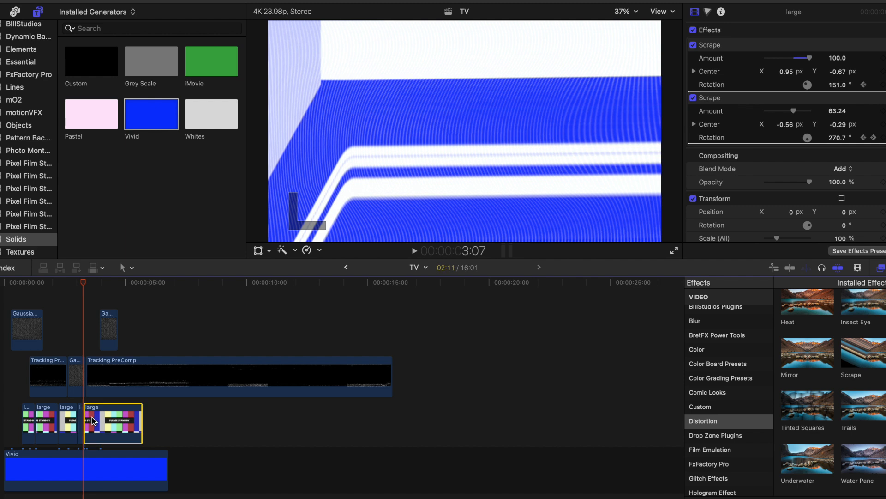
key("Delete")
Step: Split the Vivid clip at 3:07 and delete the remainder together with its attached clips
left_click(85, 464)
key("super+b")
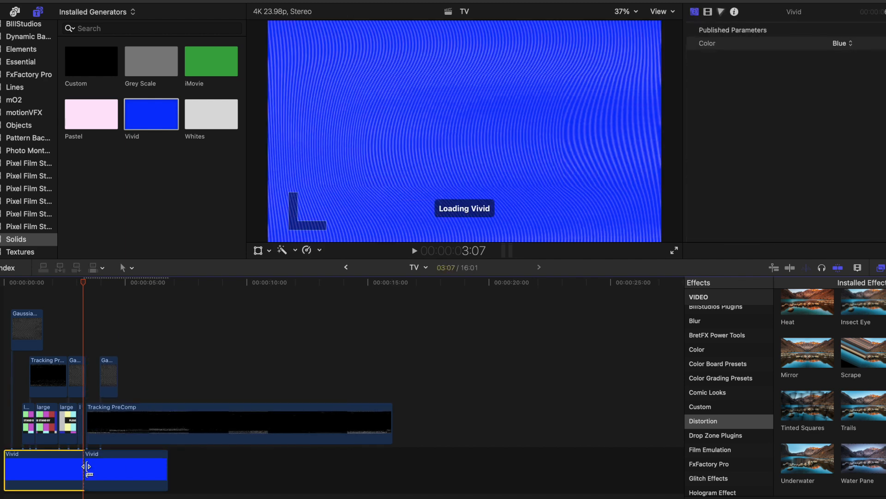
left_click(107, 473)
key("Delete")
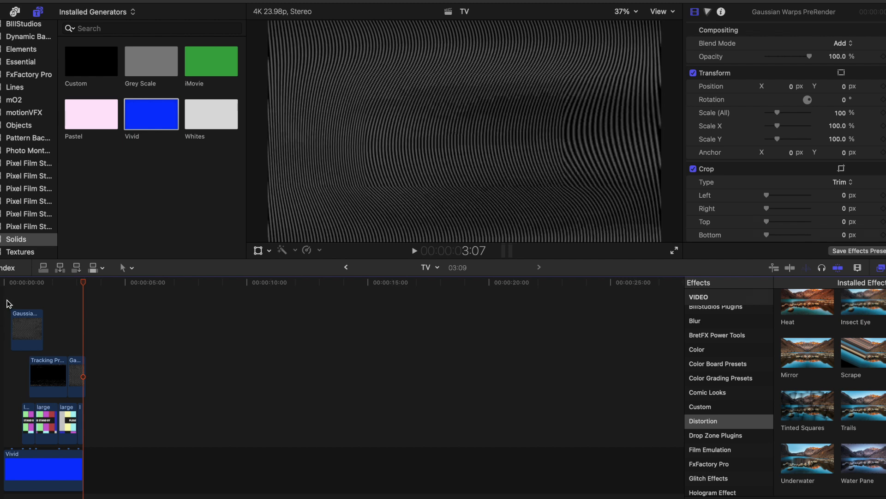
Step: Combine the Vivid clip with the Gaussian Warps, Tracking PreComp and first three large pieces above it into a new compound clip
left_click_drag(8, 304, 69, 471)
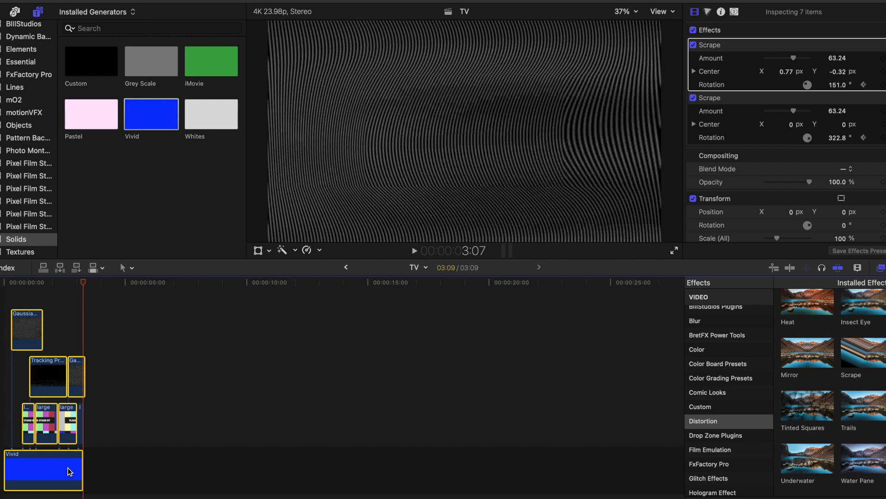
right_click(69, 470)
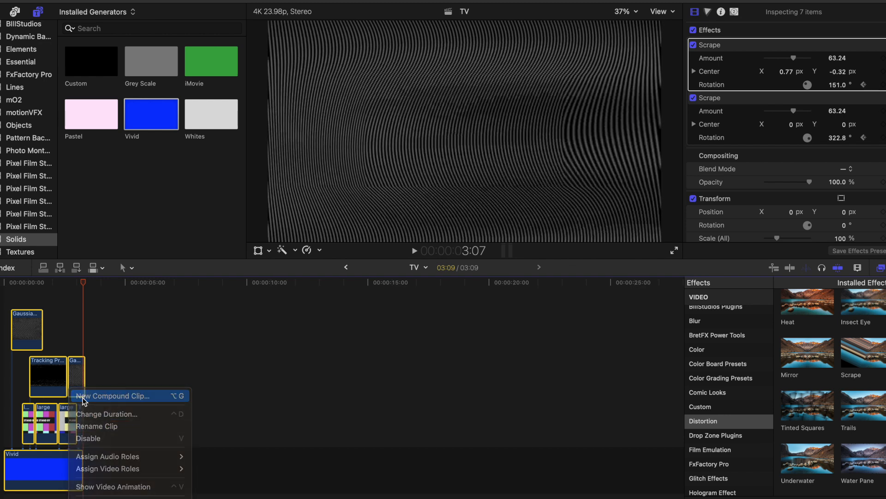
left_click(82, 397)
key("Return")
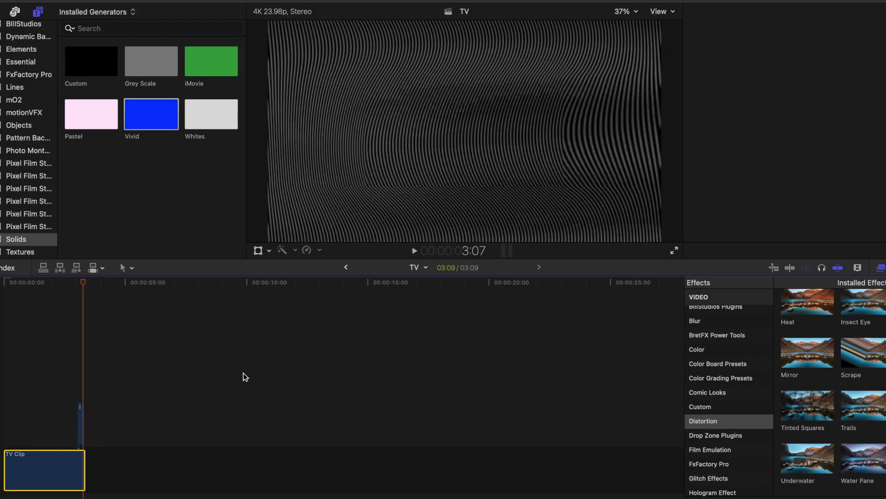
scroll(711, 348, "up", 6)
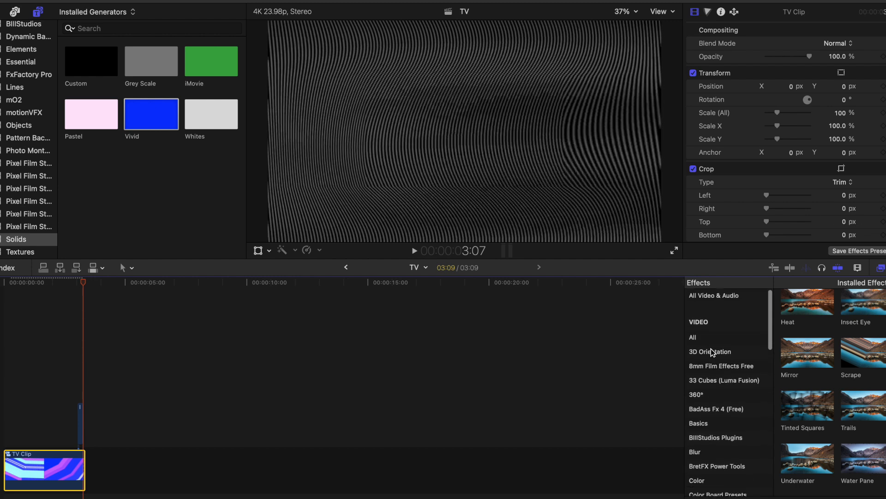
Step: Apply the CRT TV Effect (Live) from the BIIIStudios Plugins effects to TV Clip
left_click(713, 436)
scroll(818, 405, "up", 6)
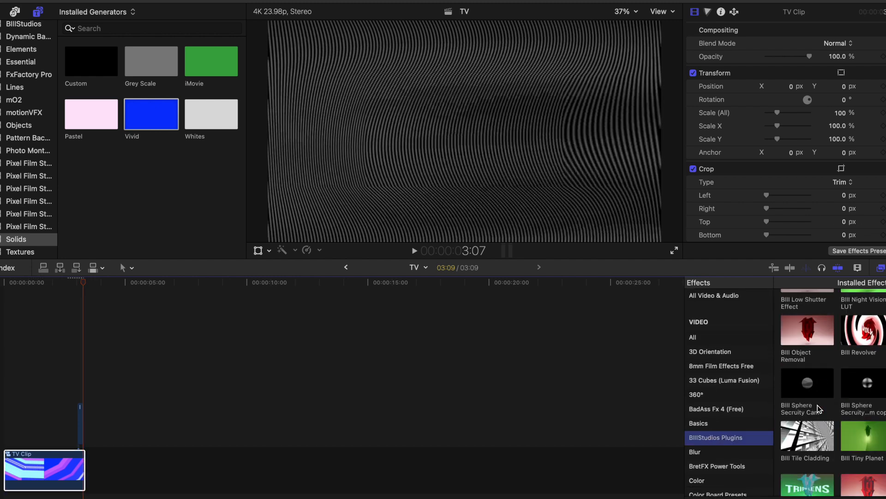
scroll(818, 405, "down", 10)
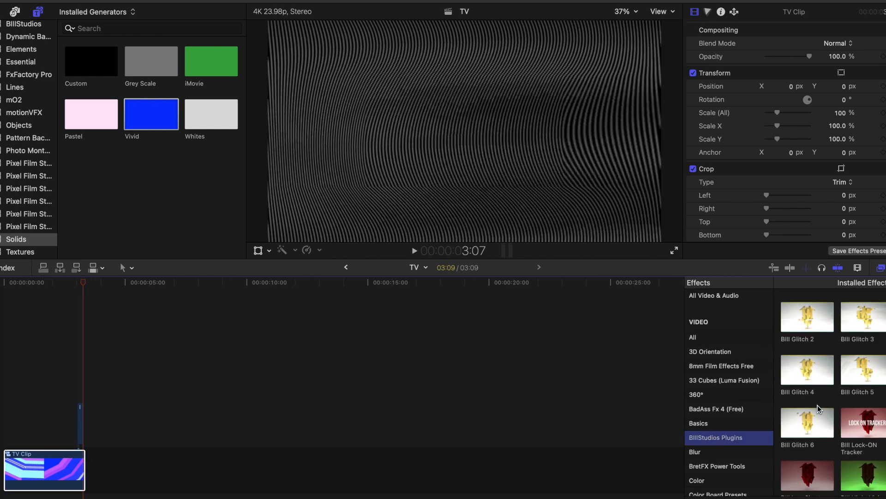
scroll(818, 405, "down", 8)
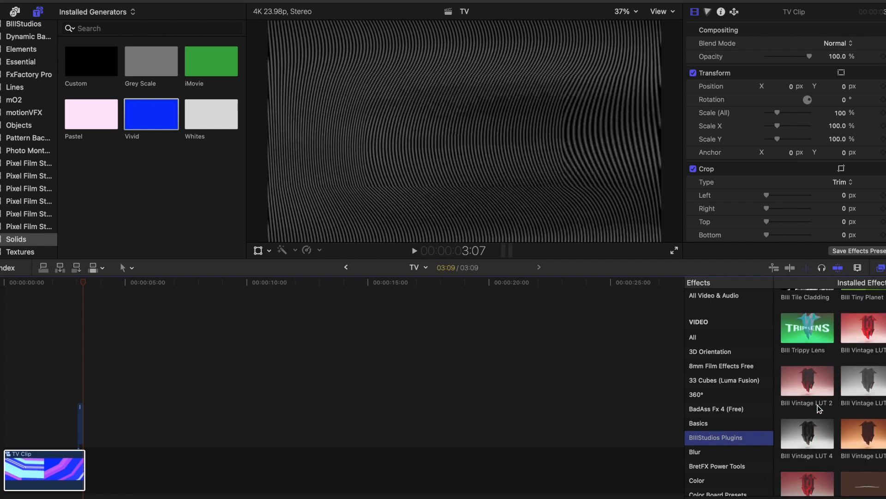
scroll(818, 406, "down", 3)
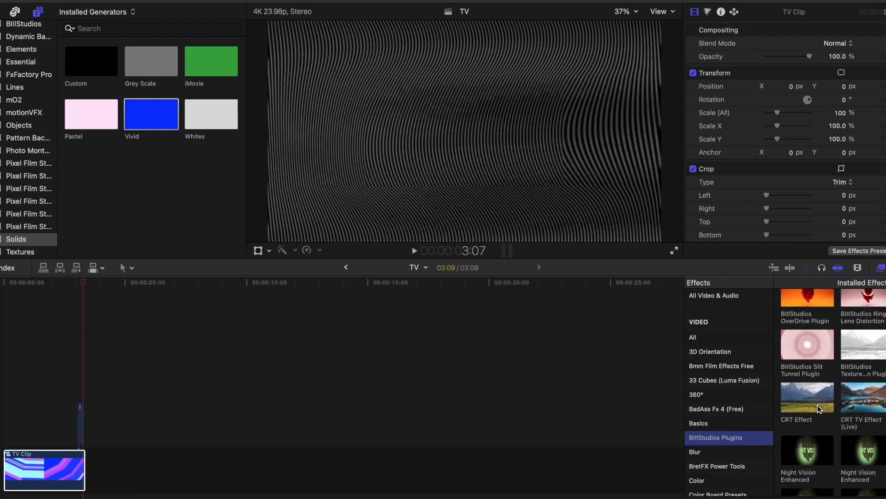
left_click_drag(870, 402, 27, 476)
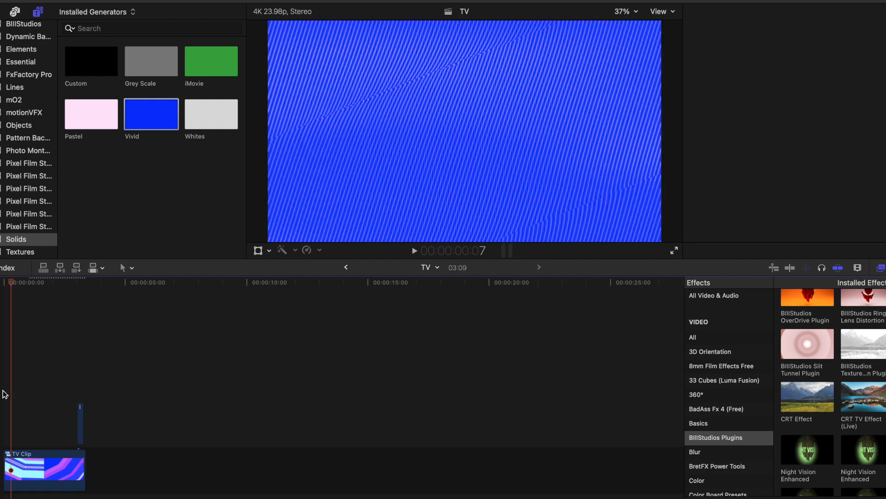
Step: Play TV Clip from the beginning to check the CRT TV effect
key("super+4")
key("space")
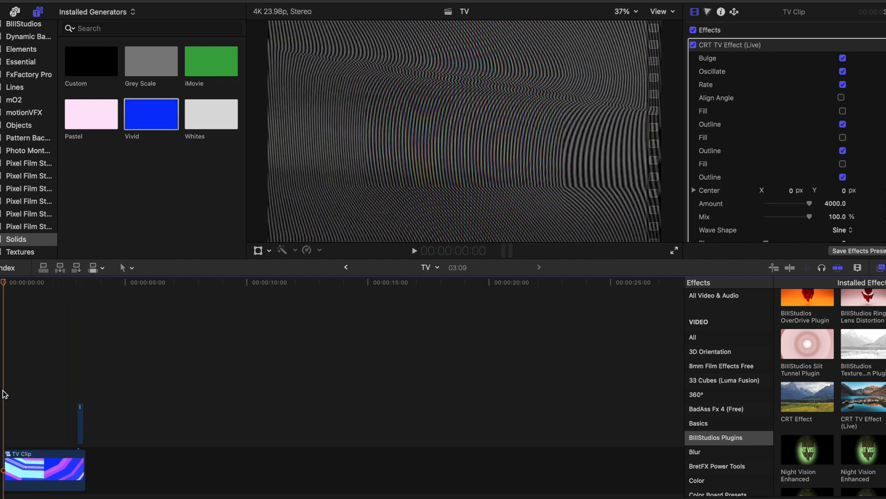
key("space")
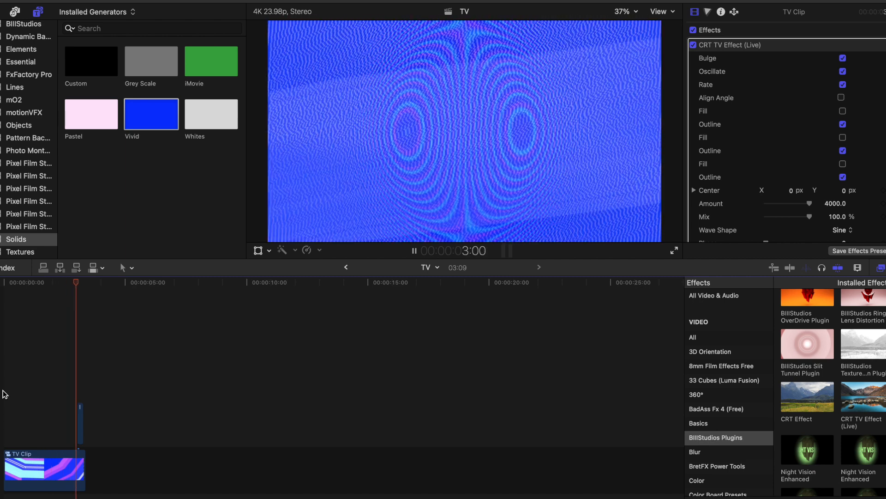
left_click(3, 391)
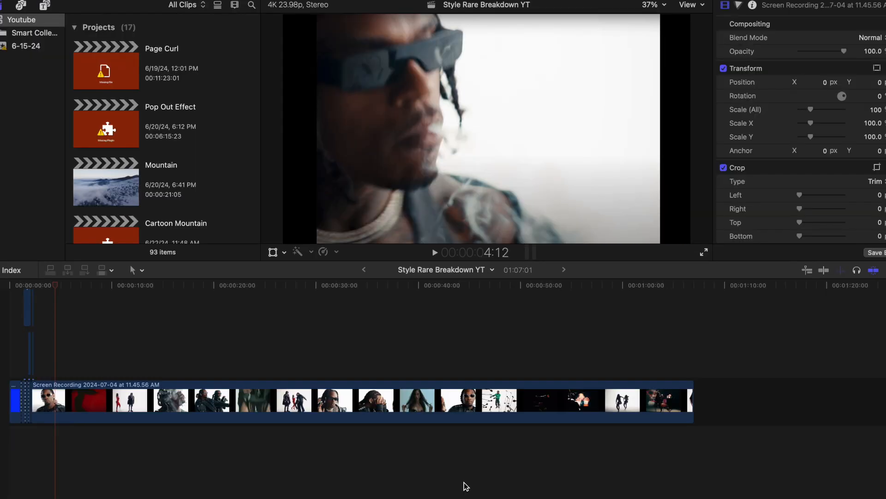
Step: Add a Basic Title over the screen recording at 5:04 and place its text just above the STYLE RARE logo
key("space")
key("space")
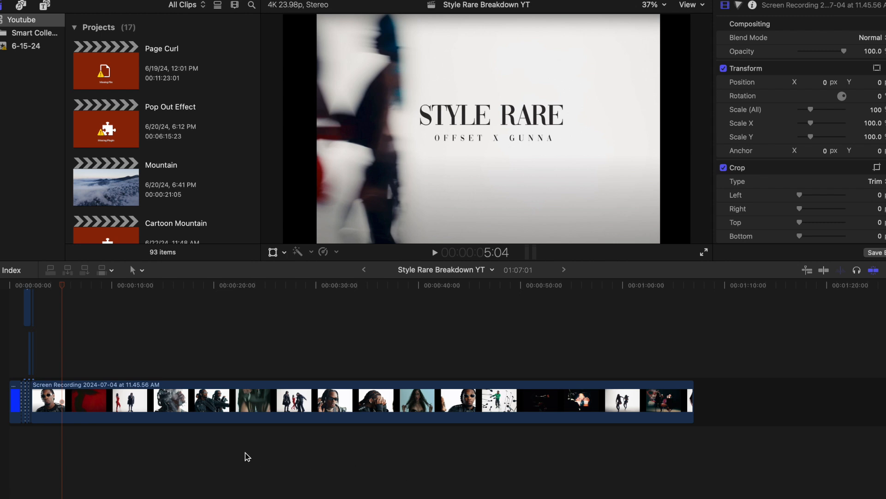
key("ctrl+t")
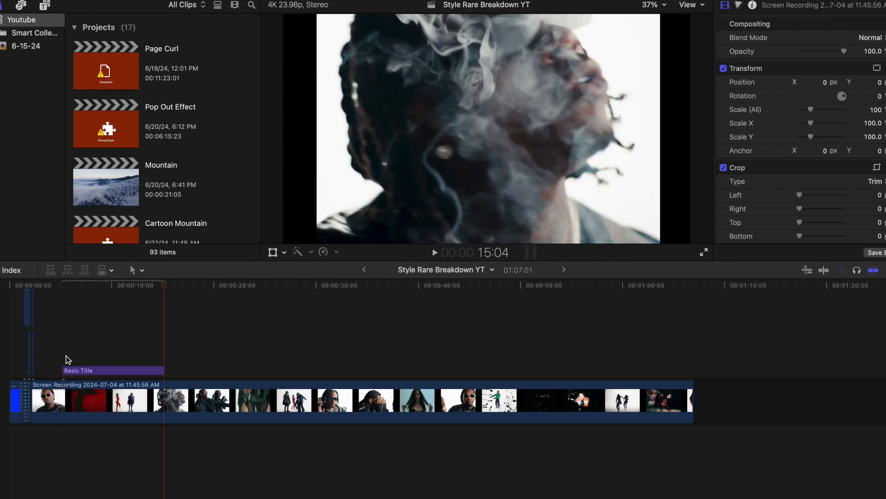
left_click(65, 352)
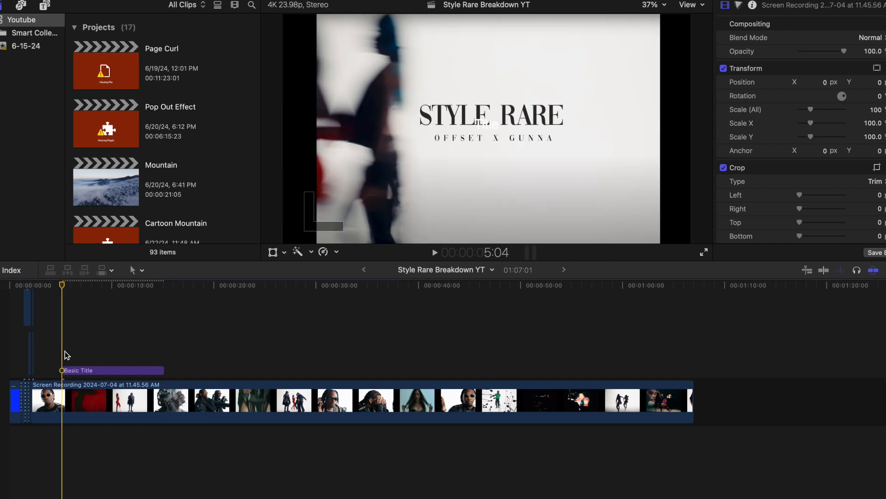
left_click(74, 369)
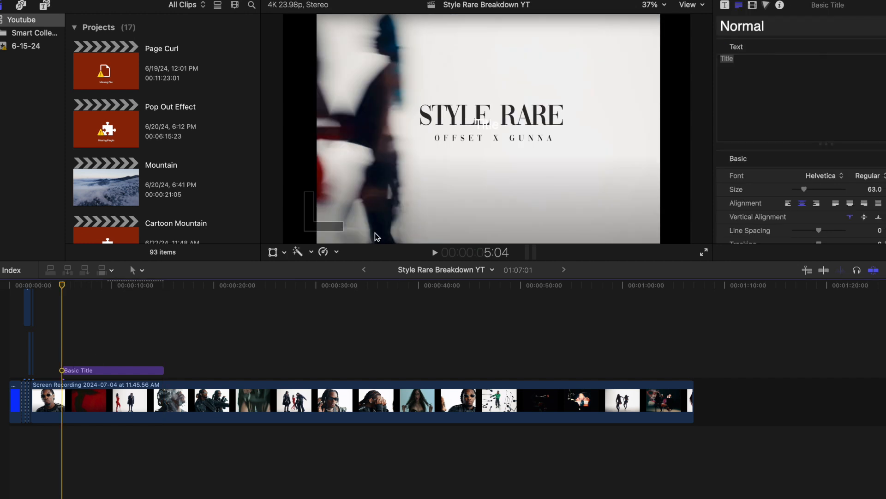
left_click_drag(496, 126, 497, 82)
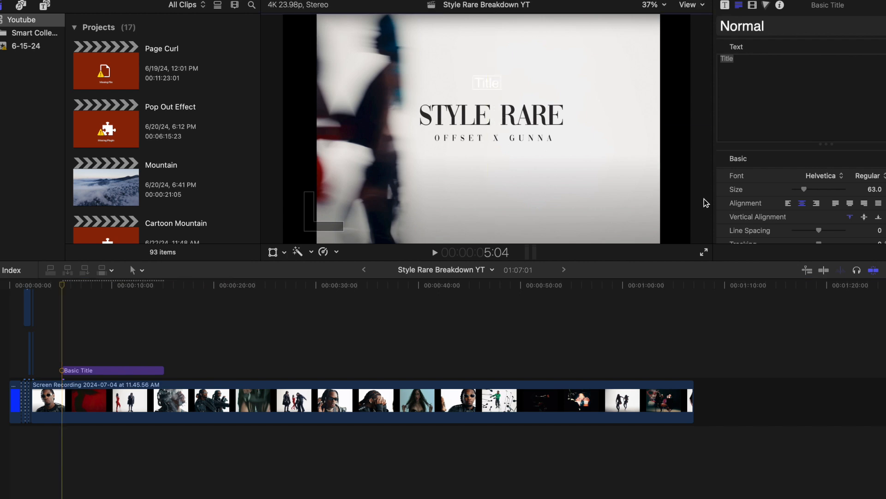
Step: Set the title's font to Latin Modern Roman and its face color to black
left_click(826, 178)
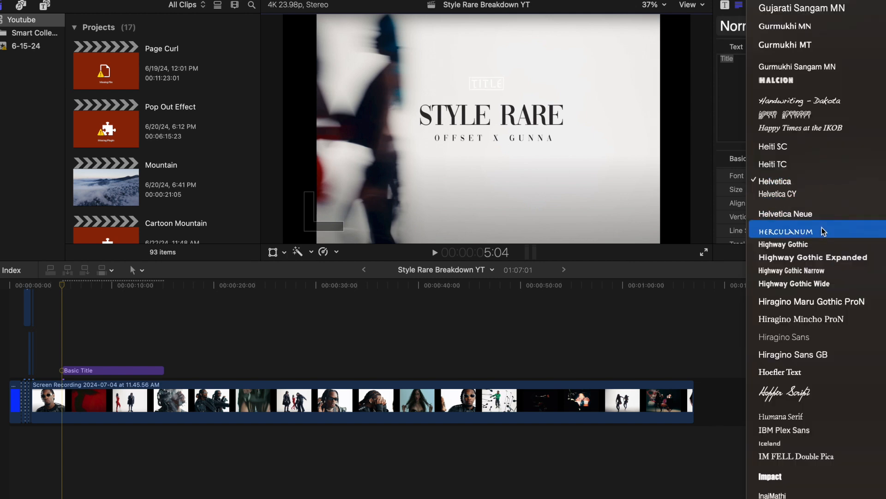
scroll(817, 185, "down", 10)
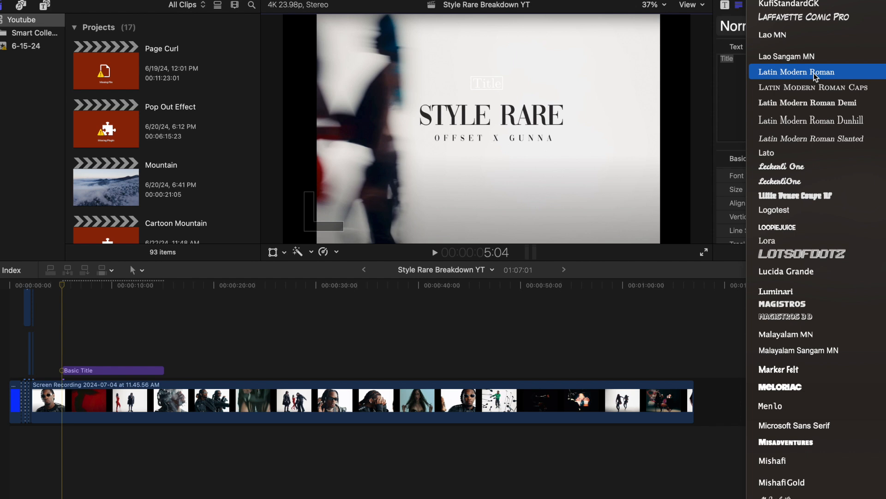
left_click(813, 73)
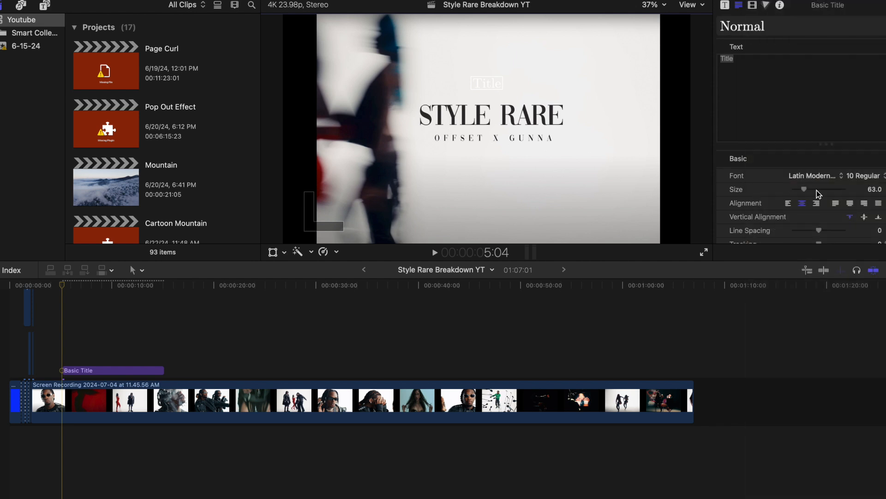
scroll(791, 234, "down", 15)
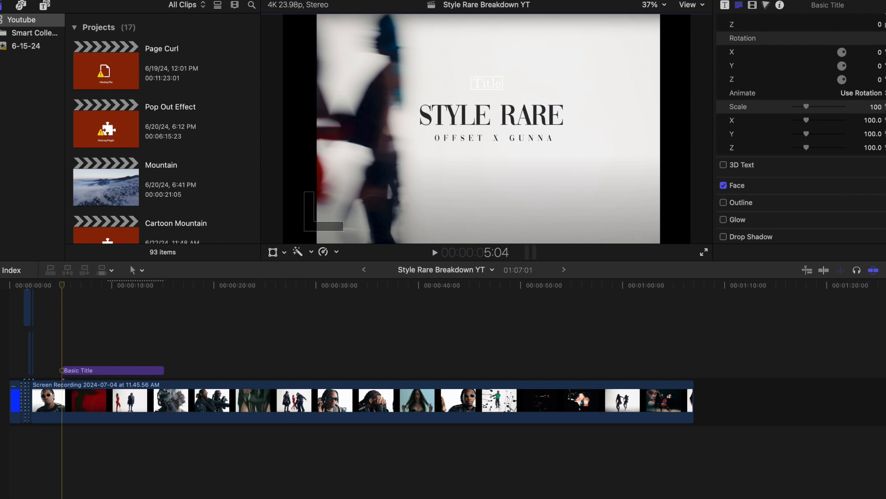
left_click(885, 185)
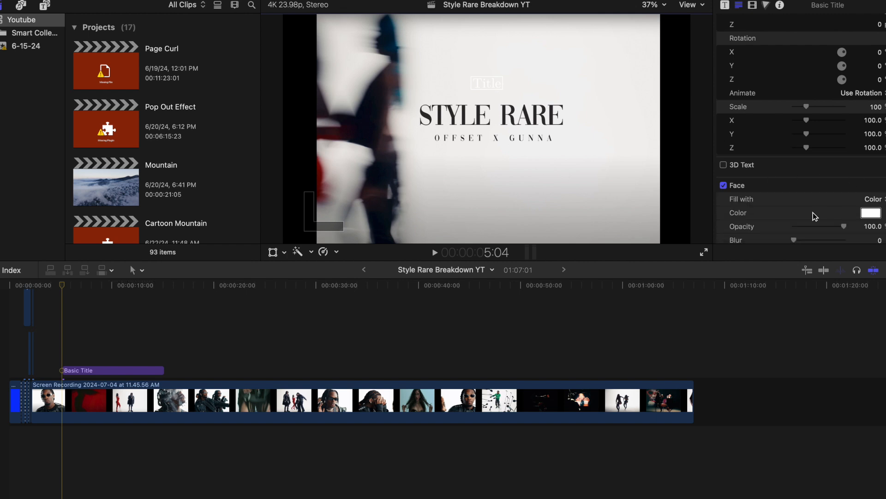
left_click(885, 213)
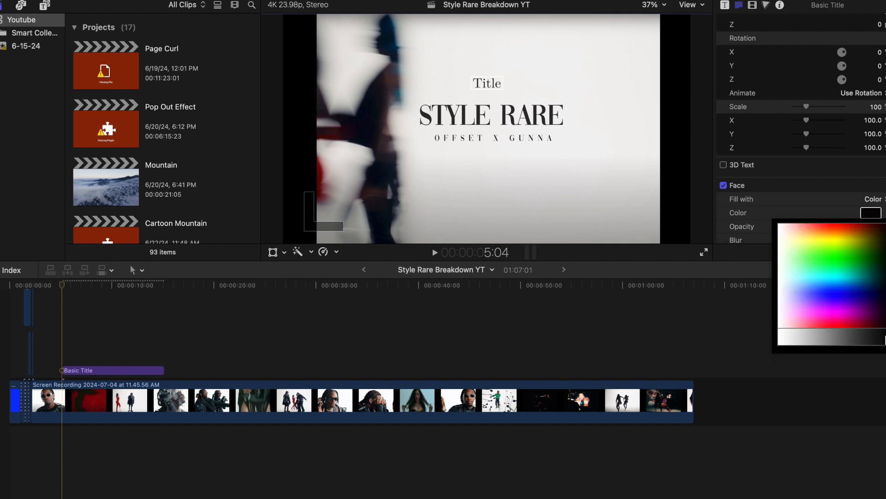
left_click(884, 337)
Step: Replace the title's placeholder text with "STYLE RARE"
scroll(812, 46, "up", 10)
double_click(766, 59)
double_click(756, 59)
key("BackSpace")
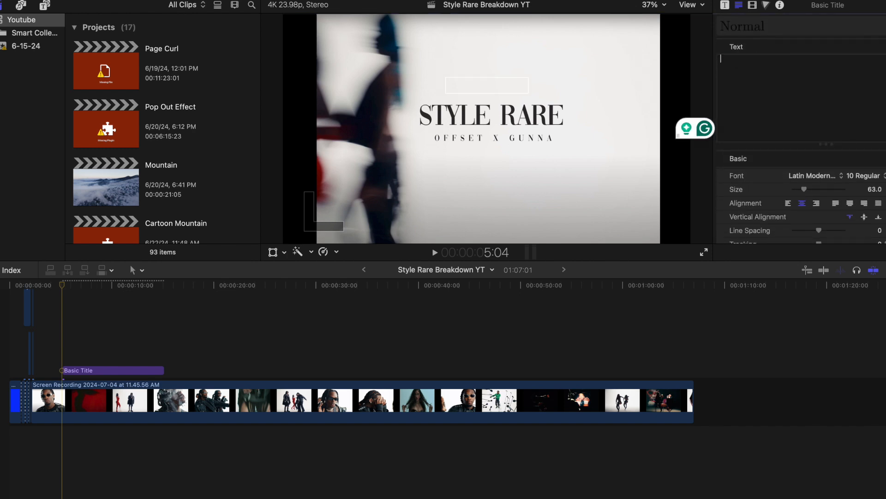
type("STY")
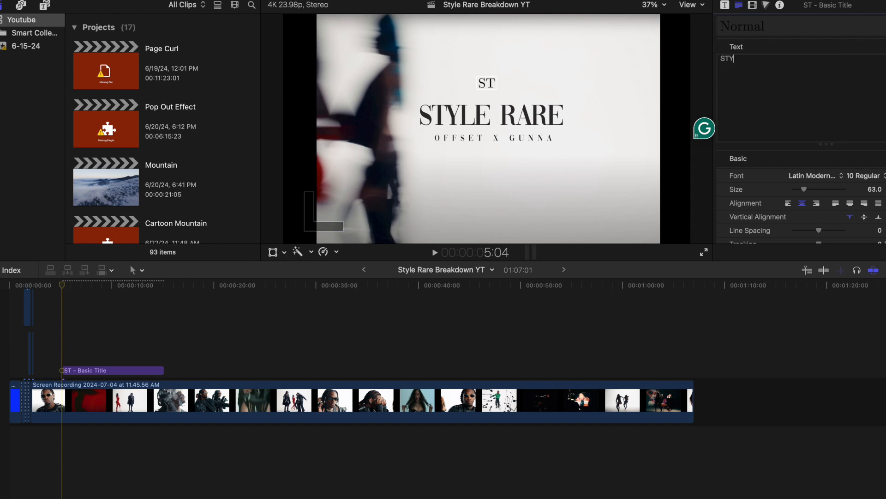
type("LE RARE")
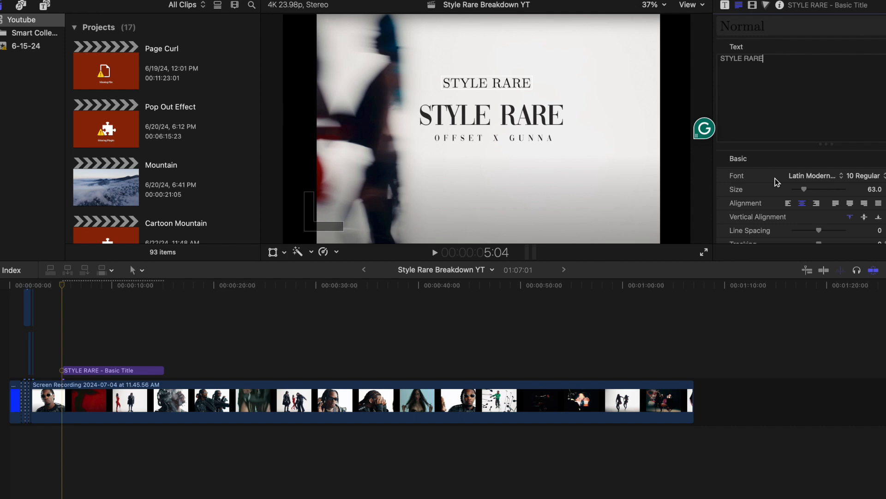
Step: Match the title to the logo below it by setting size 127 and tracking -12.09% and shifting it slightly right and down
left_click_drag(806, 189, 814, 195)
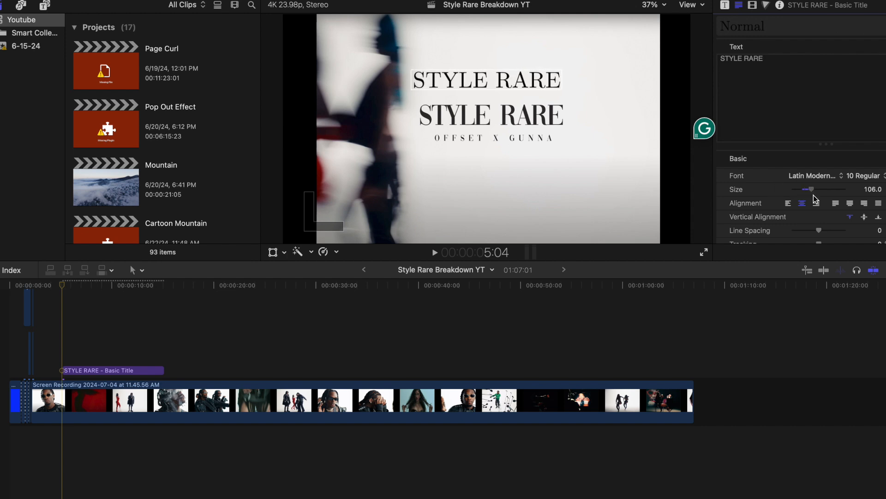
scroll(811, 219, "down", 4)
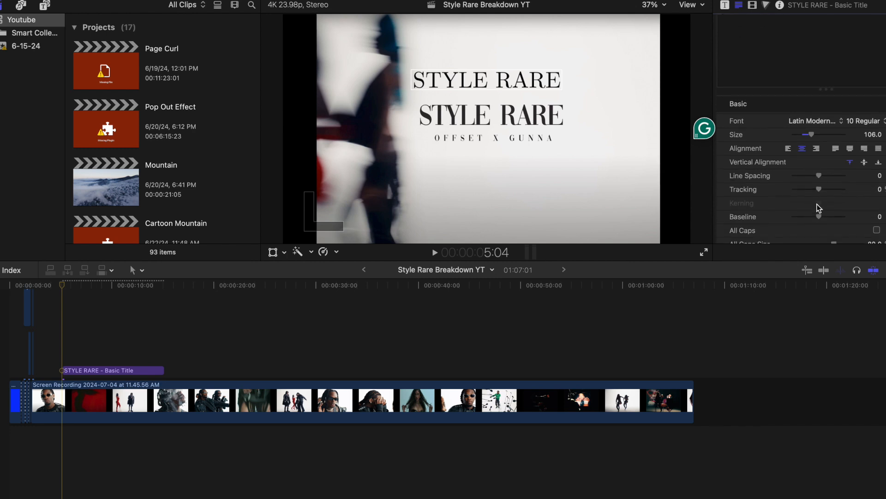
left_click_drag(819, 190, 816, 191)
left_click_drag(520, 84, 526, 89)
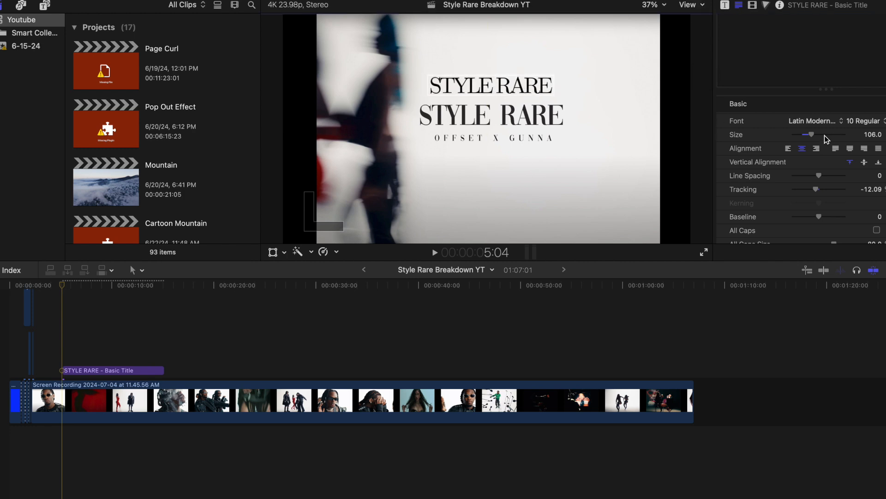
left_click_drag(815, 135, 819, 138)
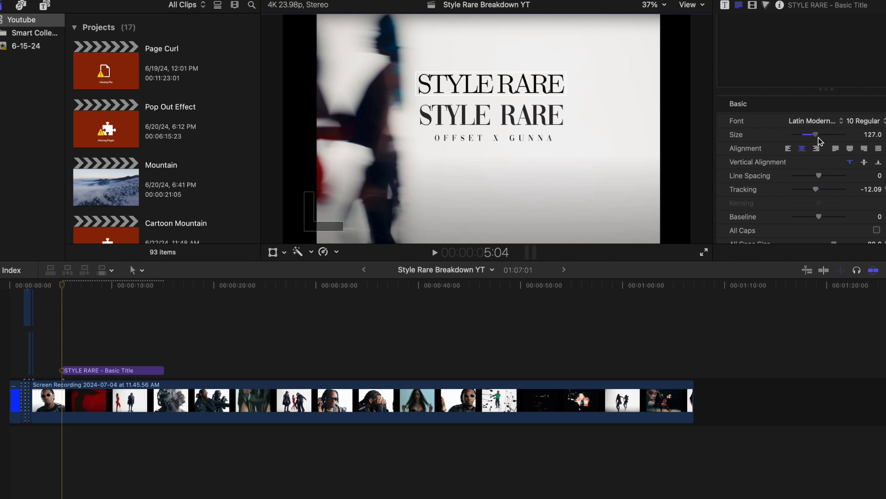
Step: Try a drop shadow and a glow on the STYLE RARE title, switching each off again
scroll(783, 179, "down", 2)
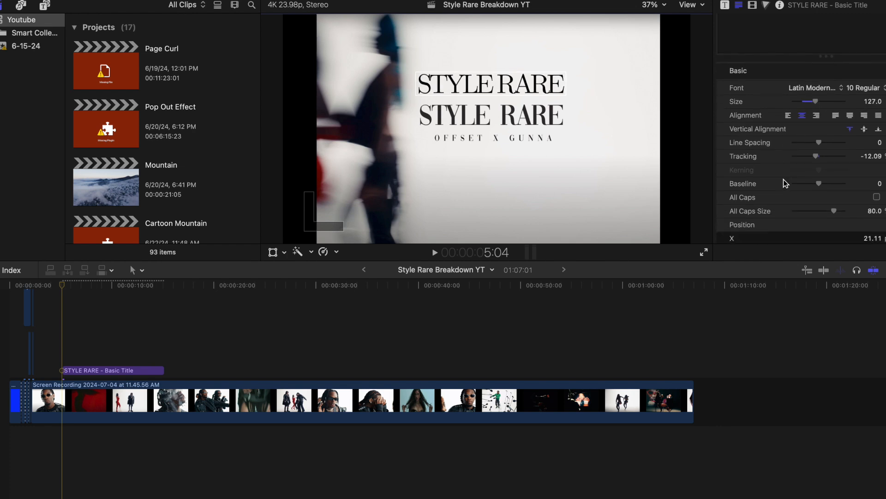
scroll(783, 180, "down", 7)
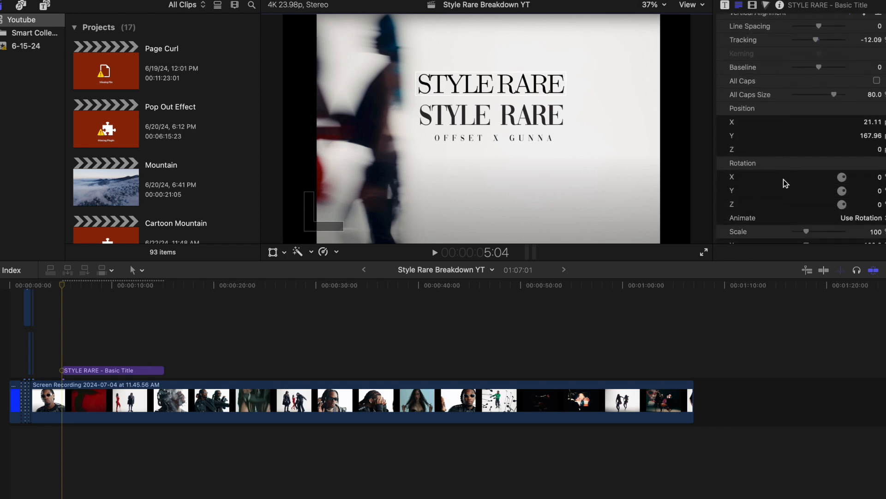
scroll(783, 179, "down", 8)
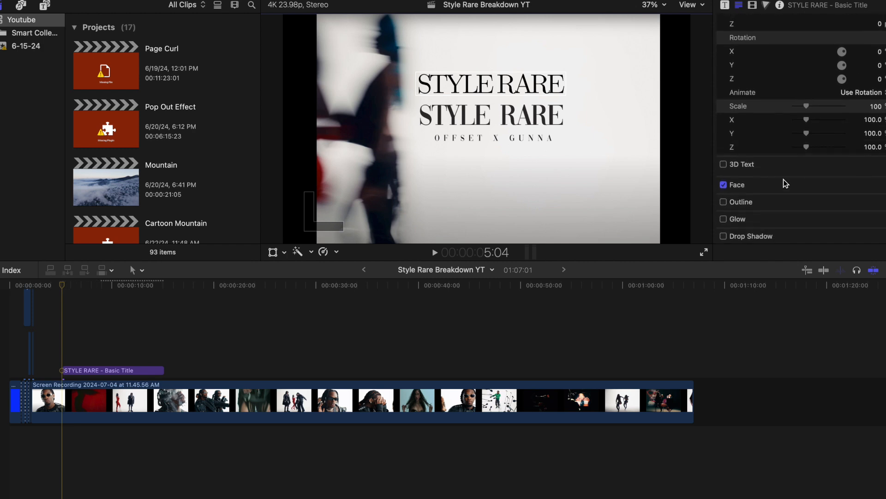
left_click(724, 237)
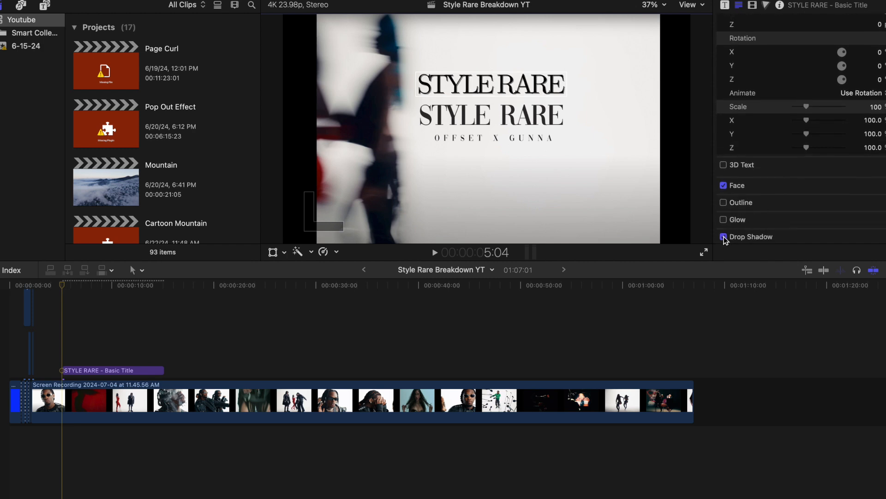
left_click(724, 237)
left_click(723, 219)
left_click(723, 220)
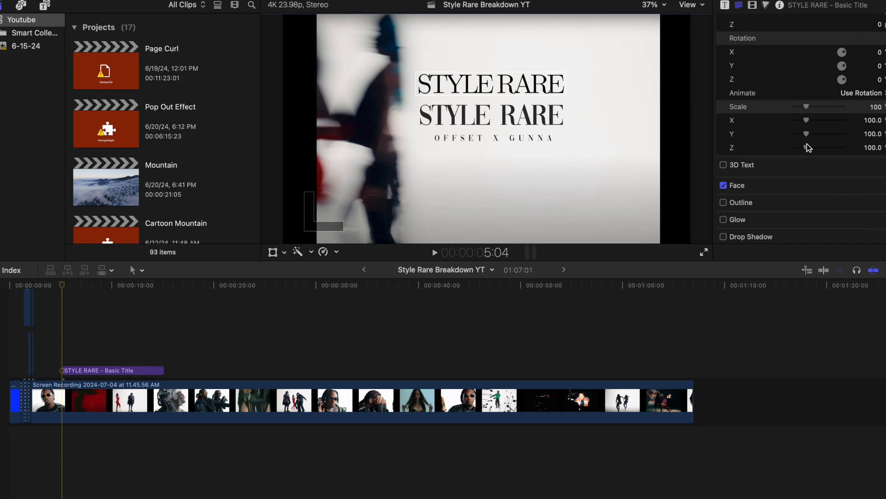
Step: Lower the STYLE RARE title's opacity to 95.43% and select its clip in the timeline
scroll(806, 143, "up", 10)
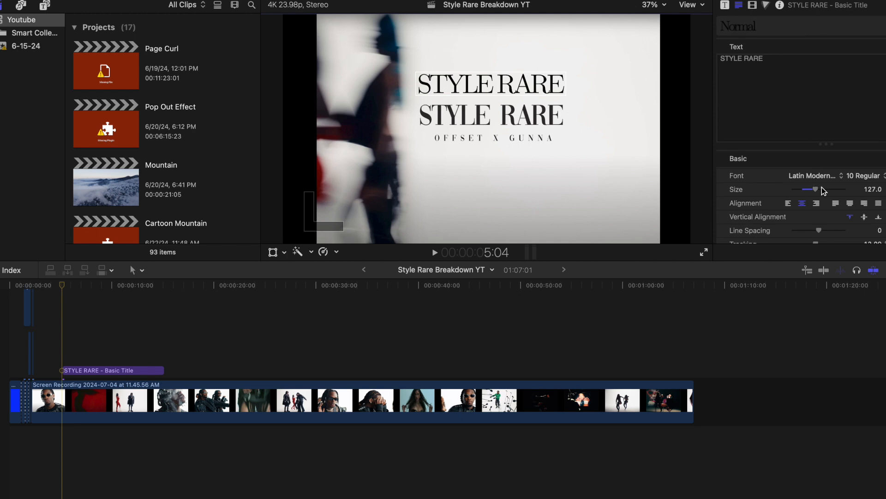
left_click(752, 5)
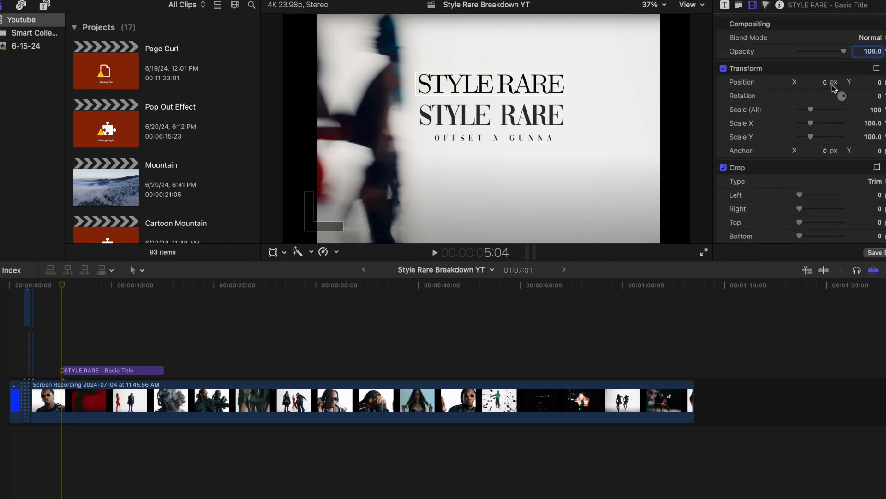
left_click_drag(843, 53, 841, 54)
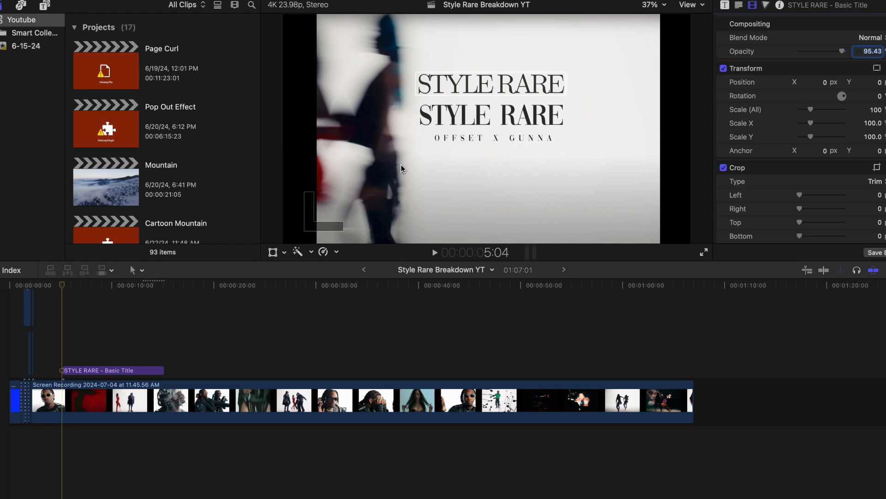
left_click(102, 372)
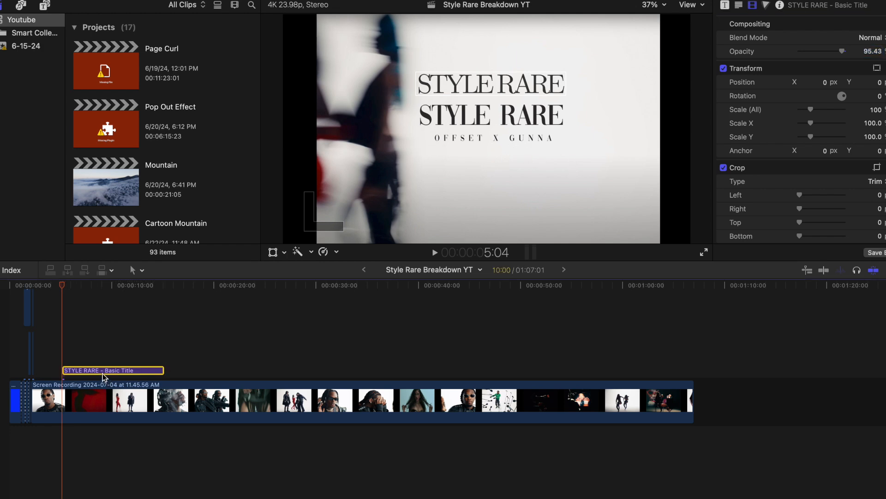
Step: Duplicate the STYLE RARE title clip directly above the original in the timeline, keeping its blend mode at Normal
left_click_drag(103, 376, 109, 337)
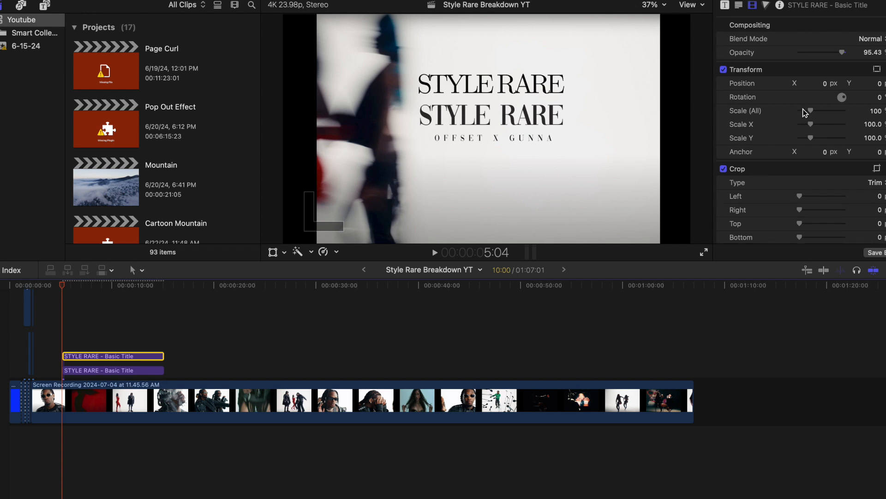
left_click(871, 38)
left_click(871, 40)
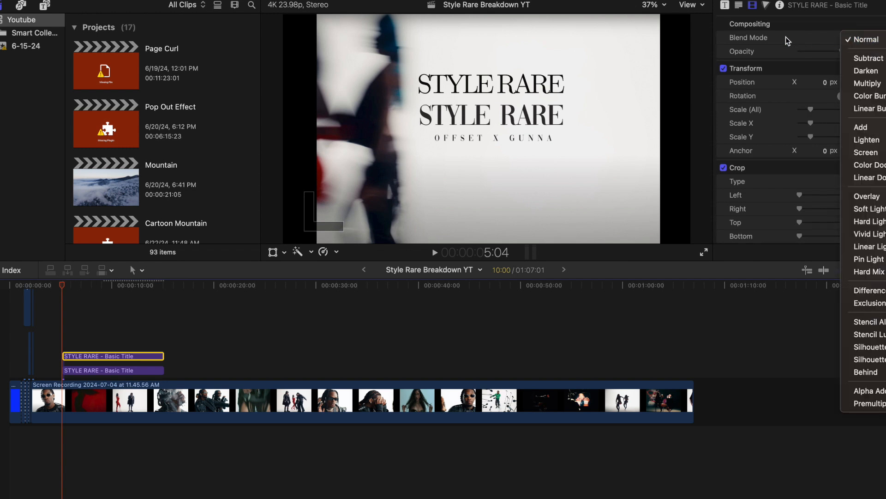
Step: Replace the duplicated title's text with "OFFSET X GUNNA"
left_click(739, 5)
left_click(771, 64)
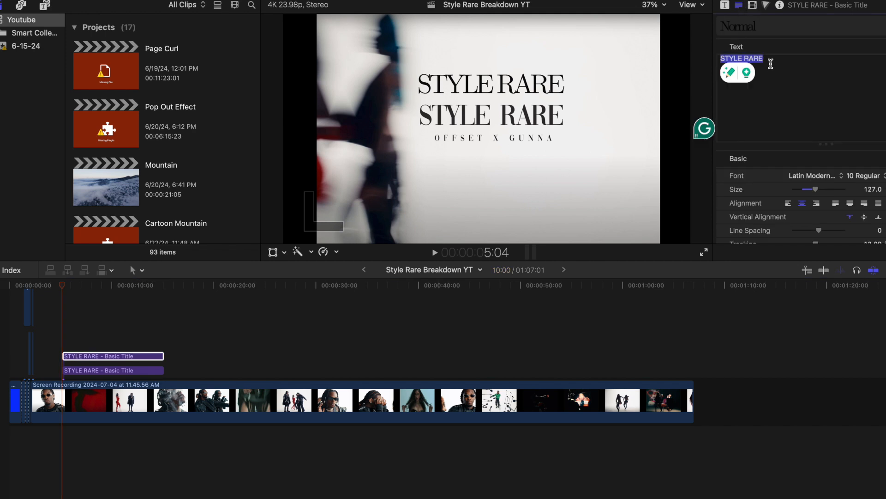
type("OFFSEE")
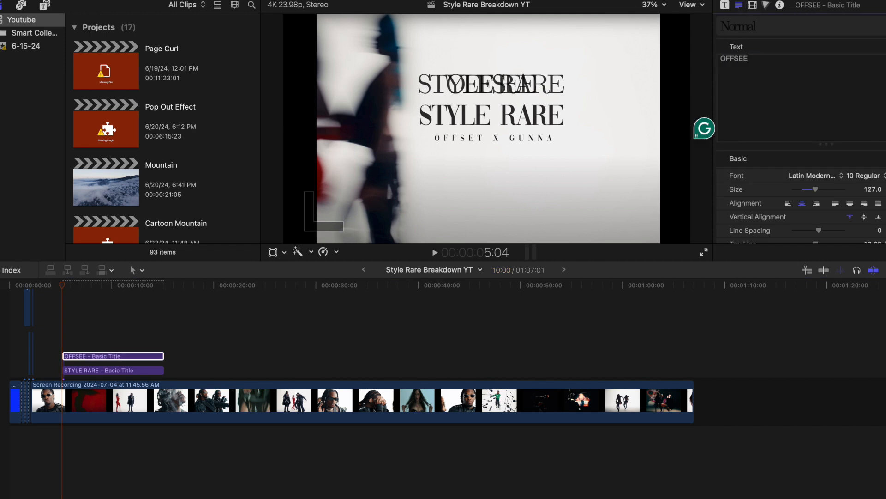
key("BackSpace")
type("T")
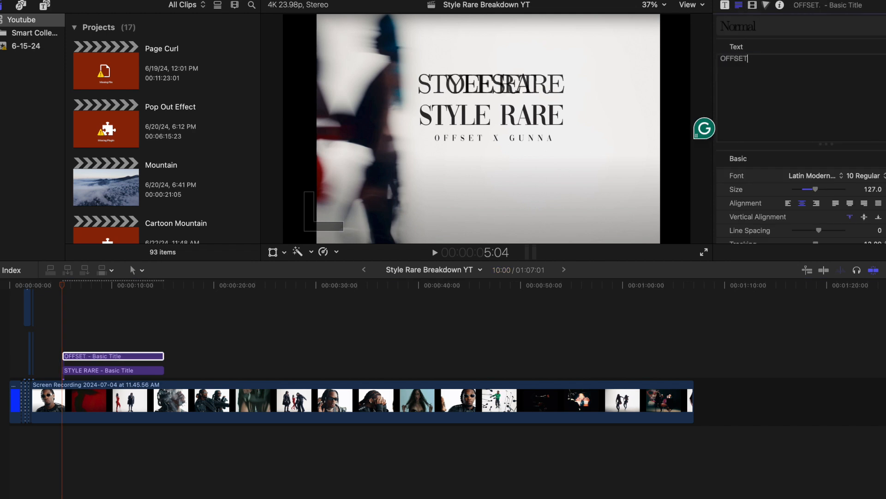
type(" X")
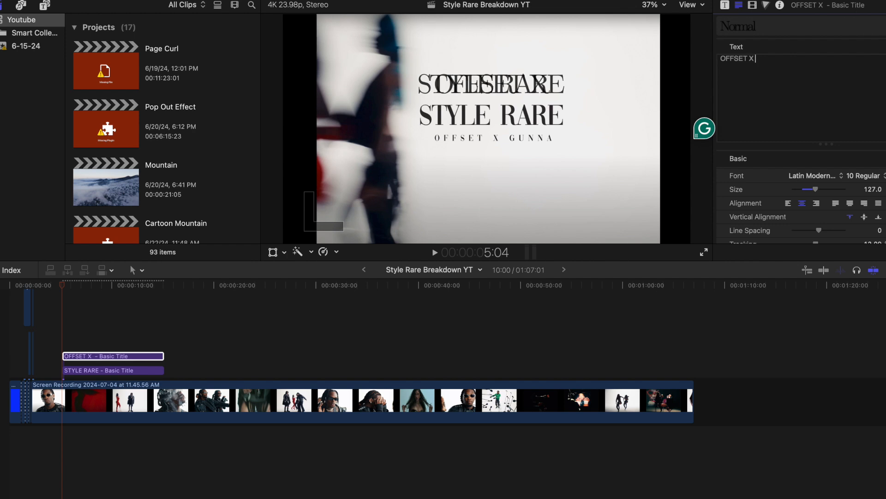
type(" GUNNA")
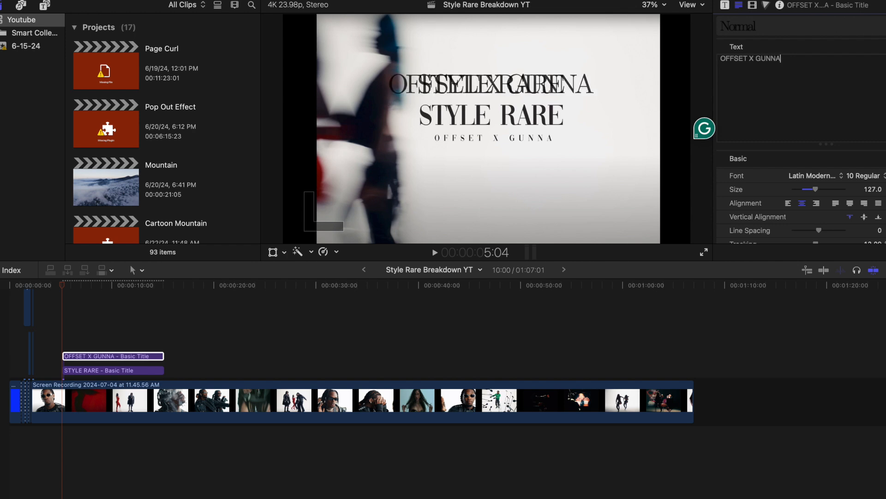
Step: Move the OFFSET X GUNNA title below the original logo and restyle it in Latin Modern Roman Caps at size 44
left_click_drag(533, 79, 534, 172)
scroll(856, 183, "down", 4)
left_click(818, 80)
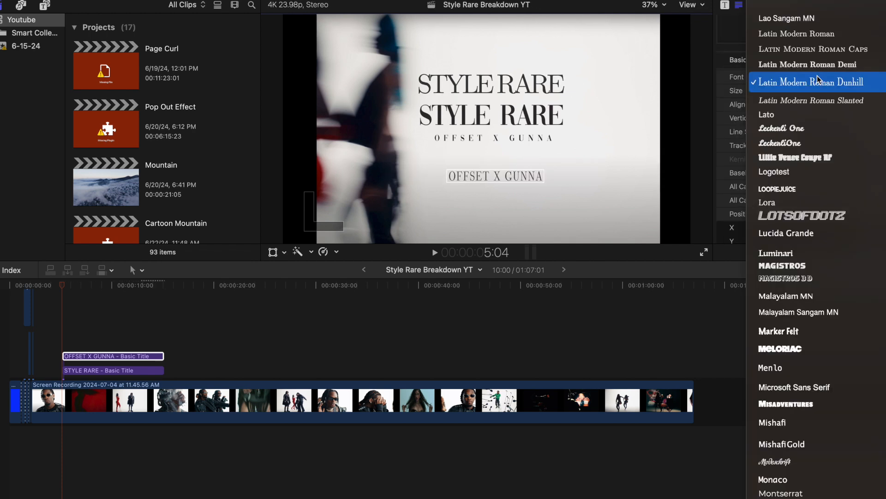
left_click(815, 49)
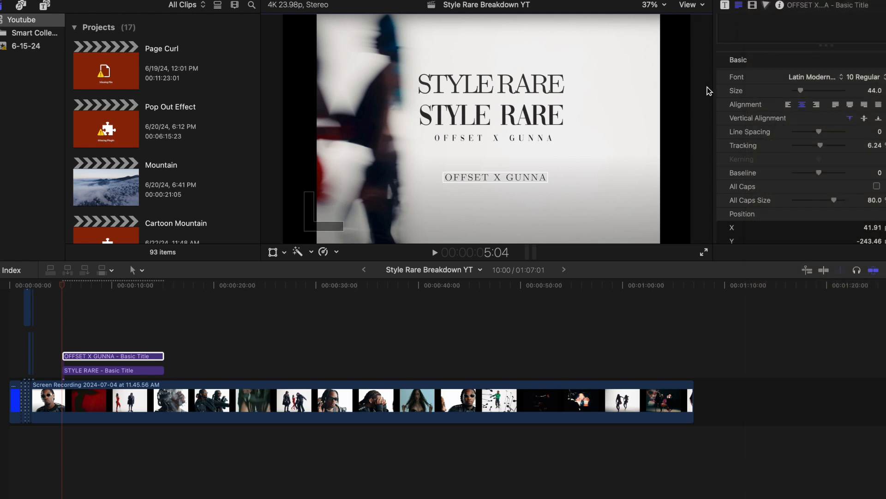
Step: Match the title to the logo's OFFSET X GUNNA line with tracking 30.72%, size 38 and position X 24, Y -140, keeping the 10 Regular style
left_click_drag(513, 174, 508, 162)
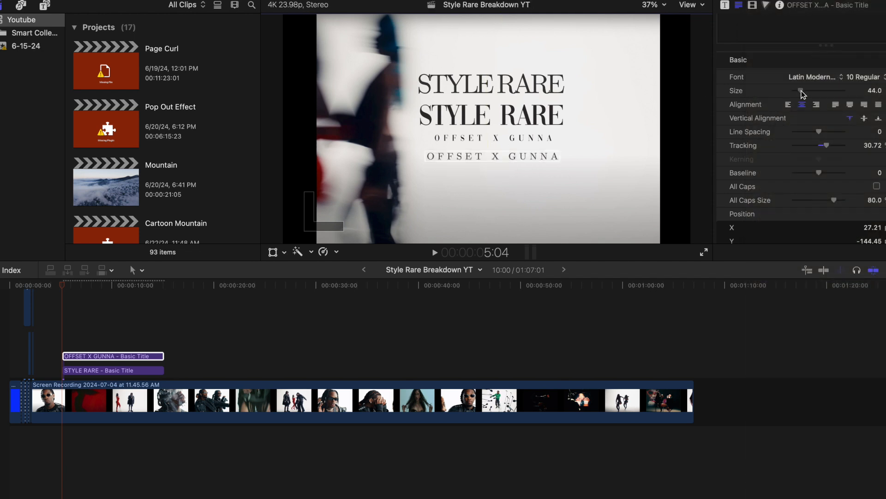
left_click_drag(801, 91, 801, 95)
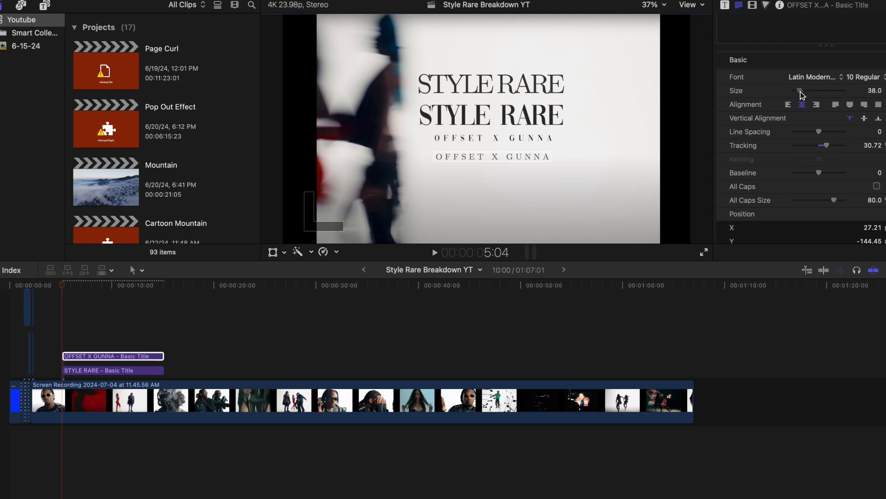
left_click_drag(542, 156, 542, 156)
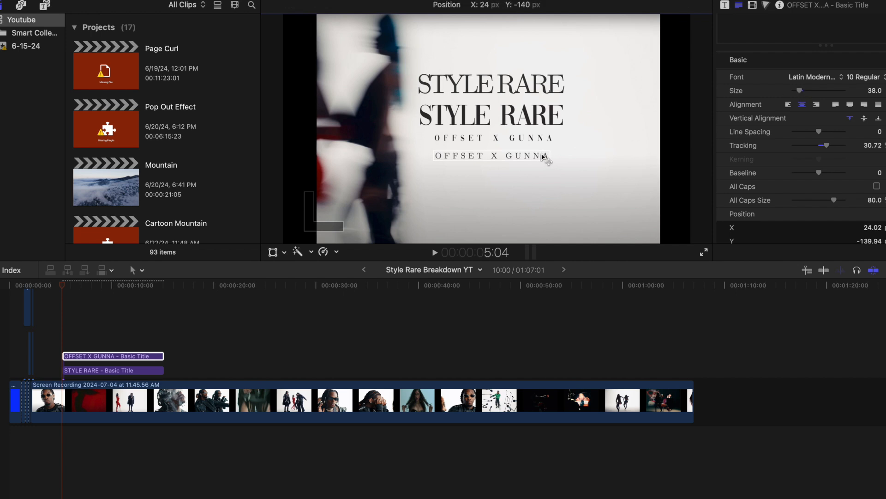
left_click(865, 77)
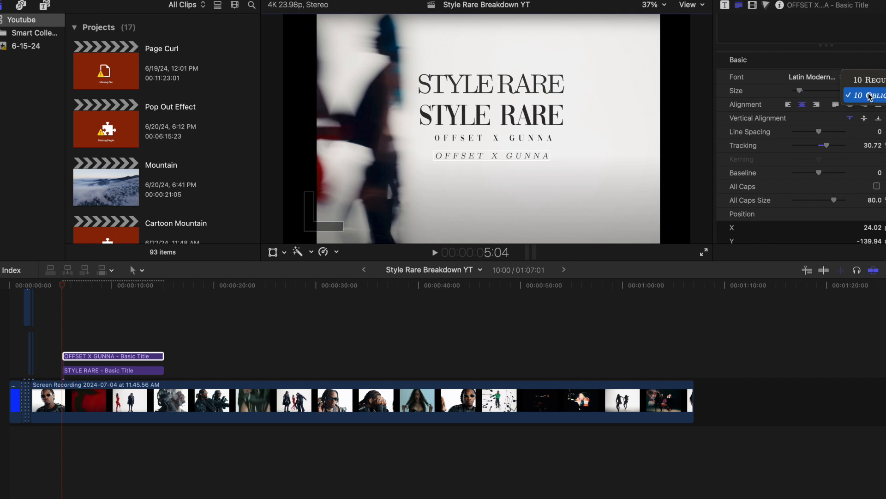
left_click(711, 148)
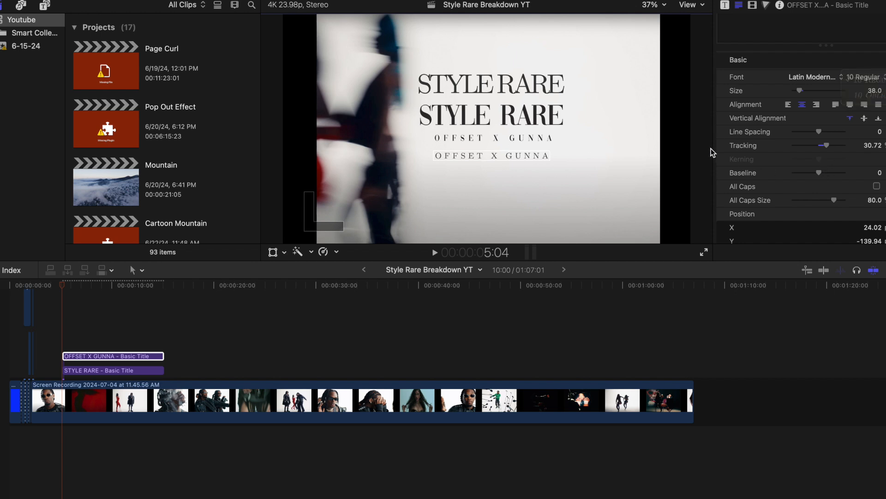
Step: Turn on the drop shadow for the OFFSET X GUNNA title
scroll(813, 176, "down", 5)
scroll(807, 179, "down", 5)
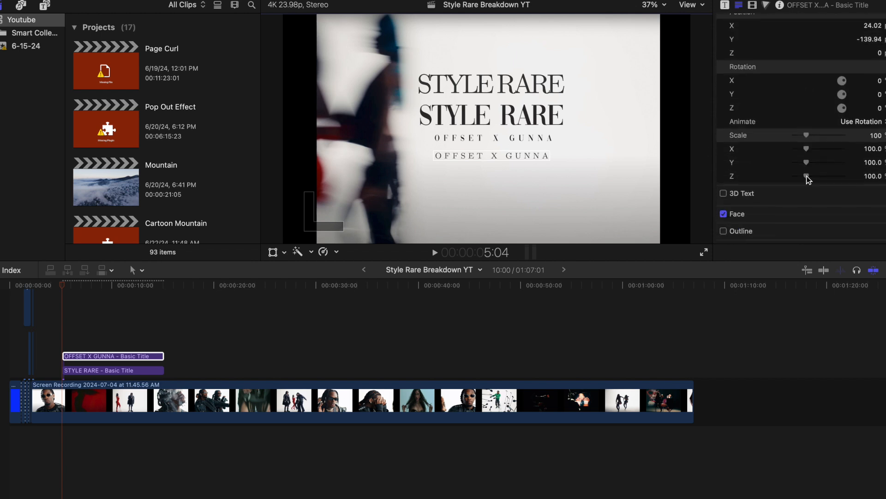
left_click(724, 236)
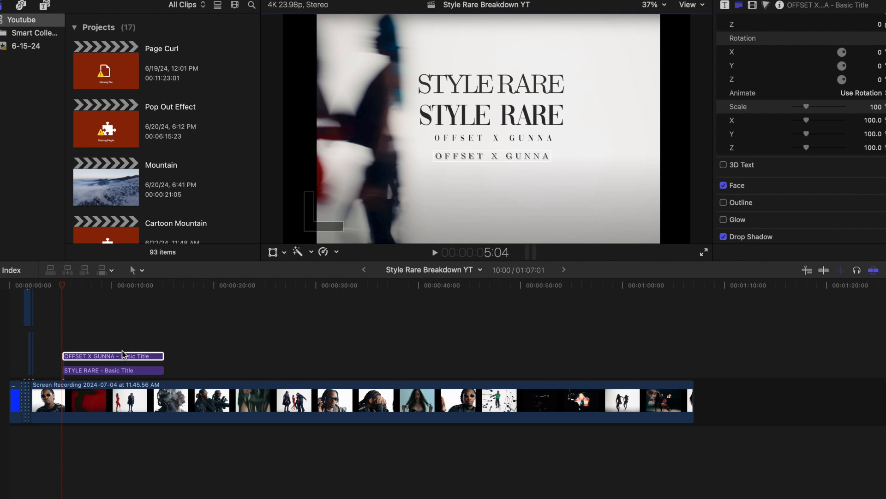
scroll(787, 185, "up", 10)
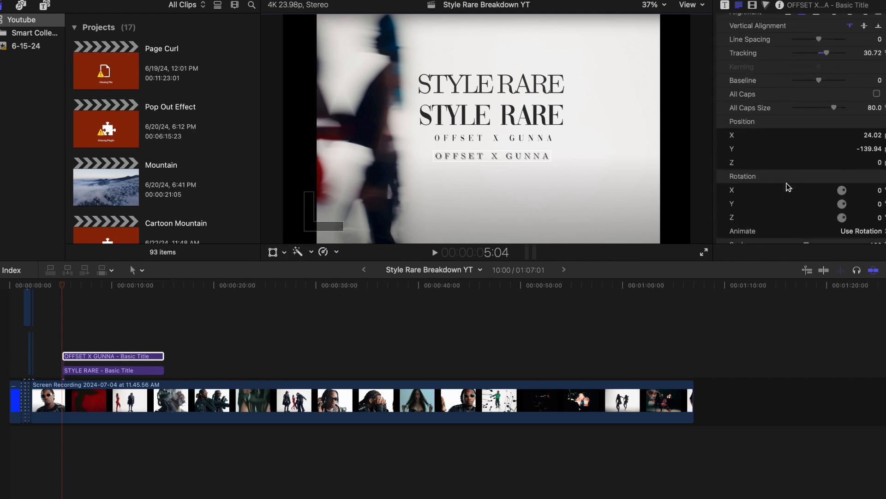